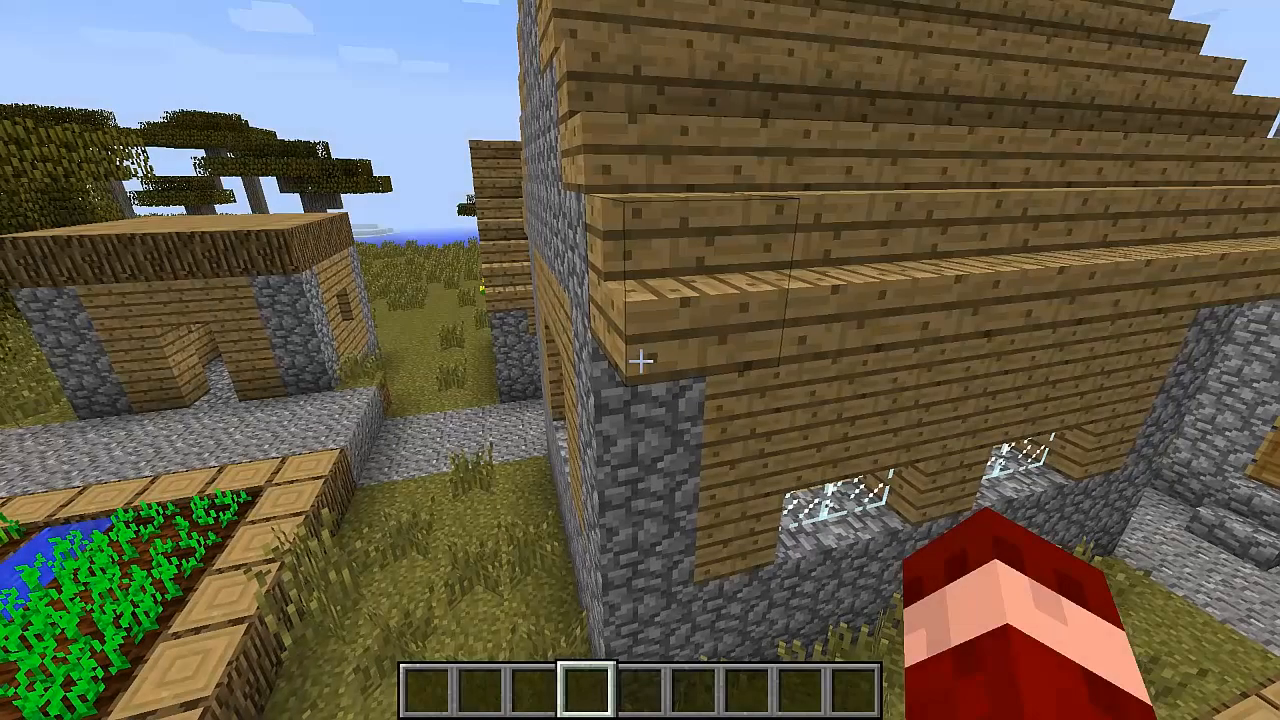
# Fly around the Minecraft village and examine its houses, stone tower, paths and farms from ground level and from above.
pyautogui.press('d')
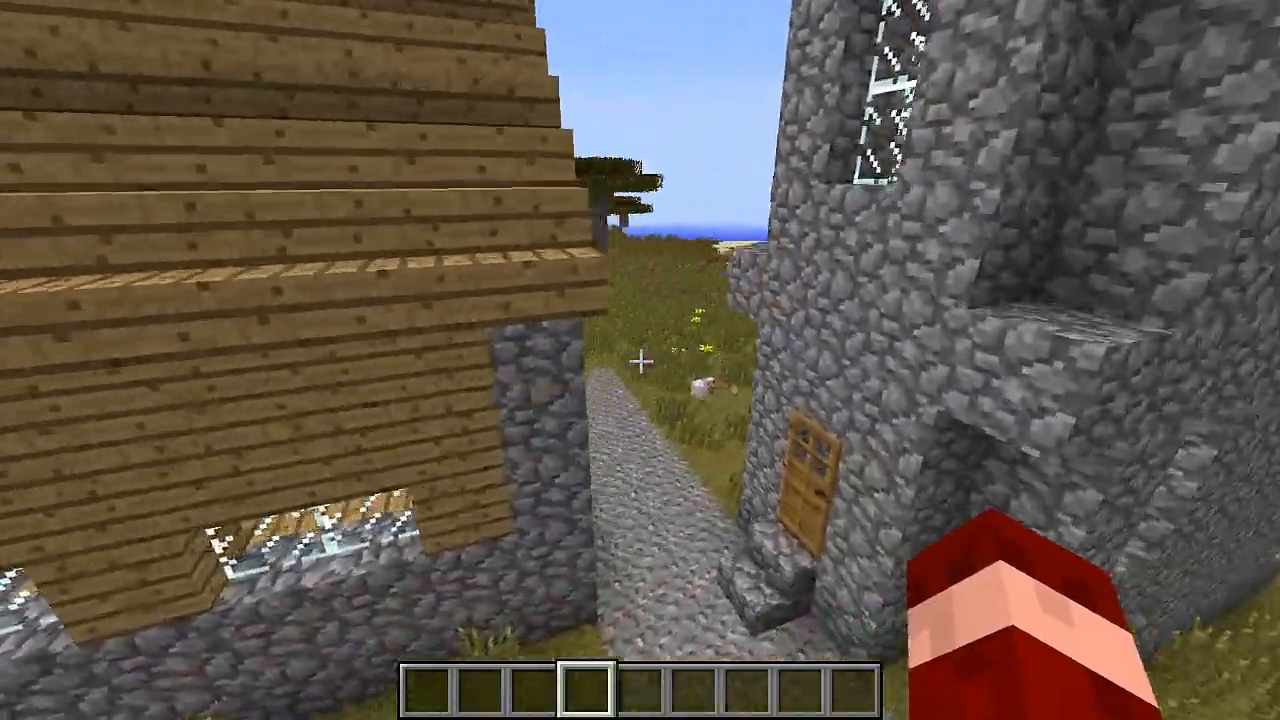
pyautogui.press('w')
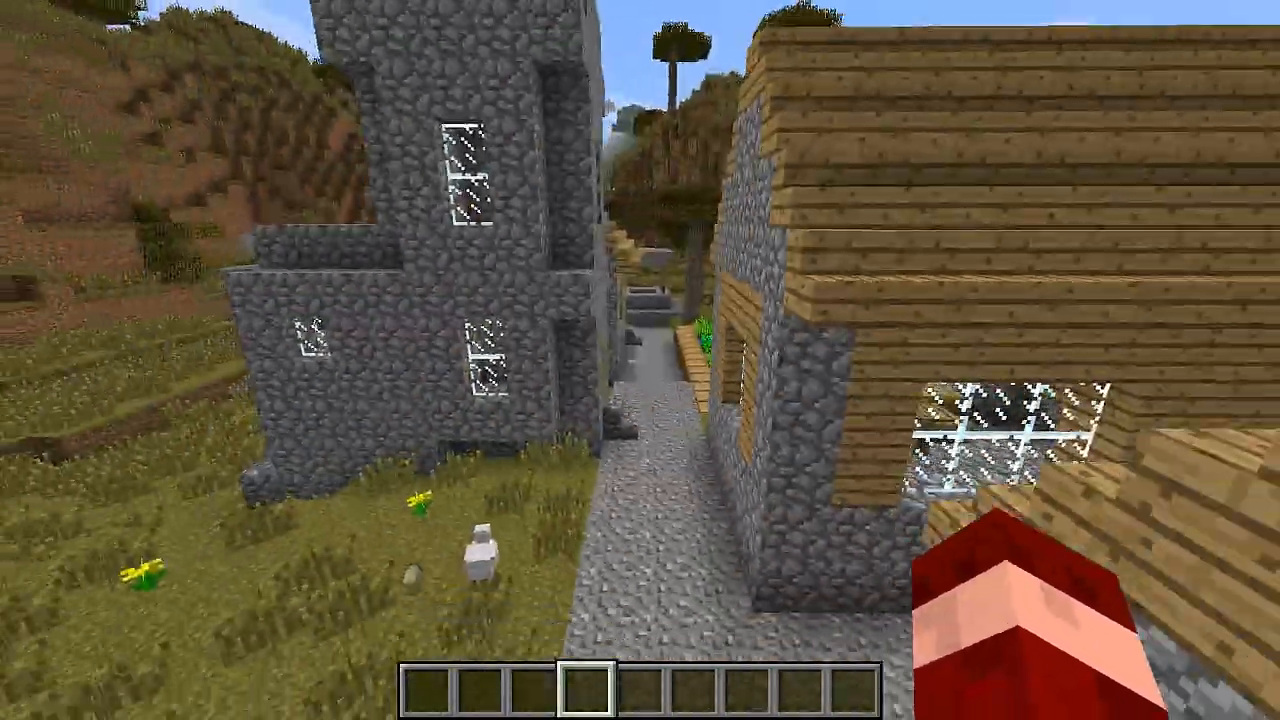
pyautogui.press('s')
pyautogui.press('space')
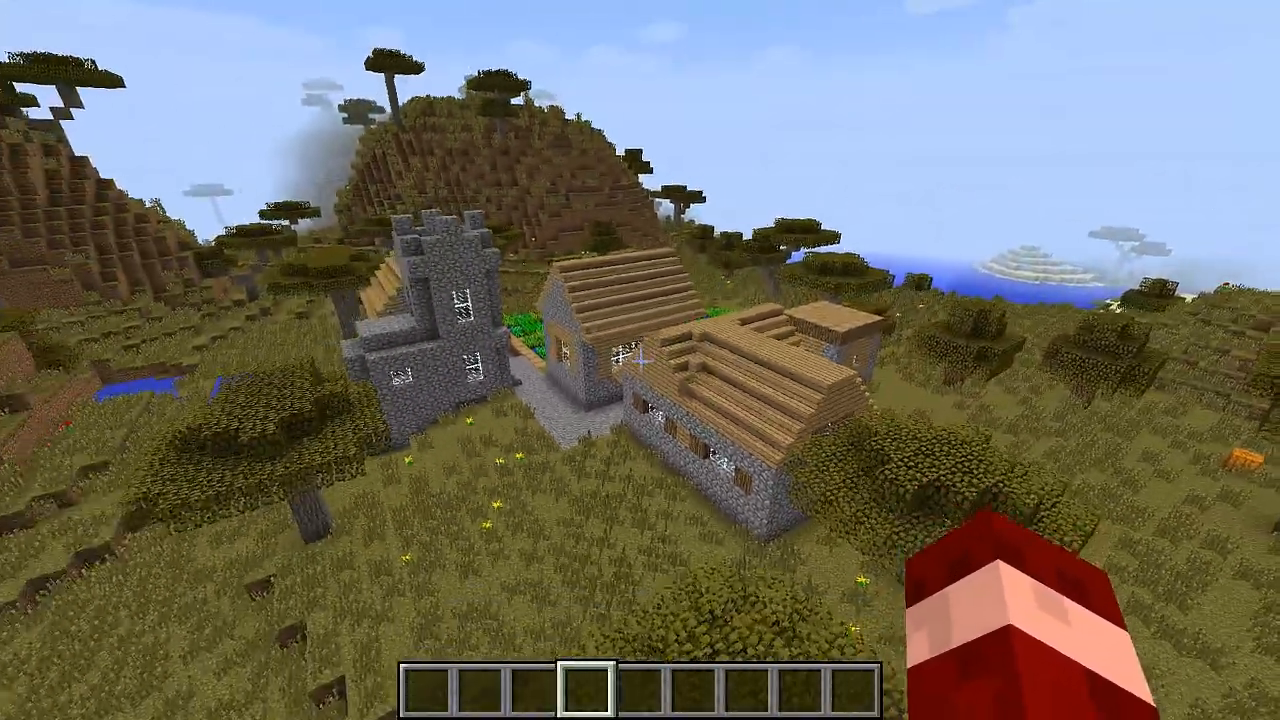
pyautogui.press('w')
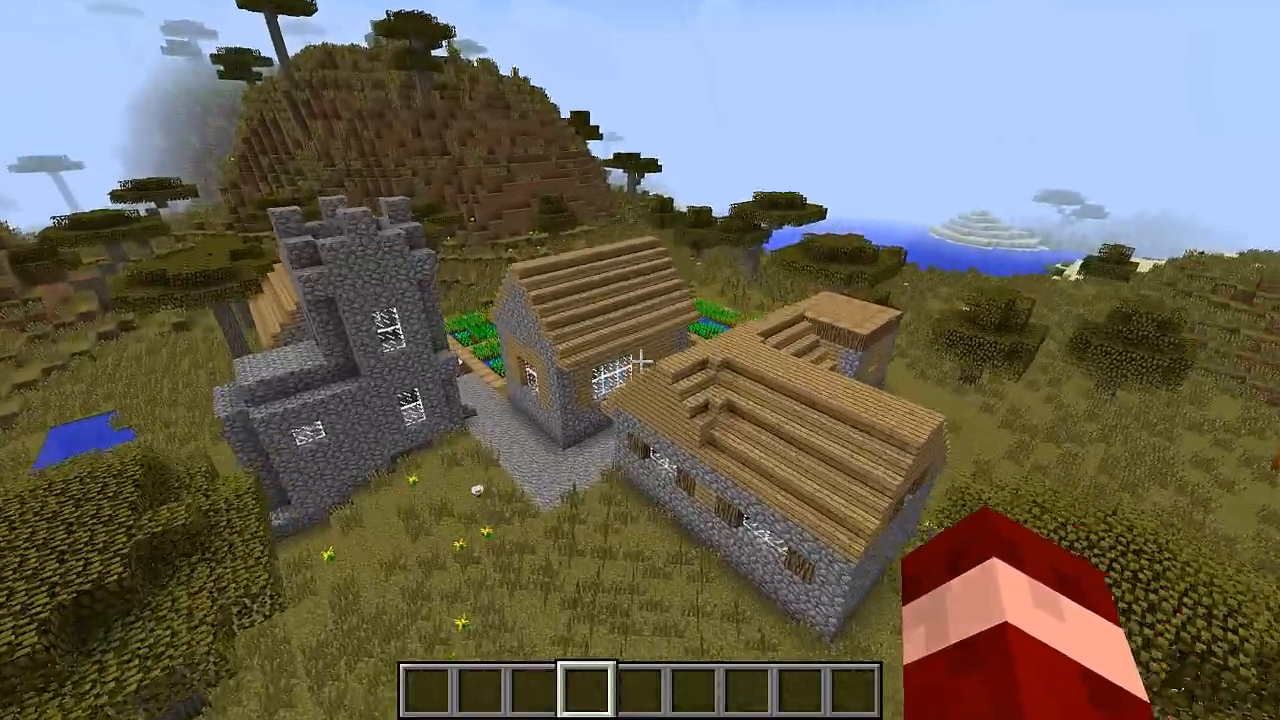
pyautogui.press('a')
pyautogui.press('space')
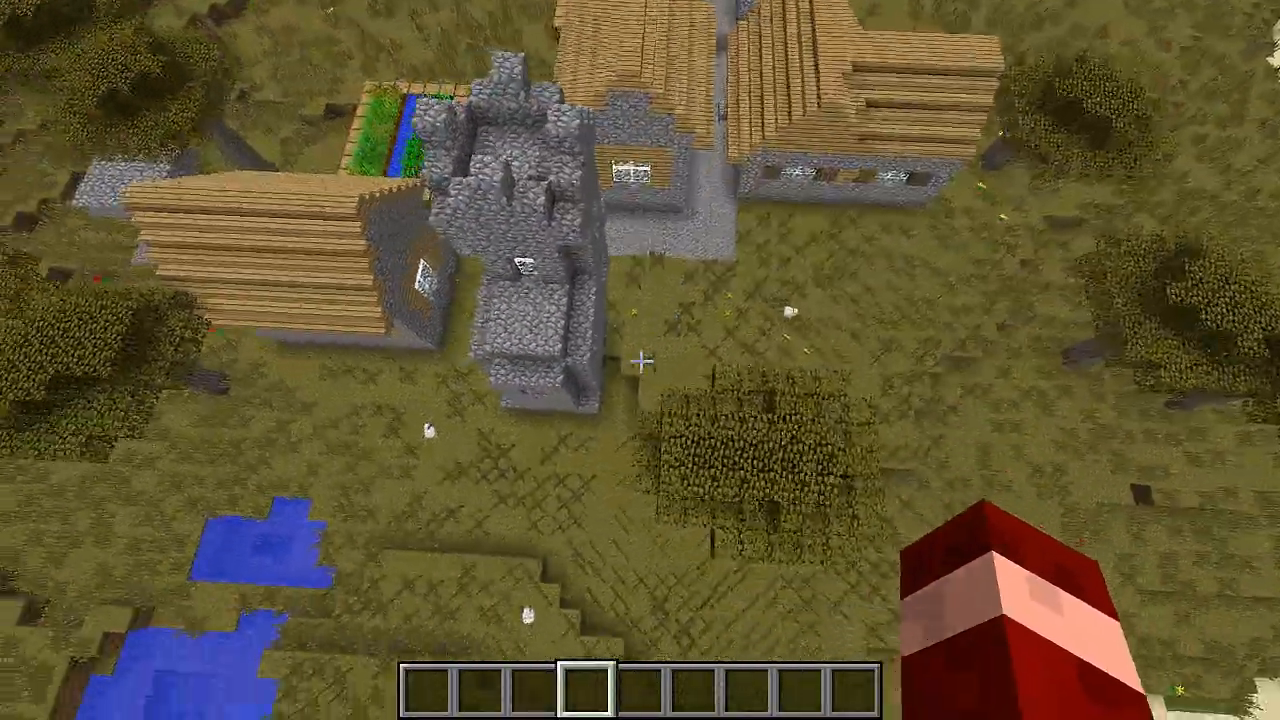
pyautogui.press('w')
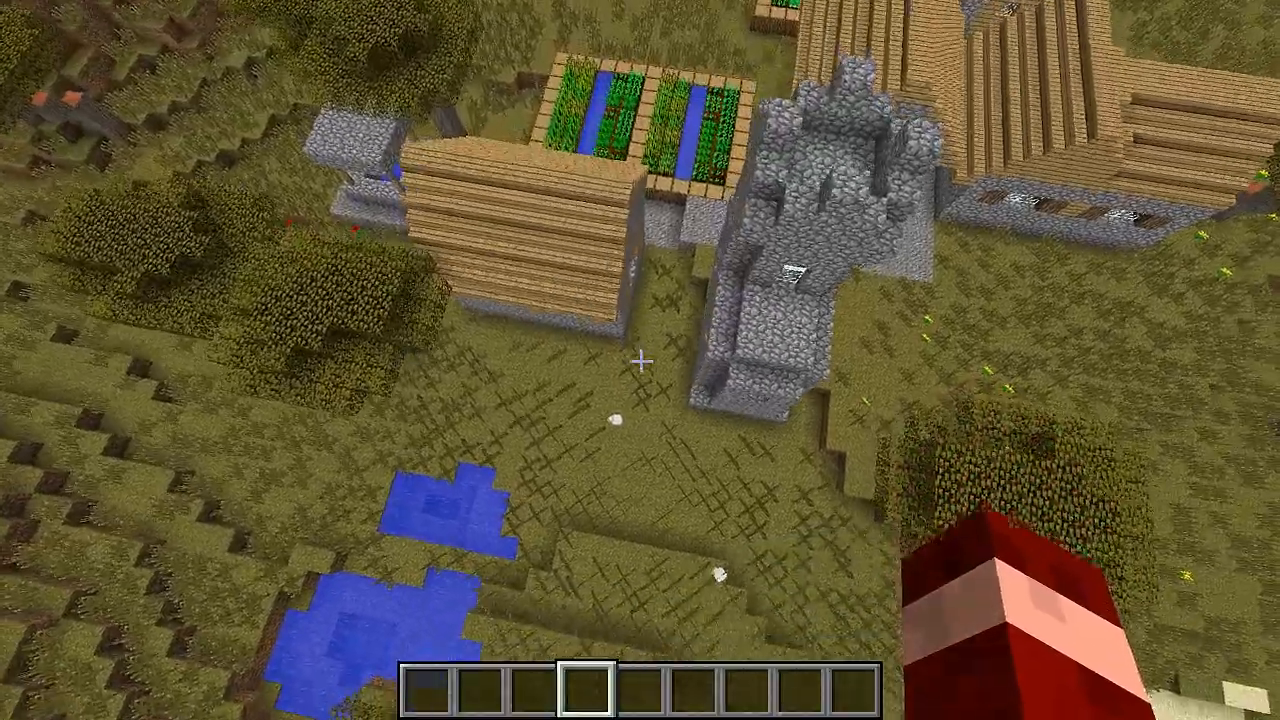
pyautogui.press('w')
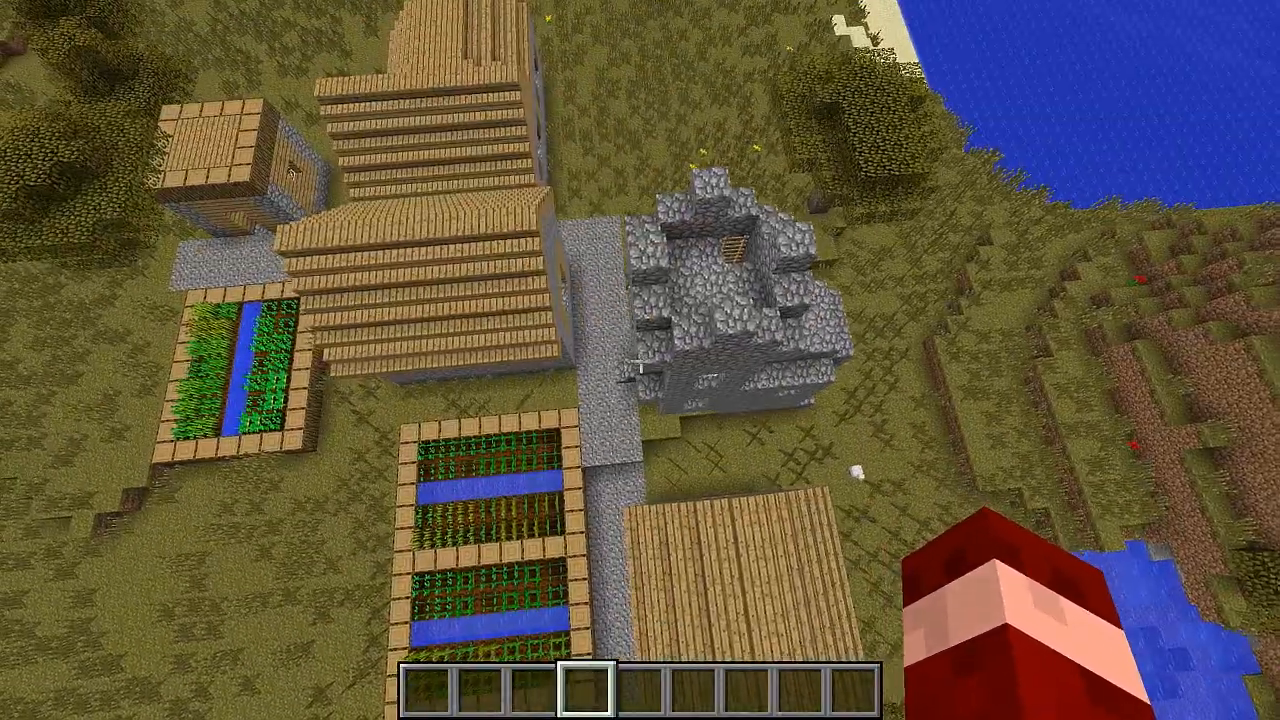
pyautogui.press('a')
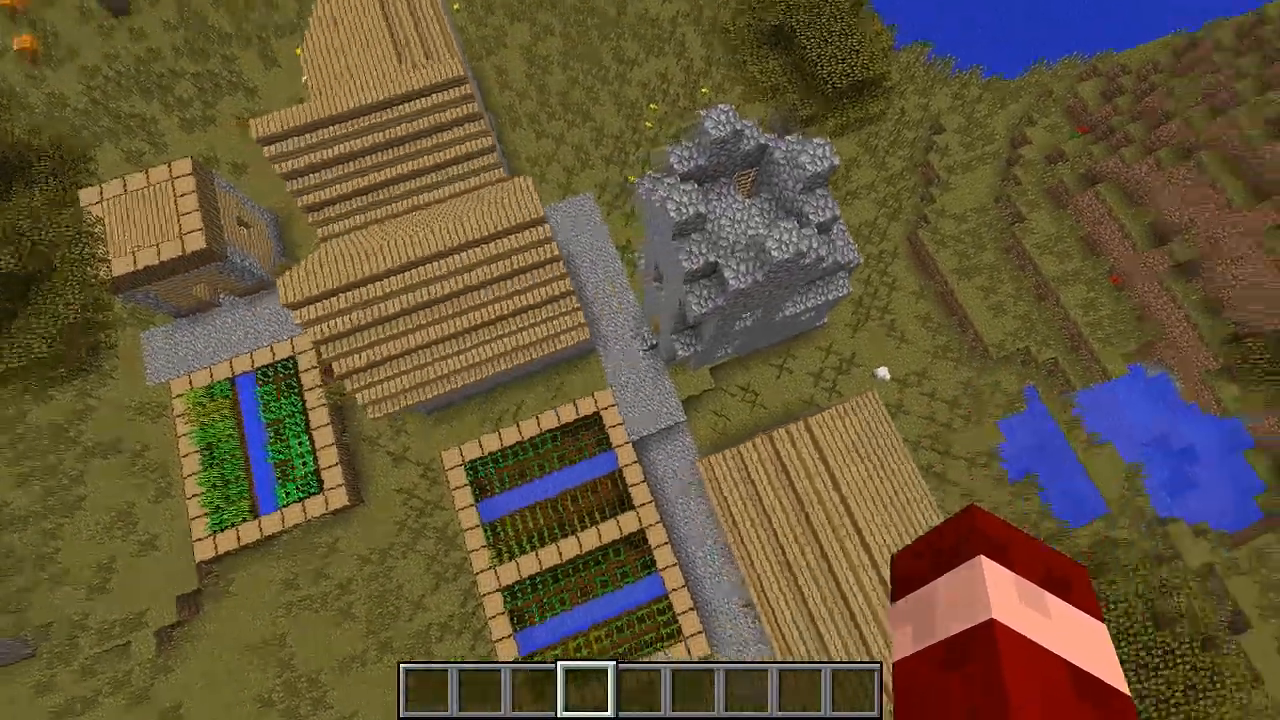
pyautogui.press('s')
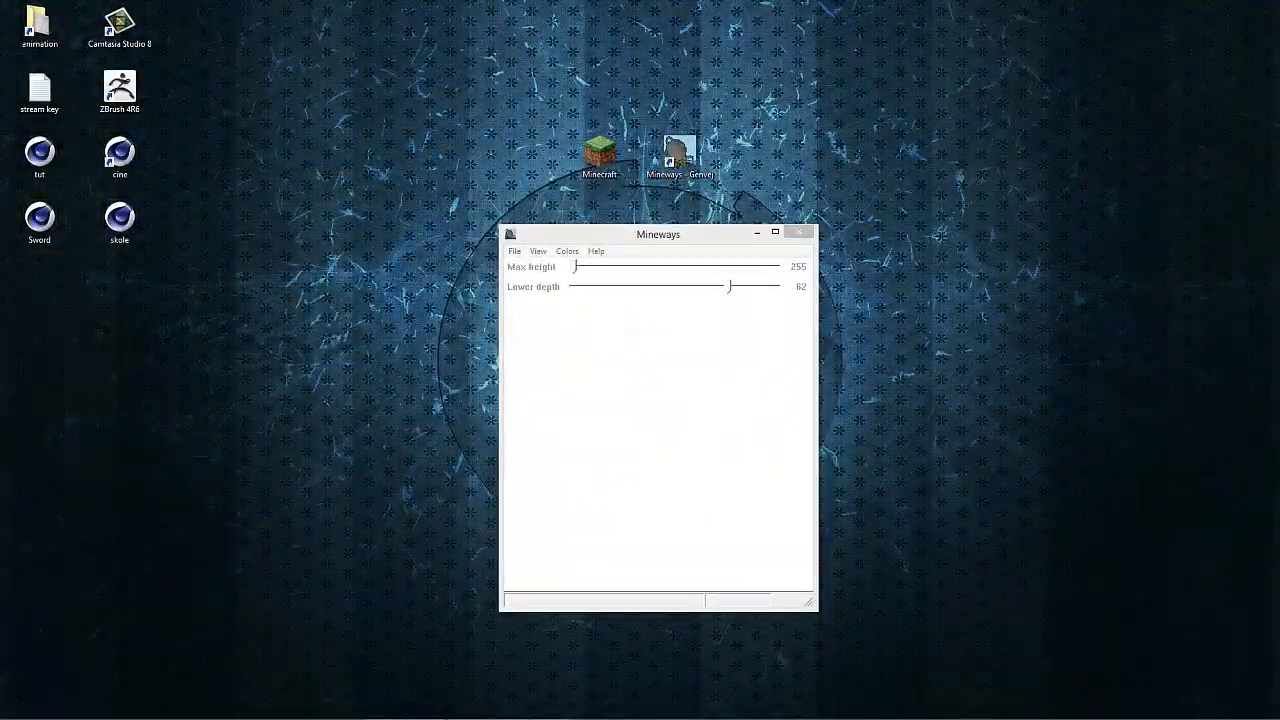
# Open the House world in Mineways.
pyautogui.moveTo(658, 234); pyautogui.dragTo(711, 167)
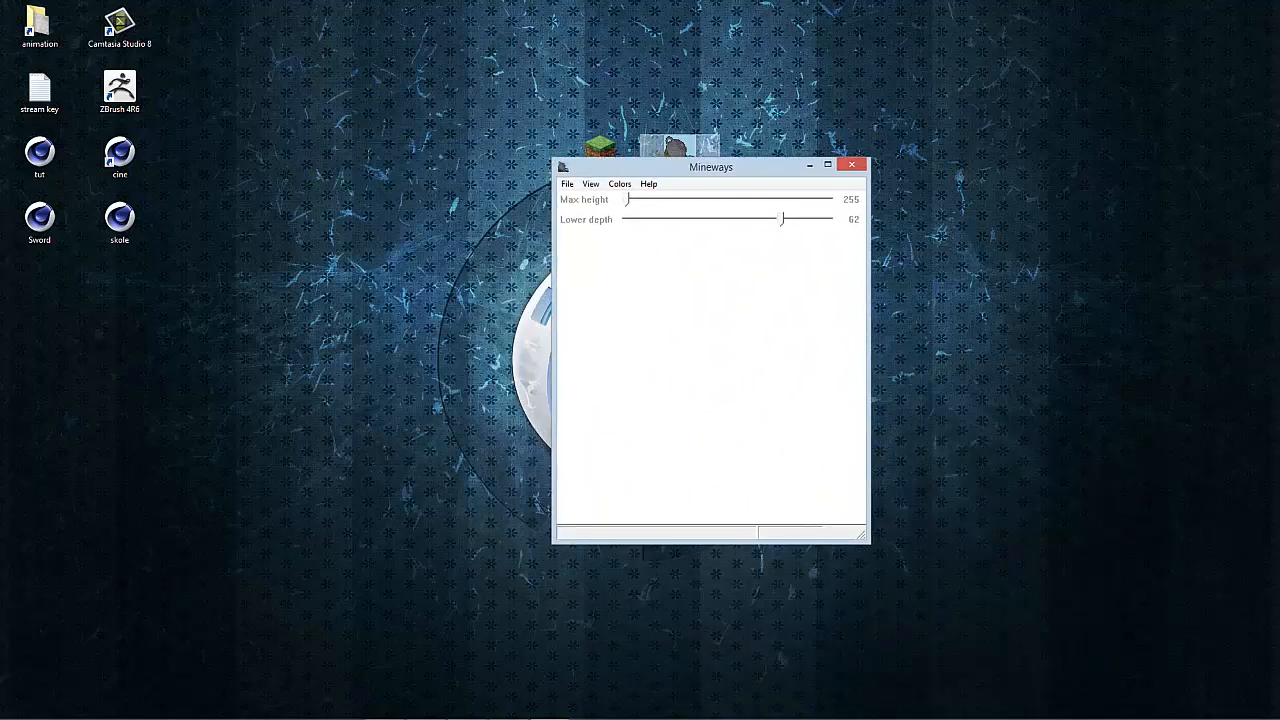
pyautogui.click(567, 184)
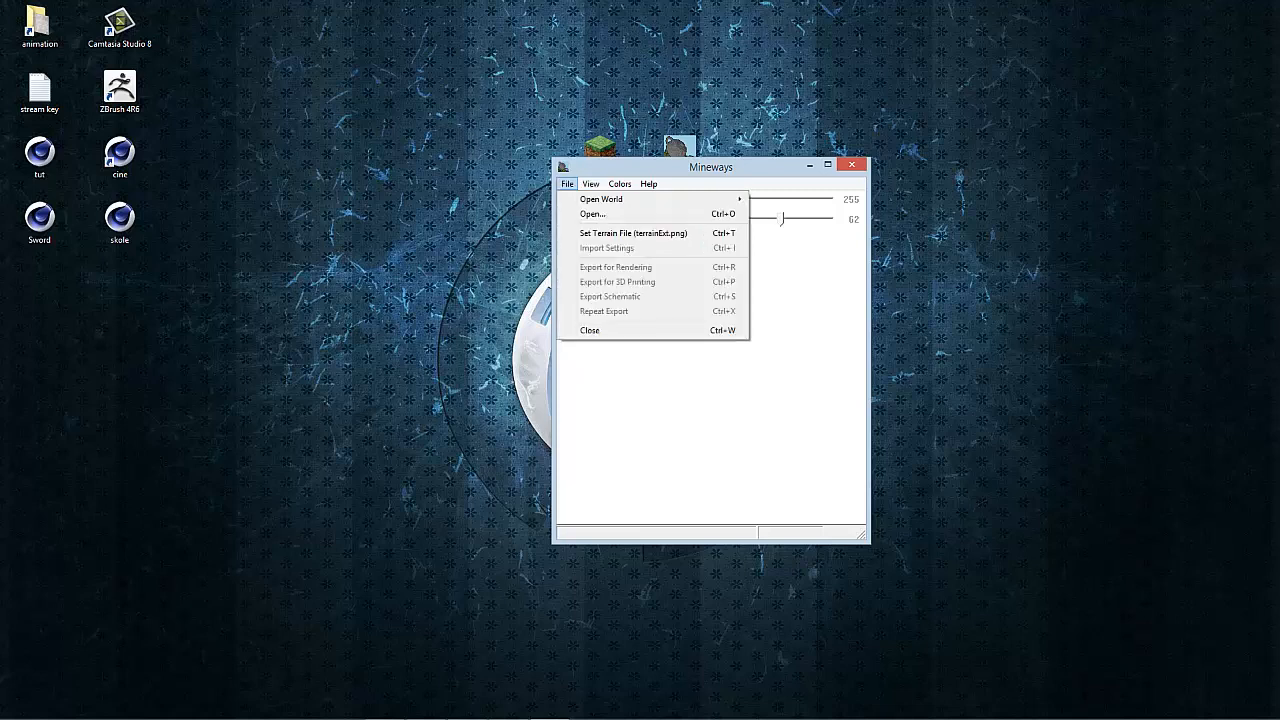
pyautogui.moveTo(620, 199)
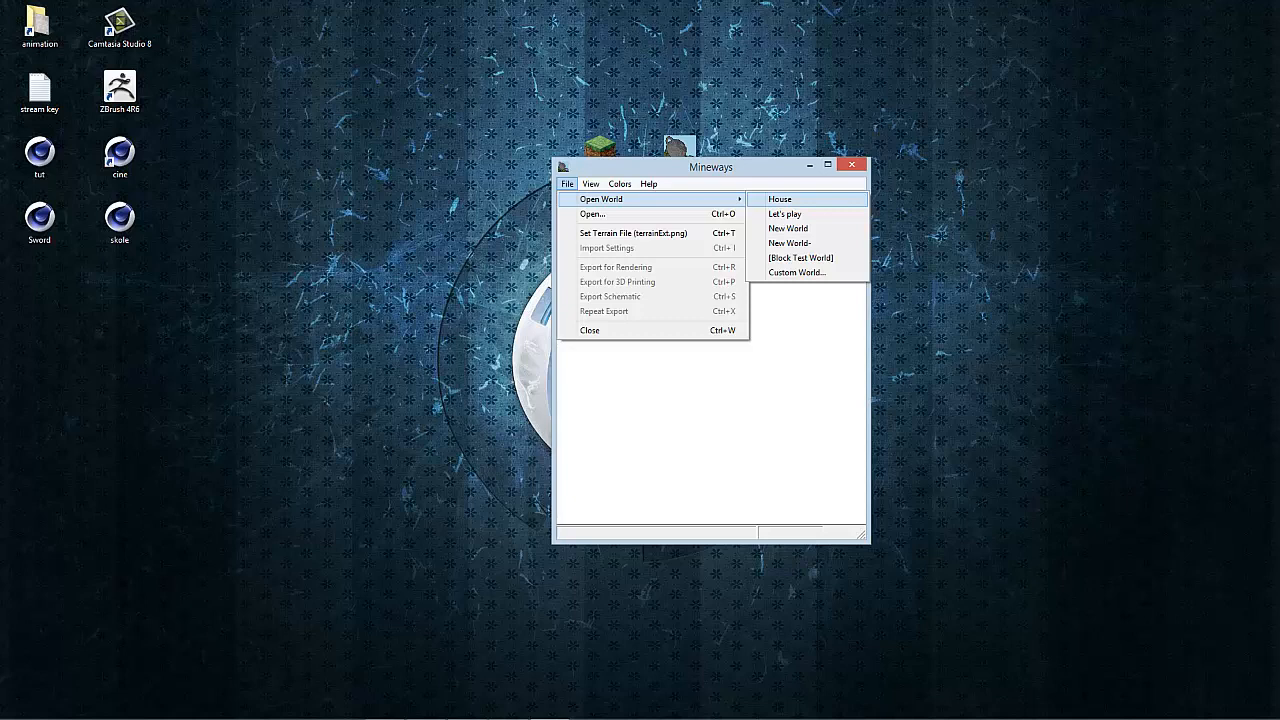
pyautogui.click(807, 199)
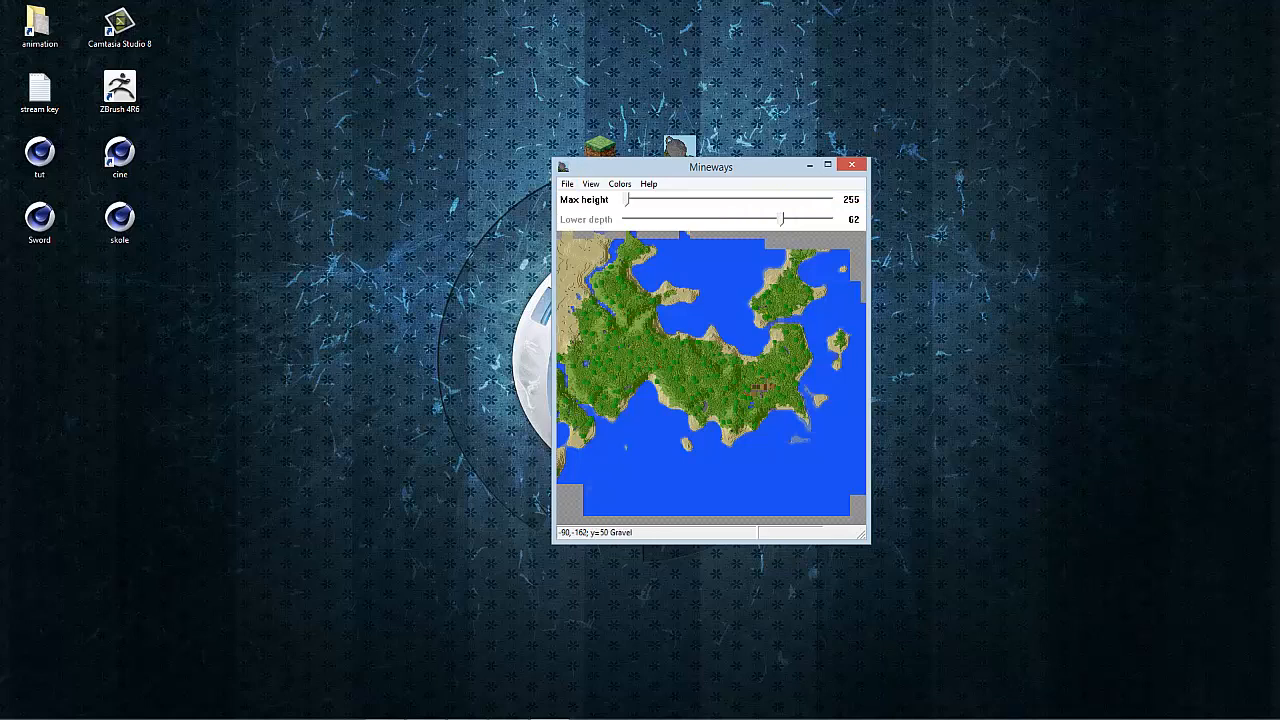
pyautogui.click(567, 184)
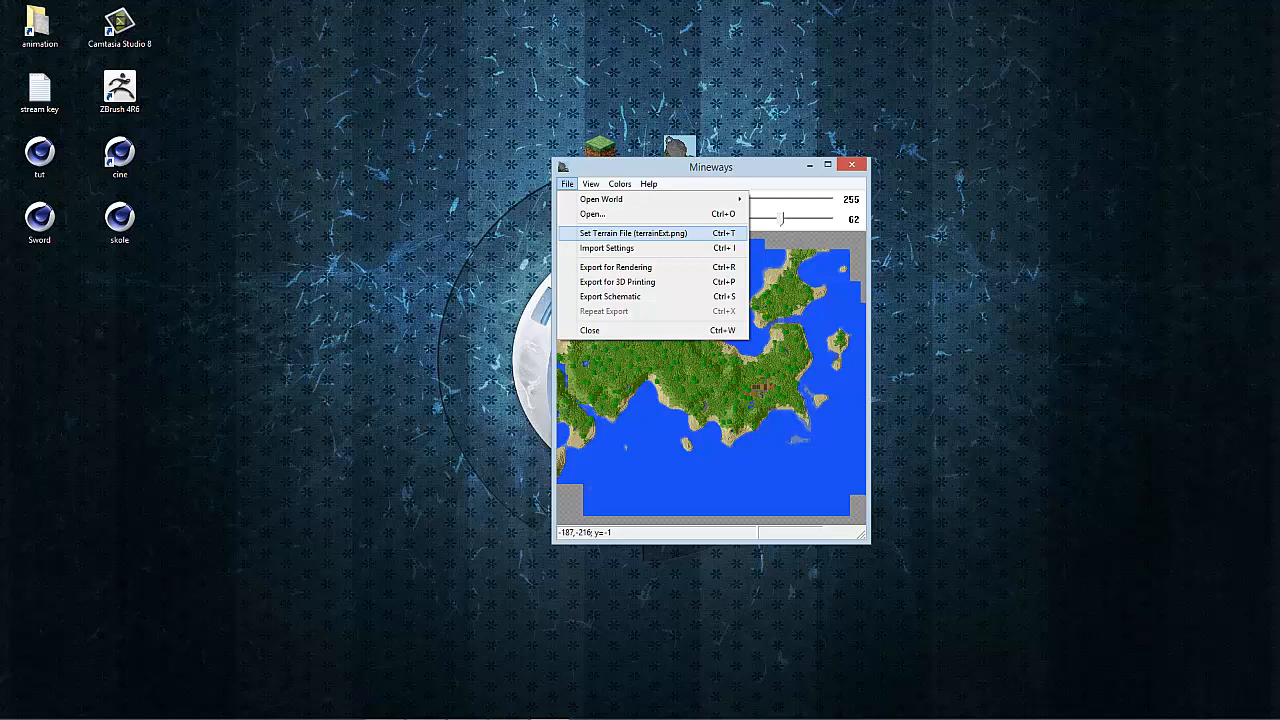
pyautogui.press('Escape')
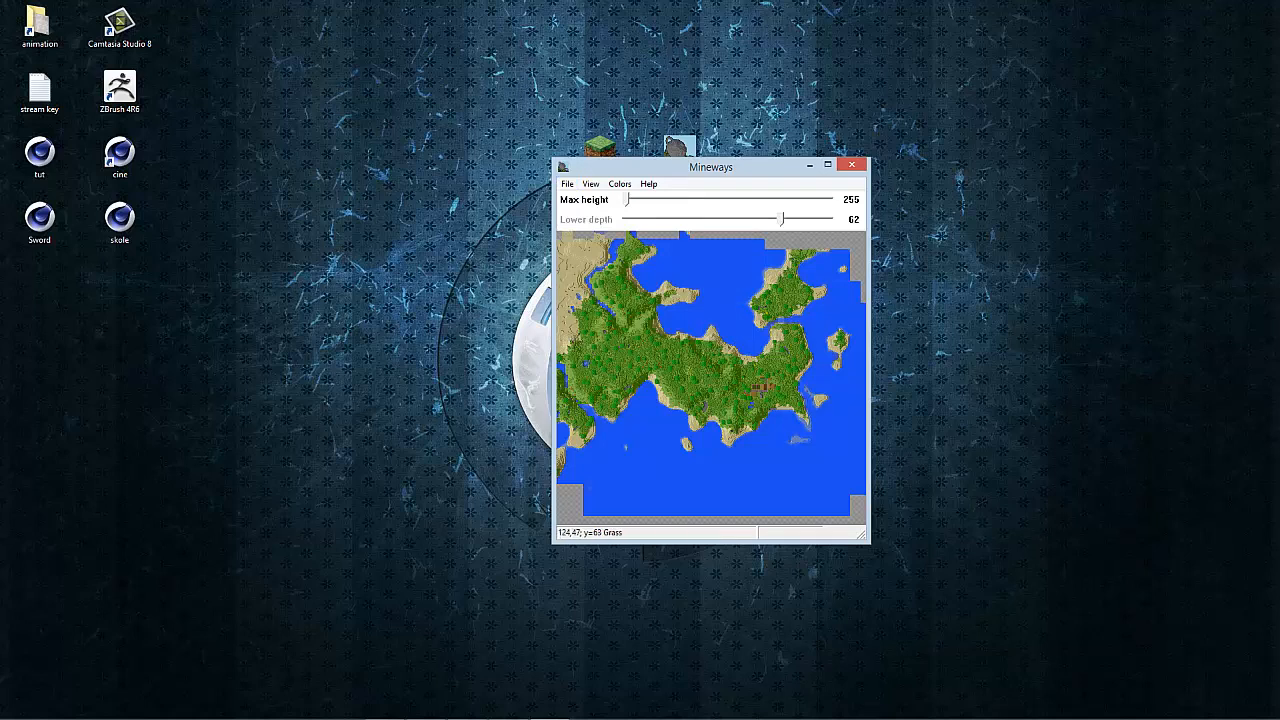
# Select a rectangular area around the village on the map and set its lower depth to 64.
pyautogui.scroll(3, 711, 378)
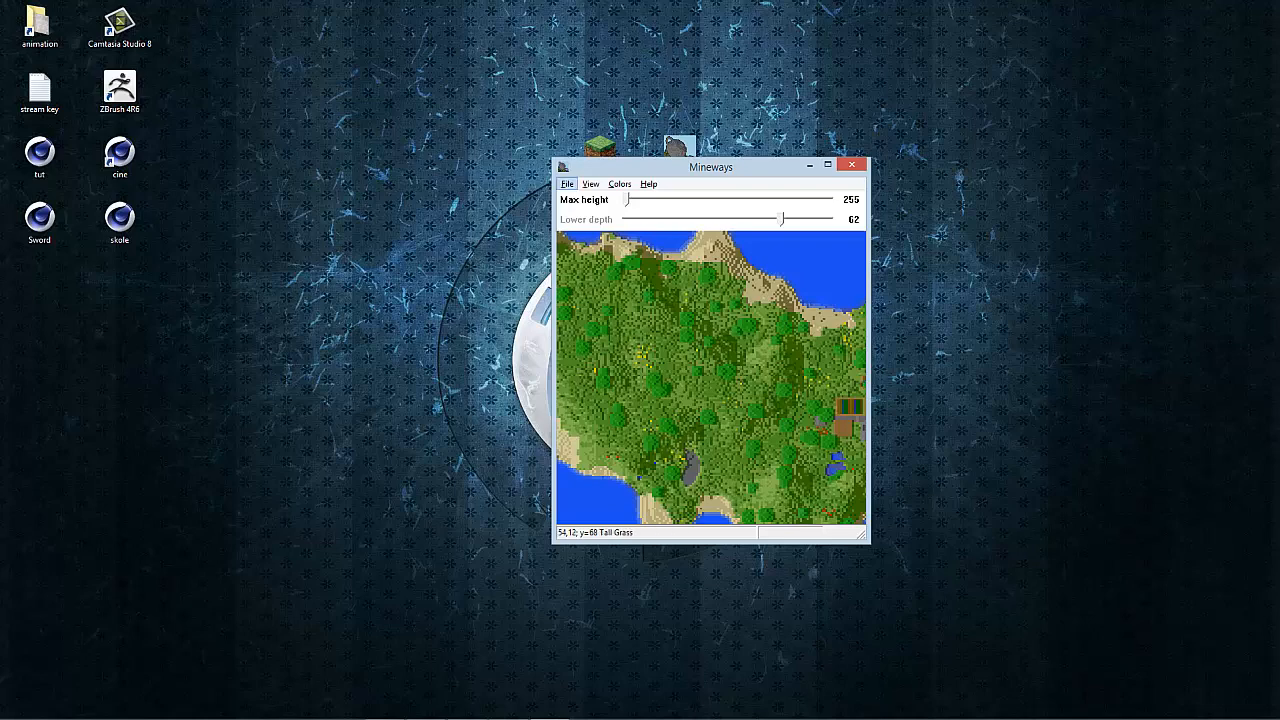
pyautogui.moveTo(711, 378); pyautogui.dragTo(527, 350)
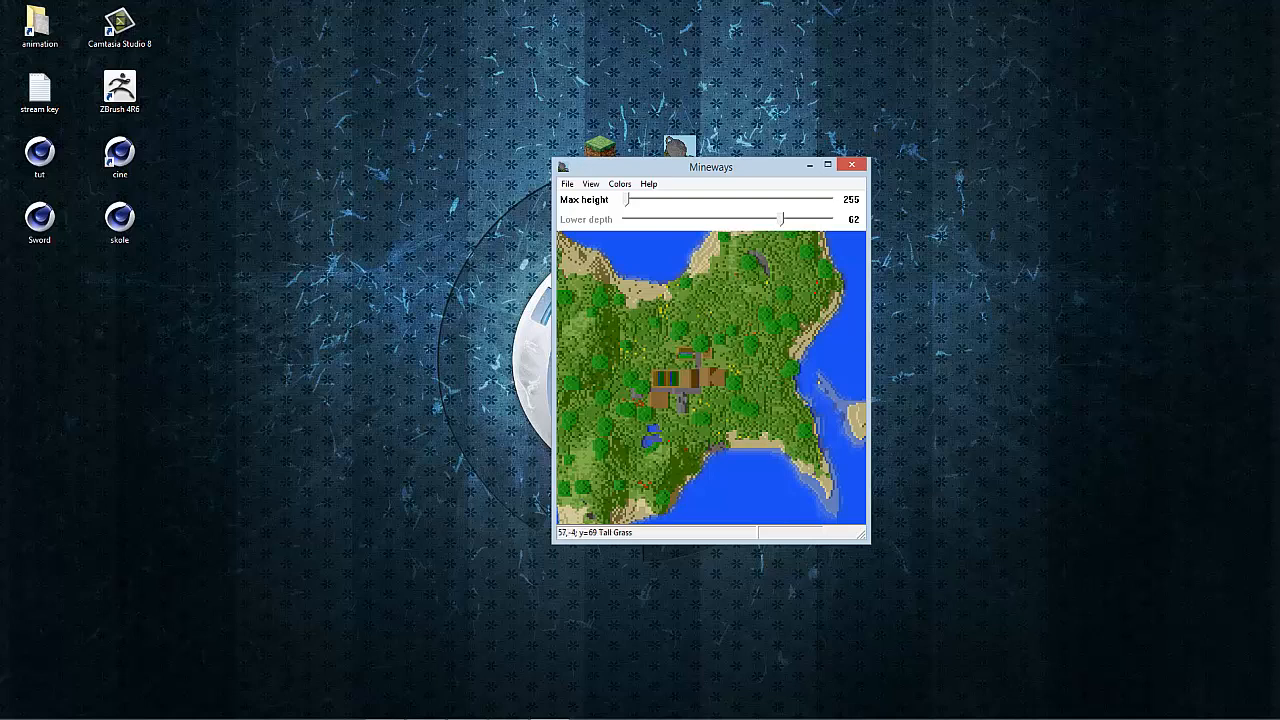
pyautogui.moveTo(646, 341); pyautogui.dragTo(737, 414, button='right')
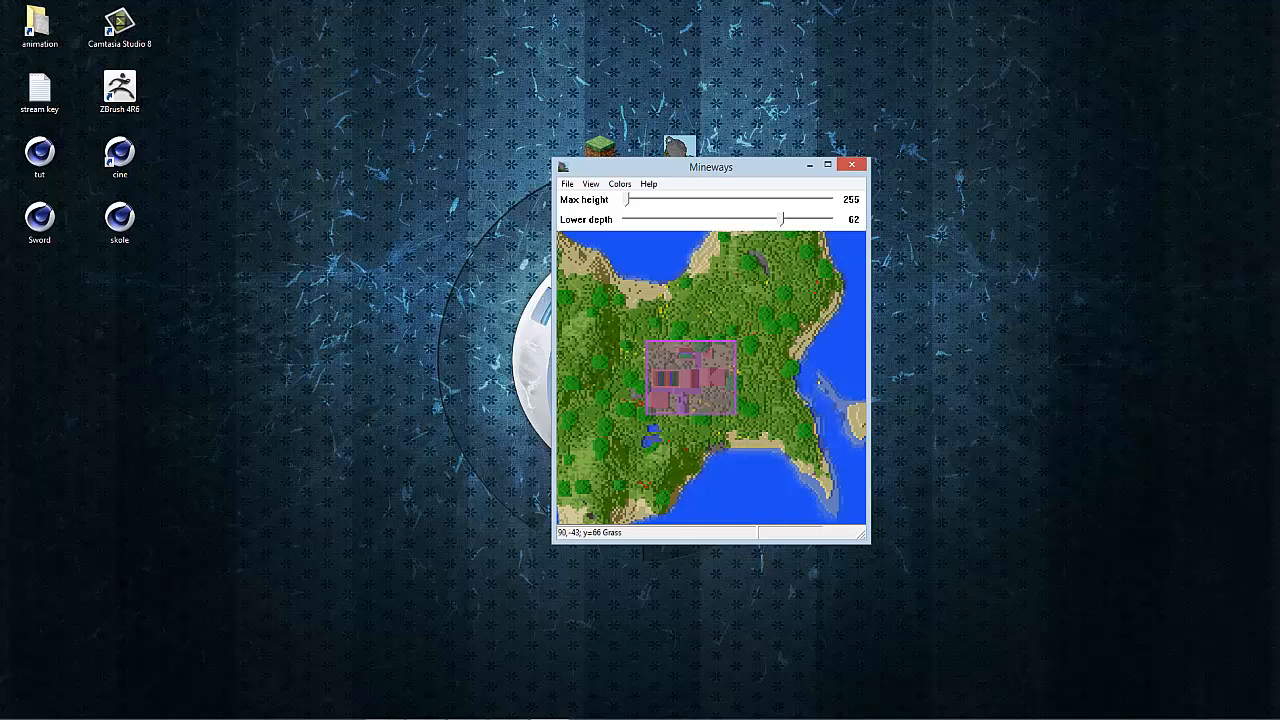
pyautogui.moveTo(781, 219)
pyautogui.mouseDown()
pyautogui.moveTo(764, 219)
pyautogui.moveTo(794, 219)
pyautogui.moveTo(778, 219)
pyautogui.mouseUp()
pyautogui.moveTo(780, 219); pyautogui.dragTo(781, 219)
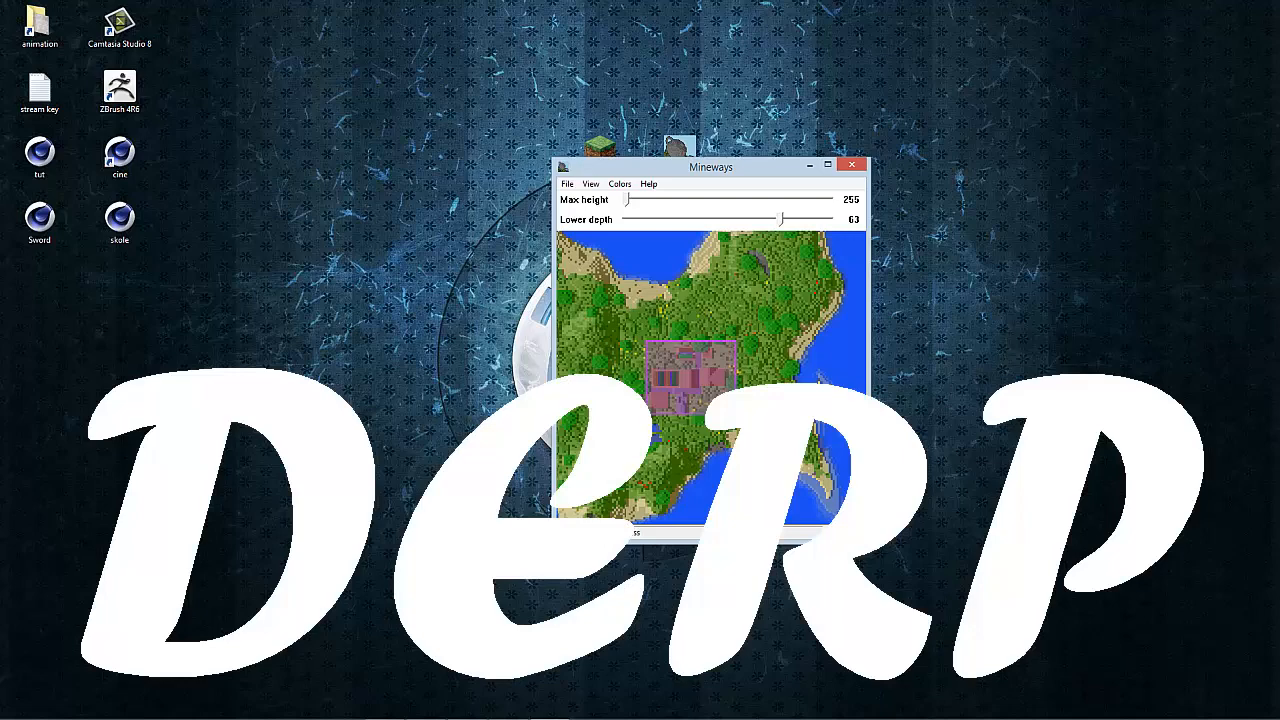
pyautogui.press('Left')
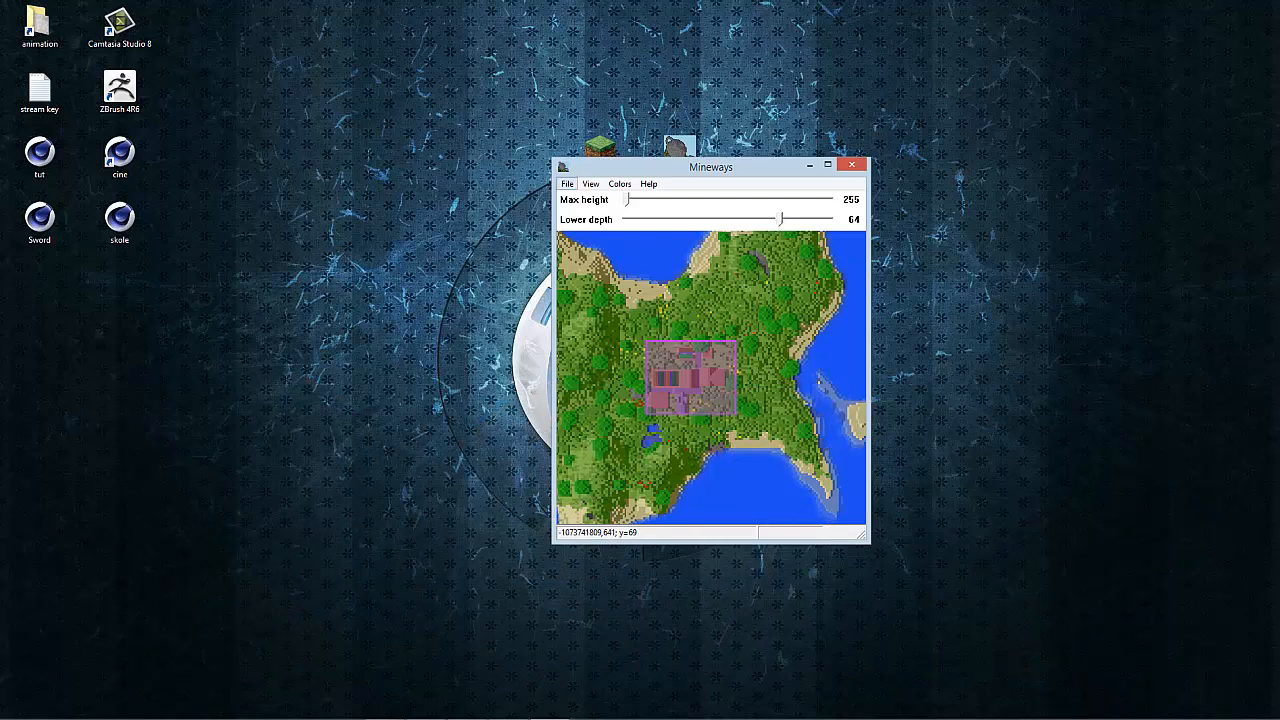
# Export the selected area for rendering as the absolute Wavefront OBJ file tut in the minecraft worlds folder, keeping the export settings, and close Mineways.
pyautogui.click(567, 184)
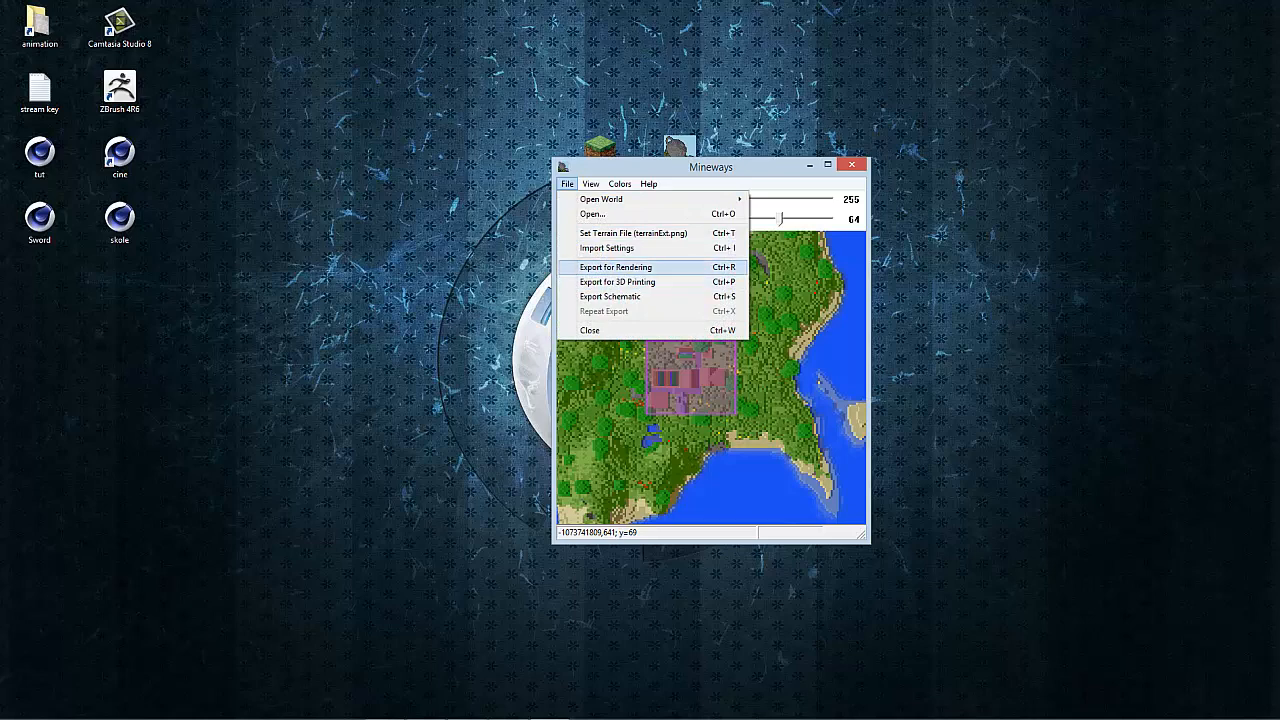
pyautogui.click(615, 267)
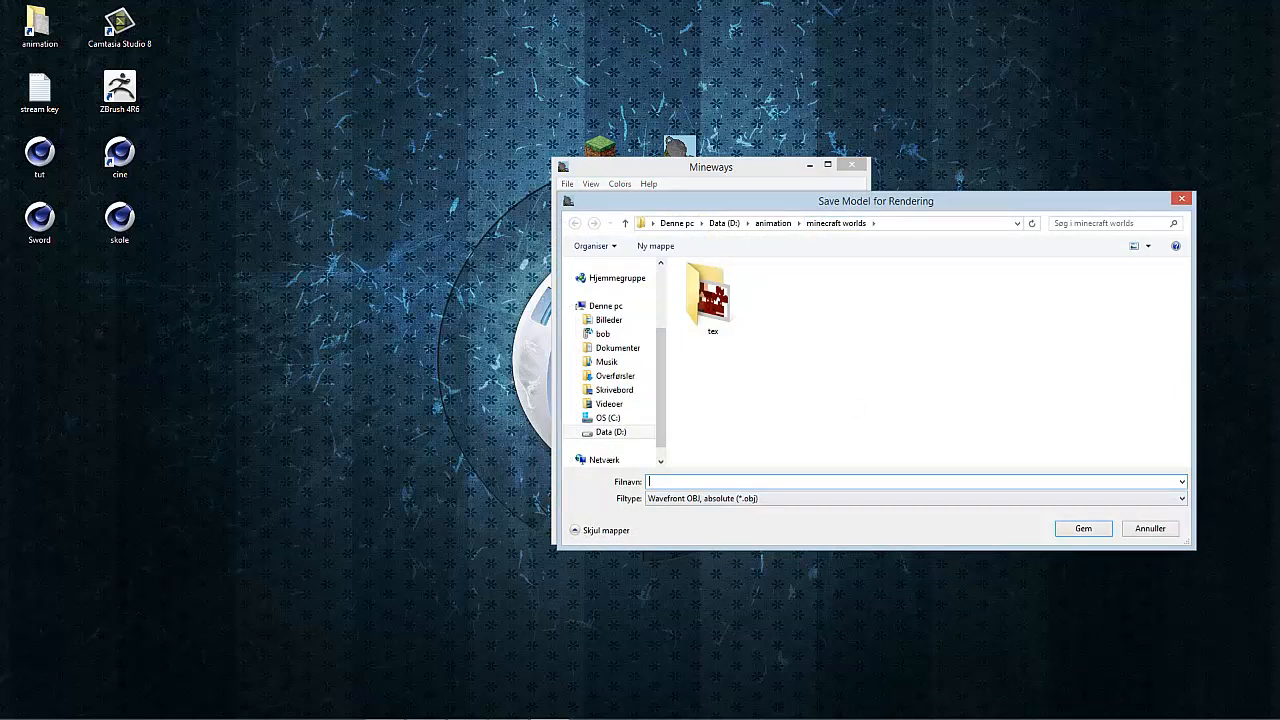
pyautogui.write('tut')
pyautogui.press('Return')
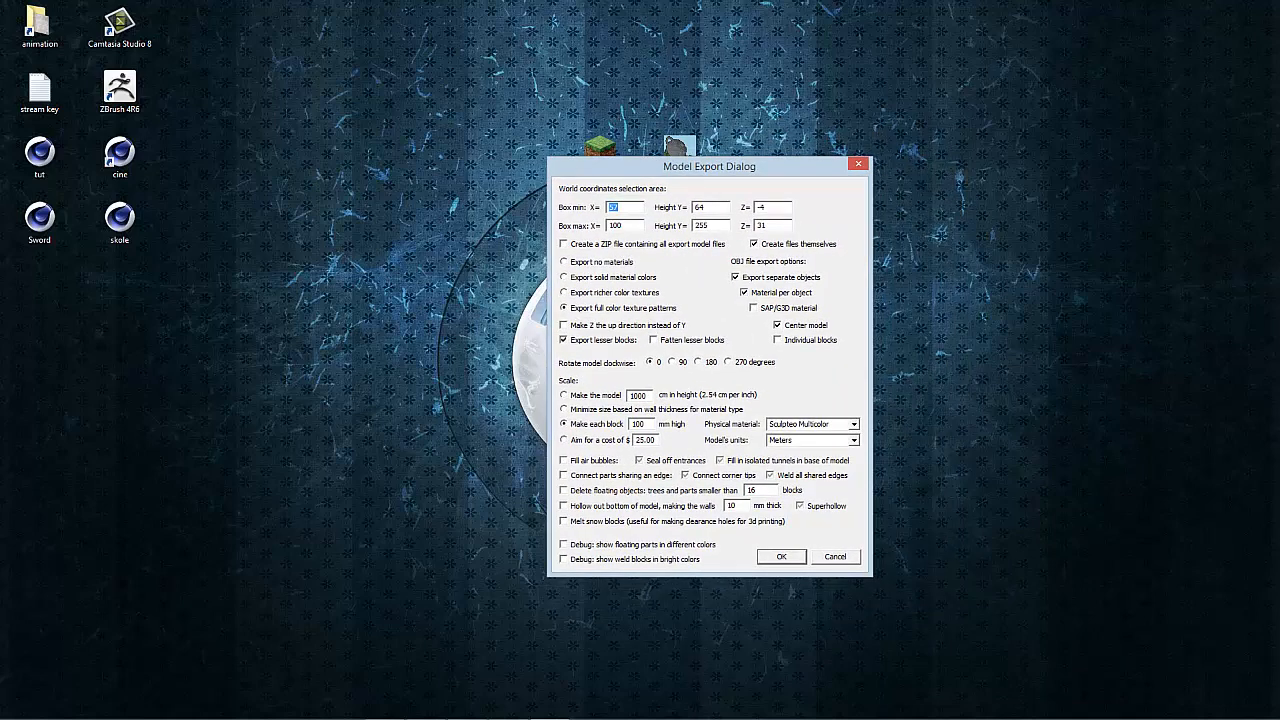
pyautogui.press('Return')
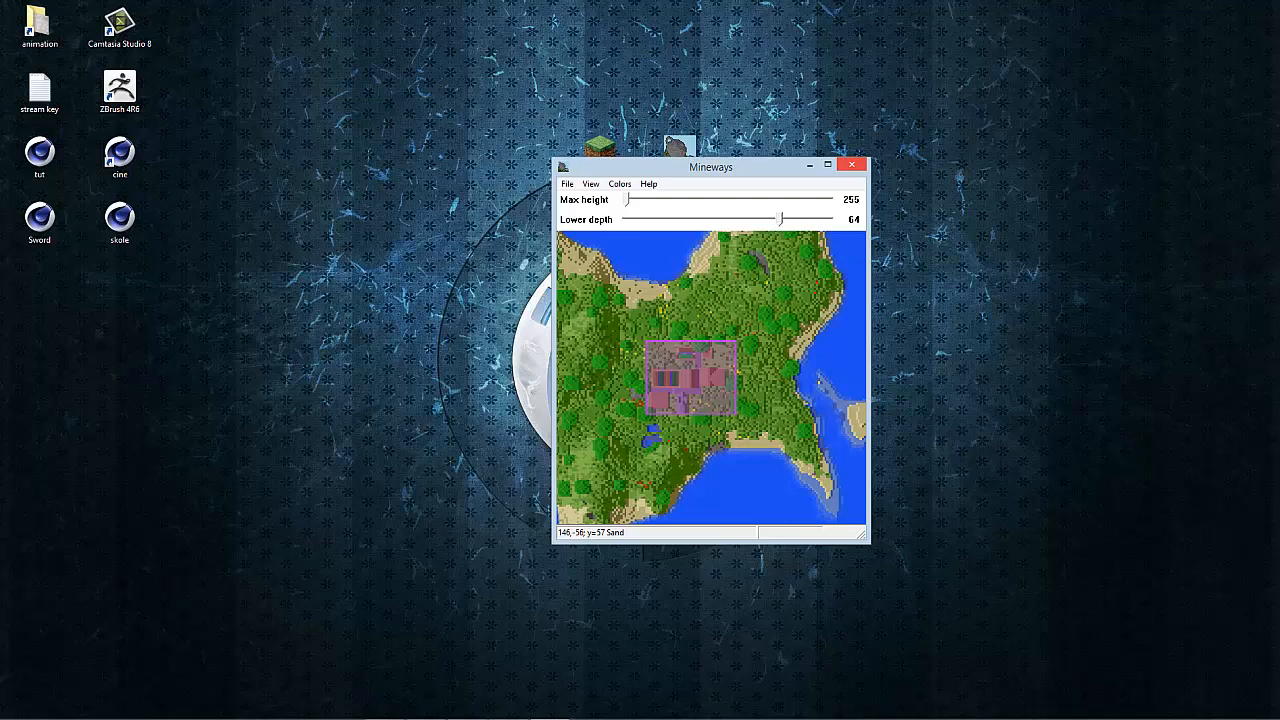
pyautogui.click(851, 164)
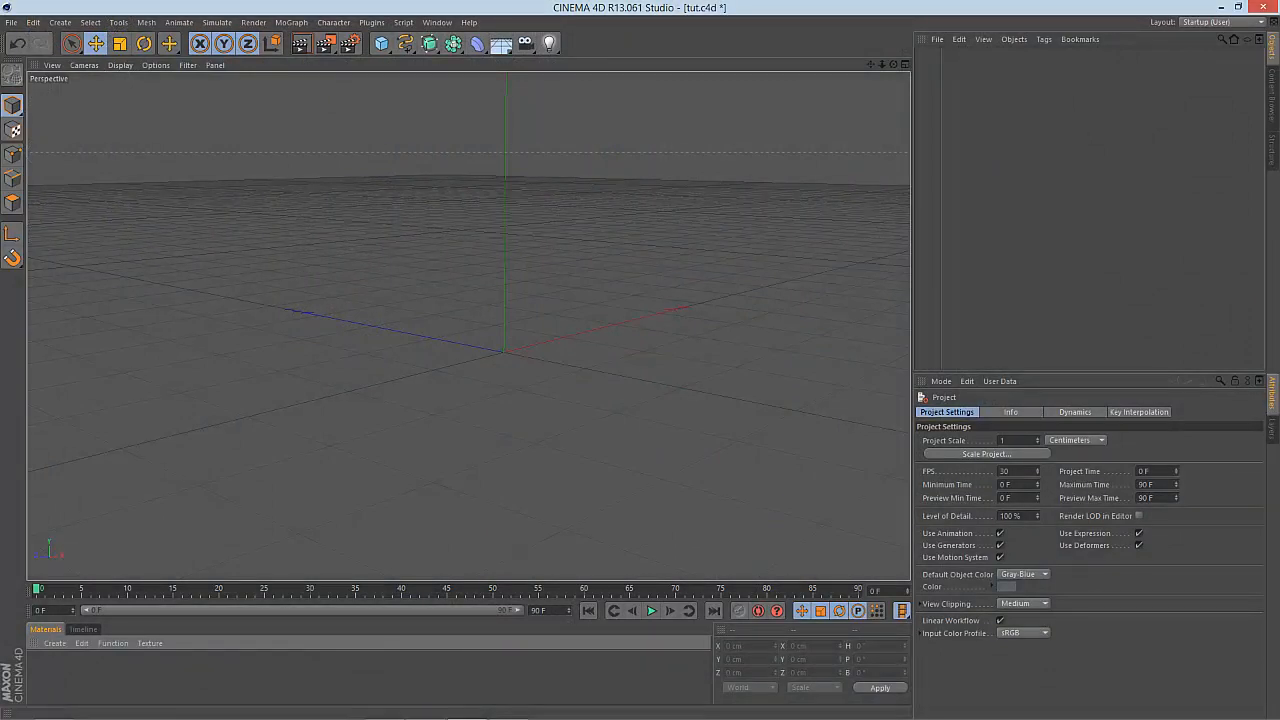
# Arrange Cinema 4D and the minecraft worlds folder window side by side so that tut.obj is accessible.
pyautogui.press('super+Down')
pyautogui.press('super+Right')
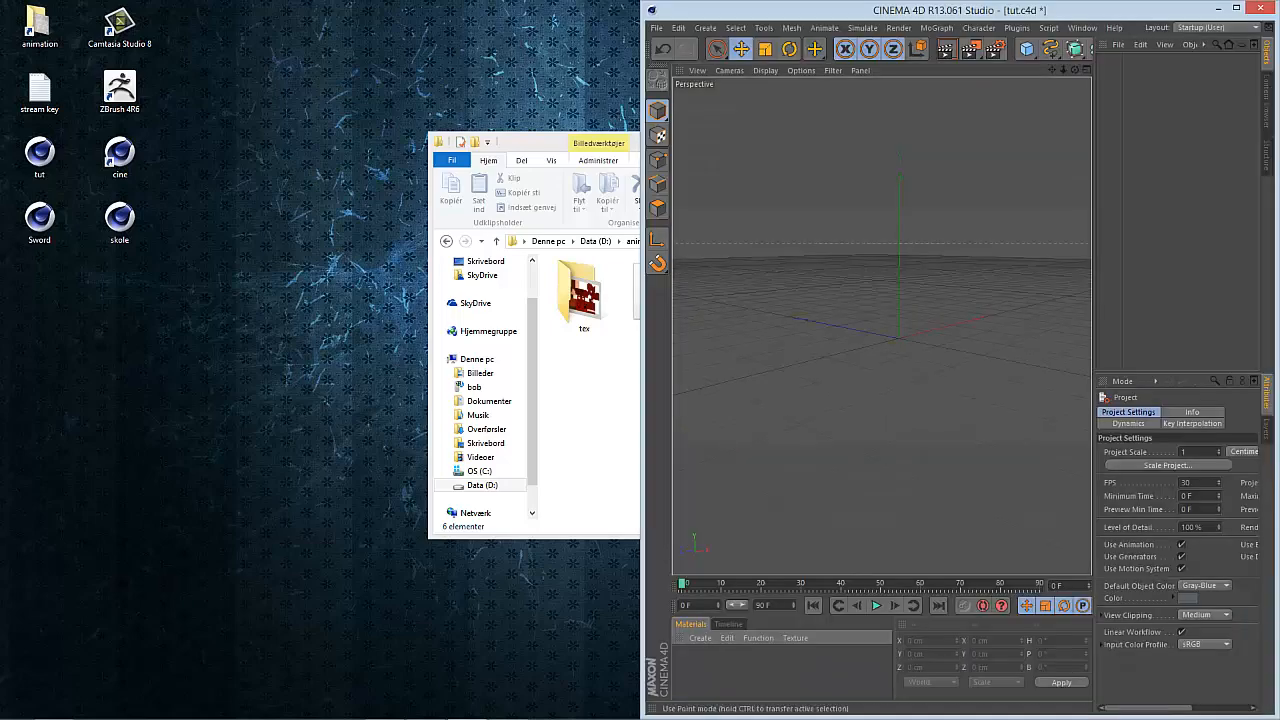
pyautogui.click(530, 142)
pyautogui.moveTo(805, 144); pyautogui.dragTo(100, 208)
pyautogui.press('super+Up')
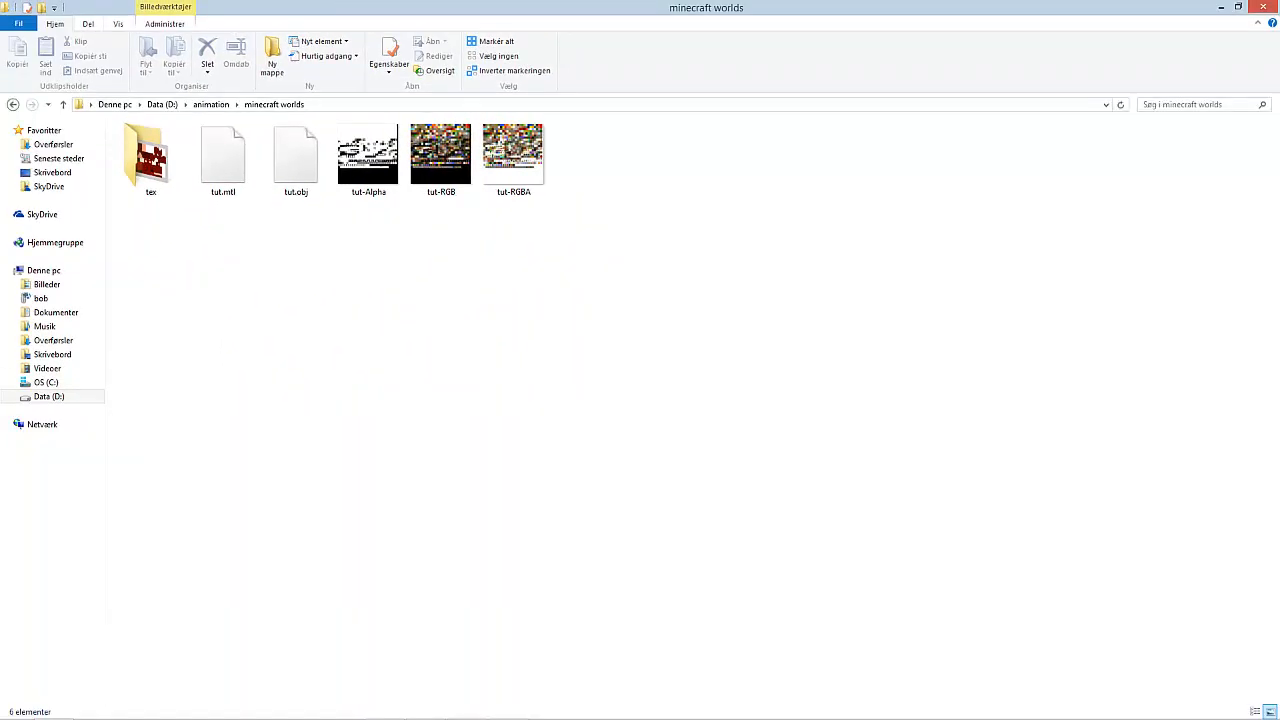
pyautogui.moveTo(805, 8); pyautogui.dragTo(490, 98)
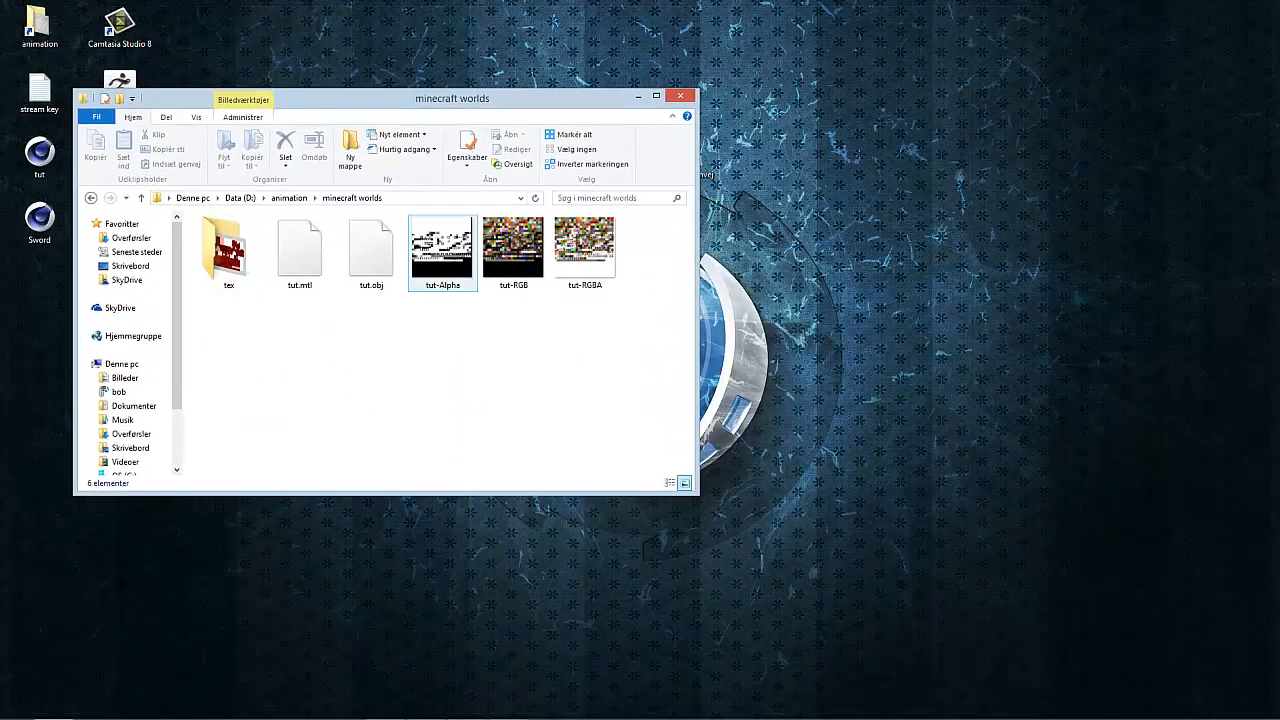
pyautogui.click(371, 253)
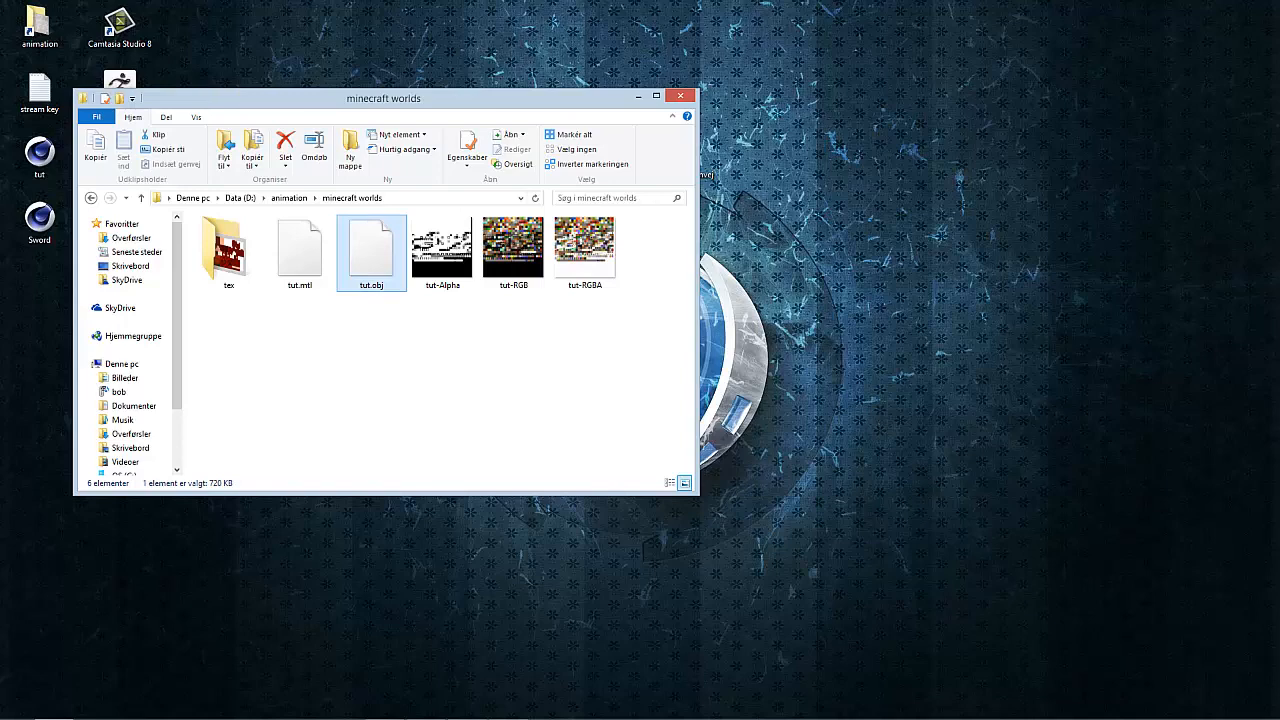
pyautogui.click(466, 707)
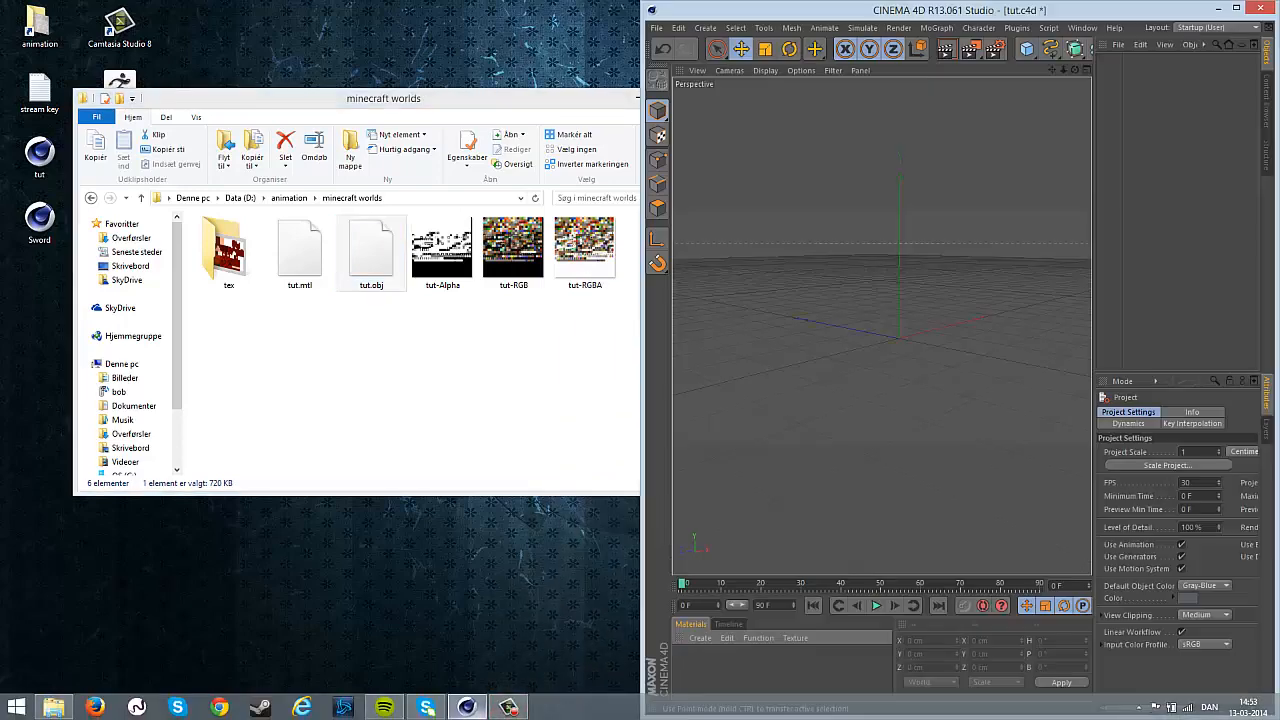
# Import tut.obj into Cinema 4D at a scale of 1000 centimeters with normals, and maximize the Cinema 4D window.
pyautogui.moveTo(371, 250); pyautogui.dragTo(860, 300)
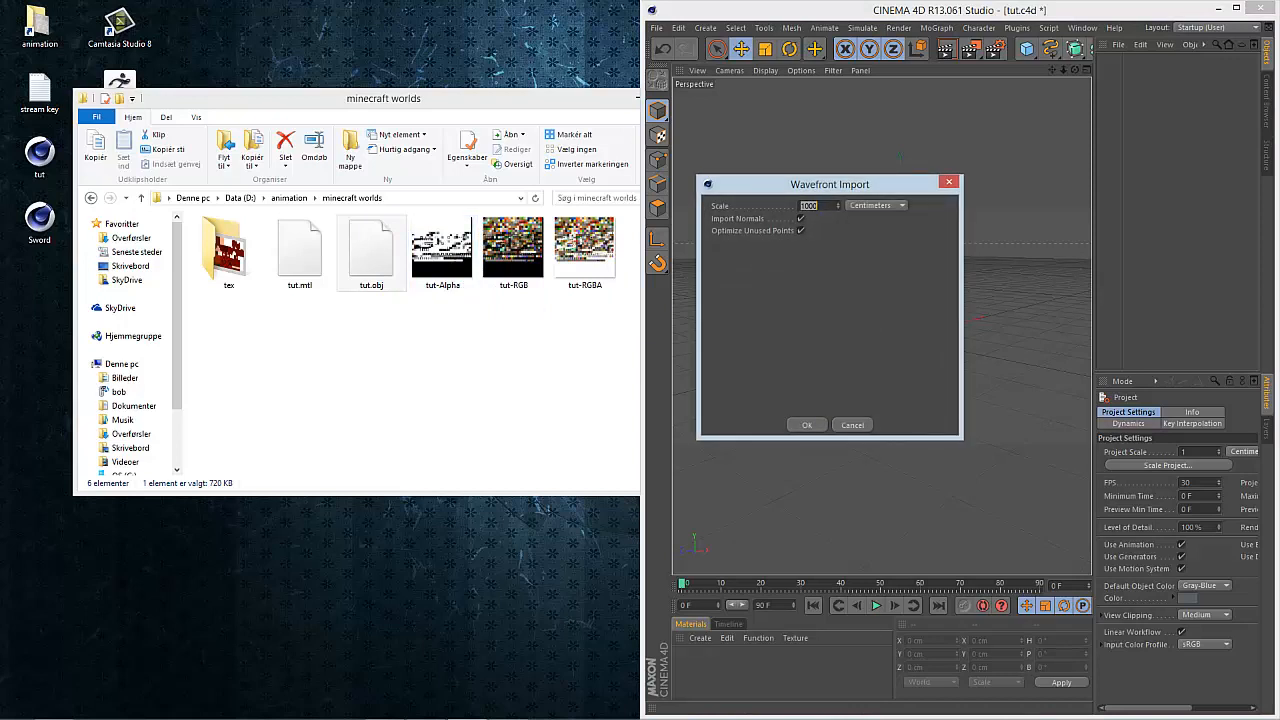
pyautogui.press('Return')
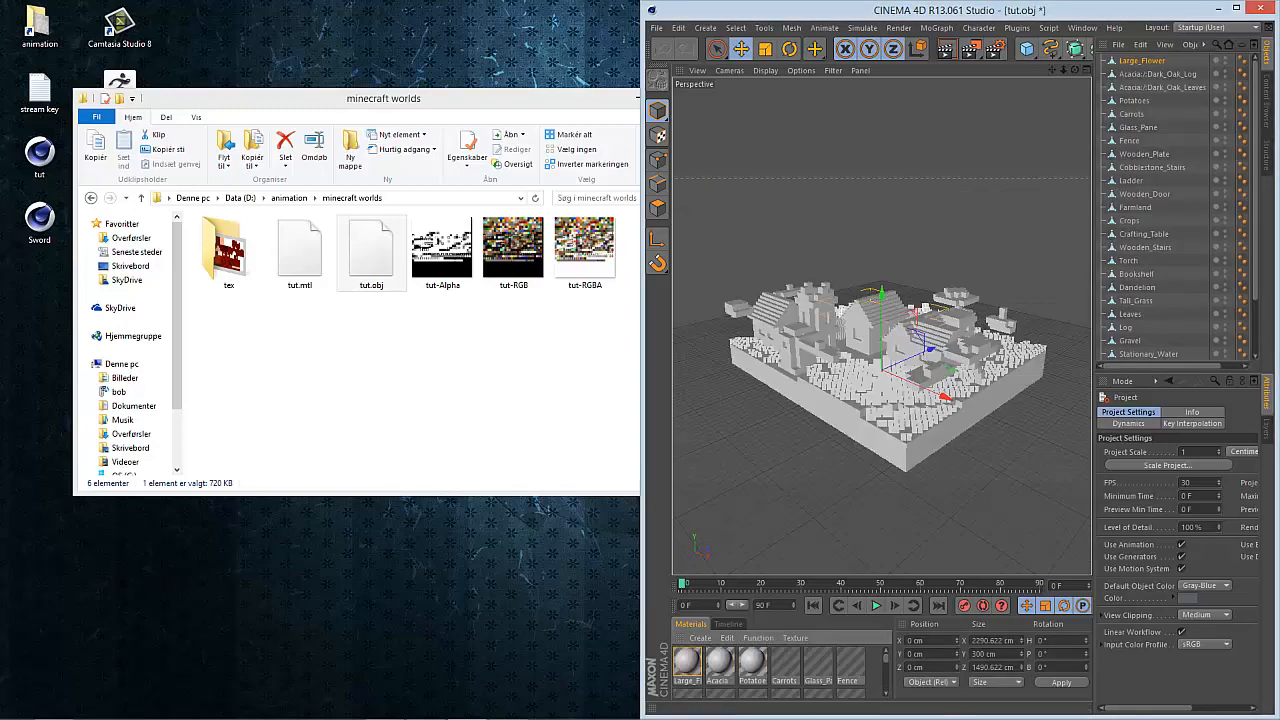
pyautogui.press('super+Up')
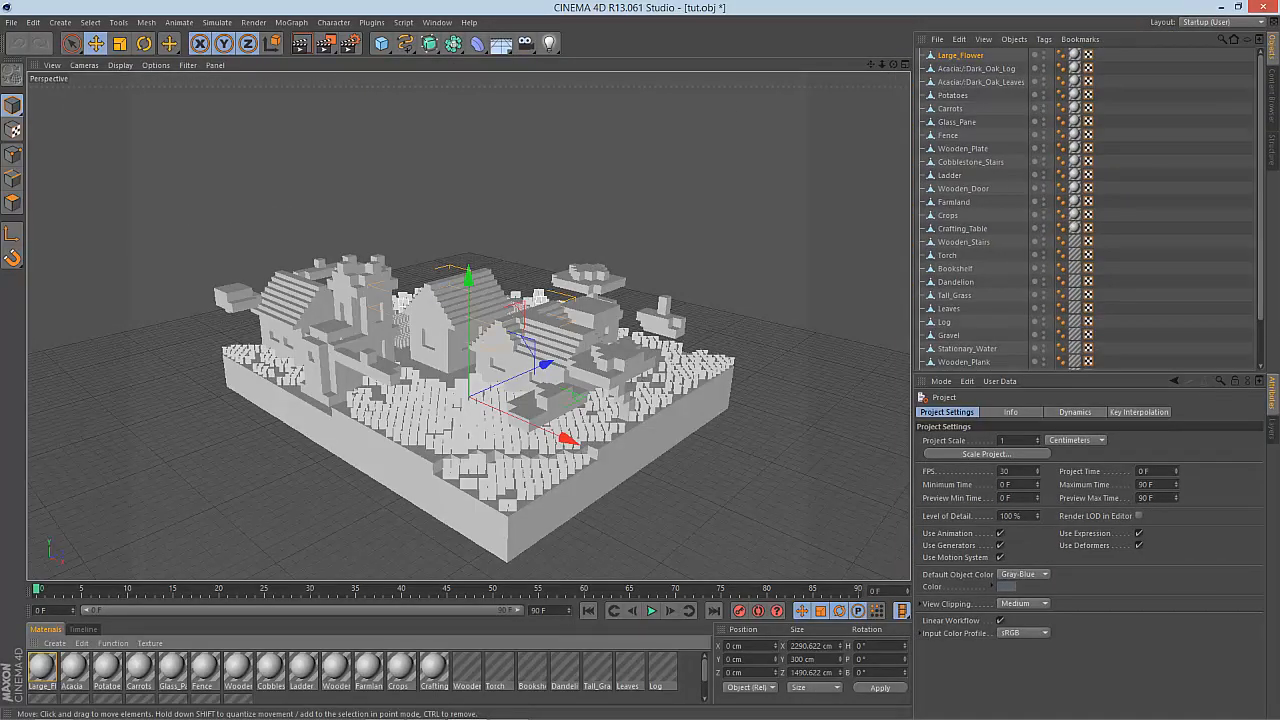
# Examine the imported village model's houses, trees and grass up close from several angles.
pyautogui.scroll(5, 469, 397)
pyautogui.keyDown('alt'); pyautogui.moveTo(469, 397); pyautogui.dragTo(560, 350); pyautogui.keyUp('alt')
pyautogui.keyDown('alt'); pyautogui.moveTo(360, 424); pyautogui.dragTo(240, 480); pyautogui.keyUp('alt')
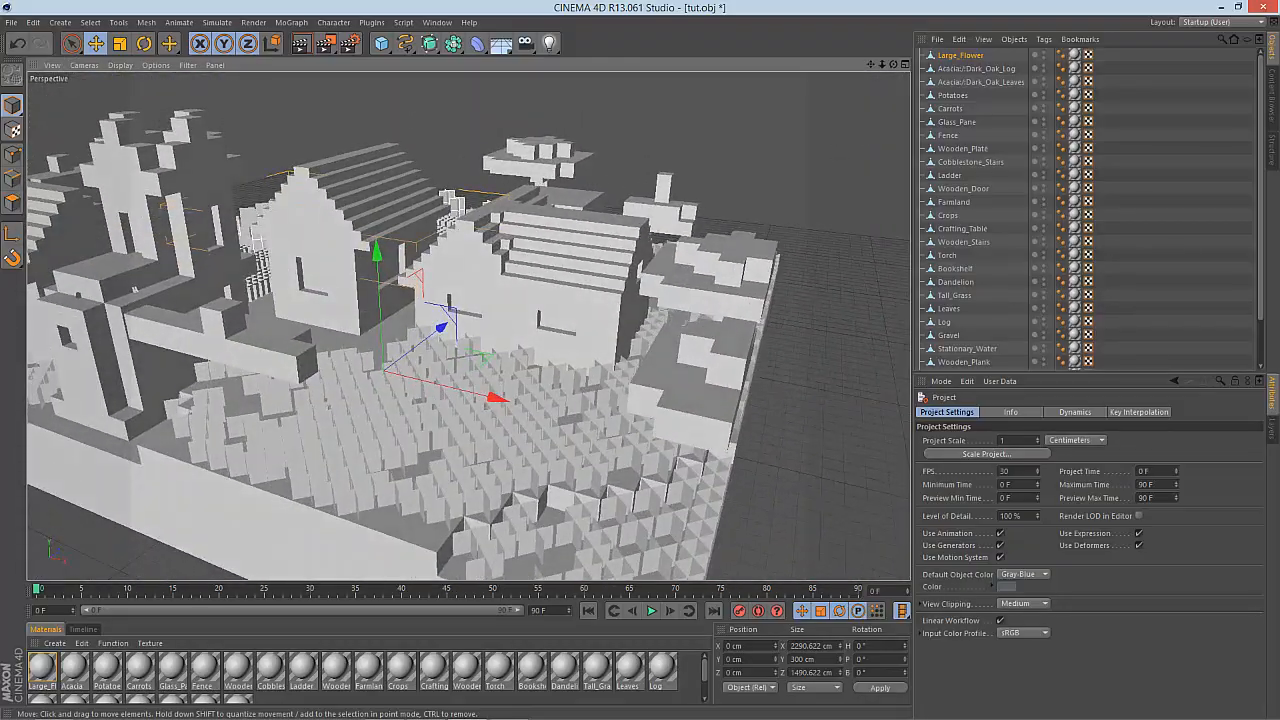
pyautogui.keyDown('alt'); pyautogui.moveTo(440, 380); pyautogui.dragTo(570, 290); pyautogui.keyUp('alt')
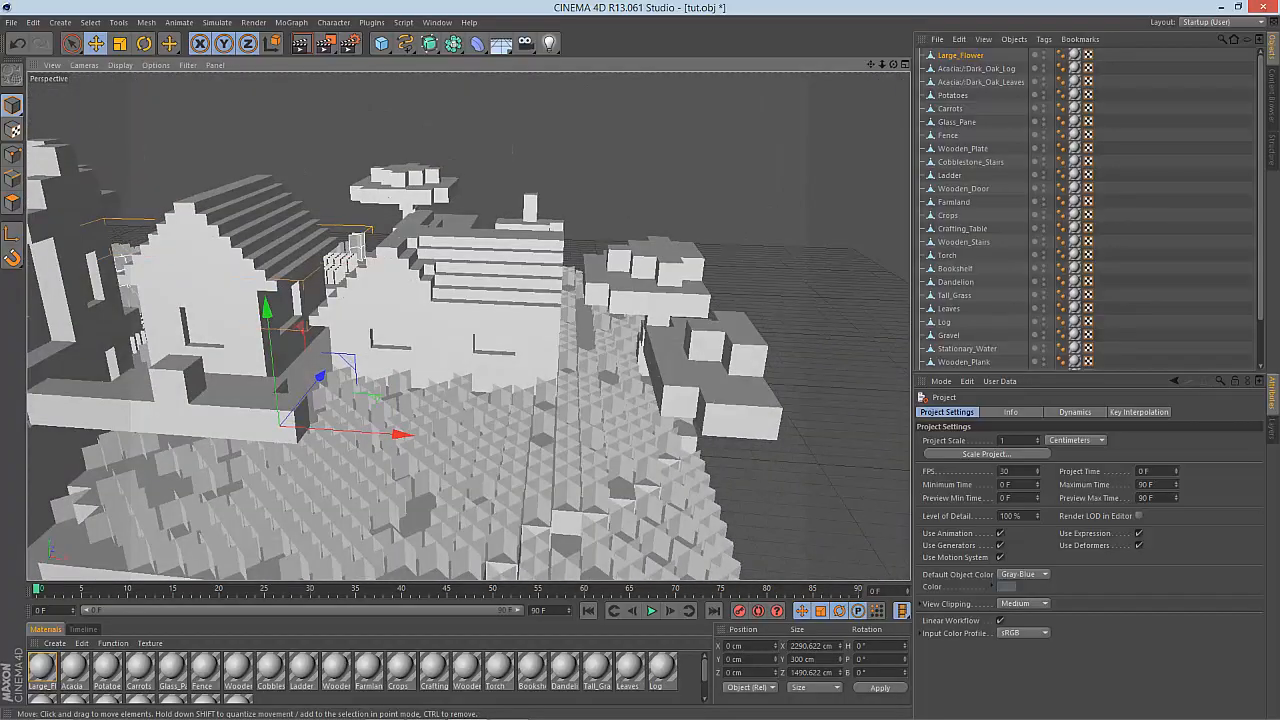
# Select all the imported village materials for editing together and disable their Specular channel.
pyautogui.scroll(-2, 478, 502)
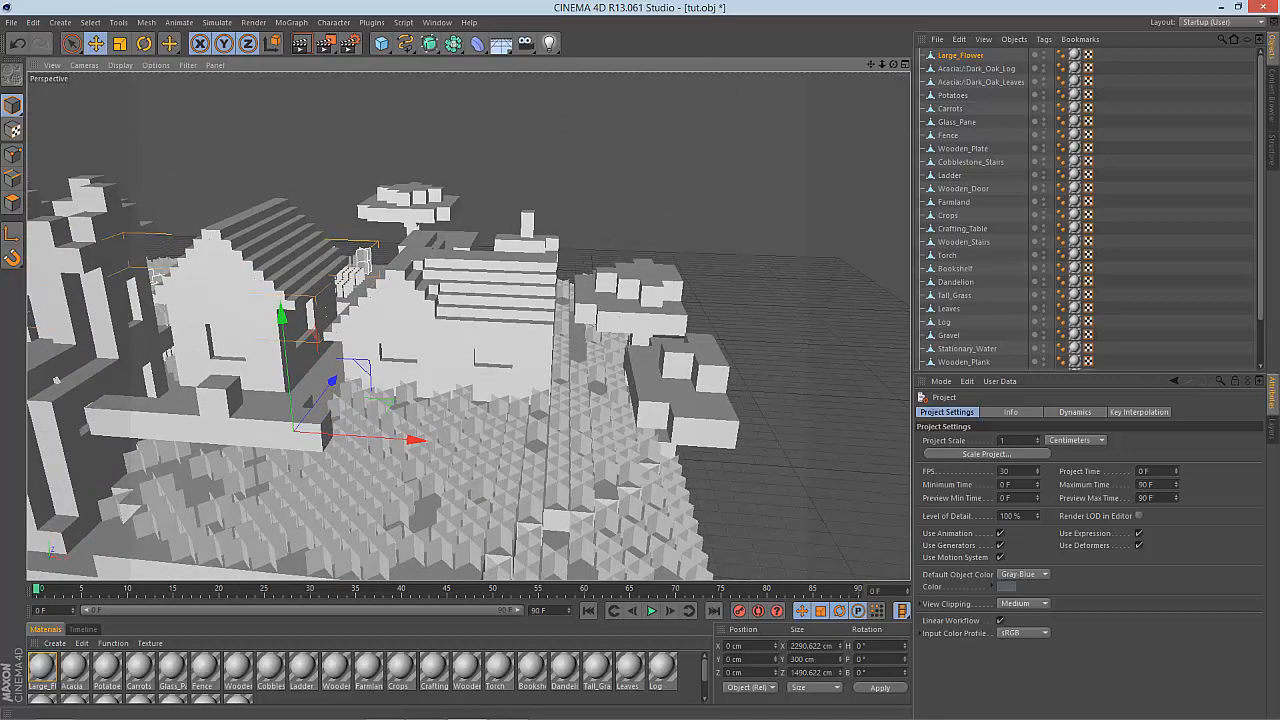
pyautogui.scroll(-1, 150, 670)
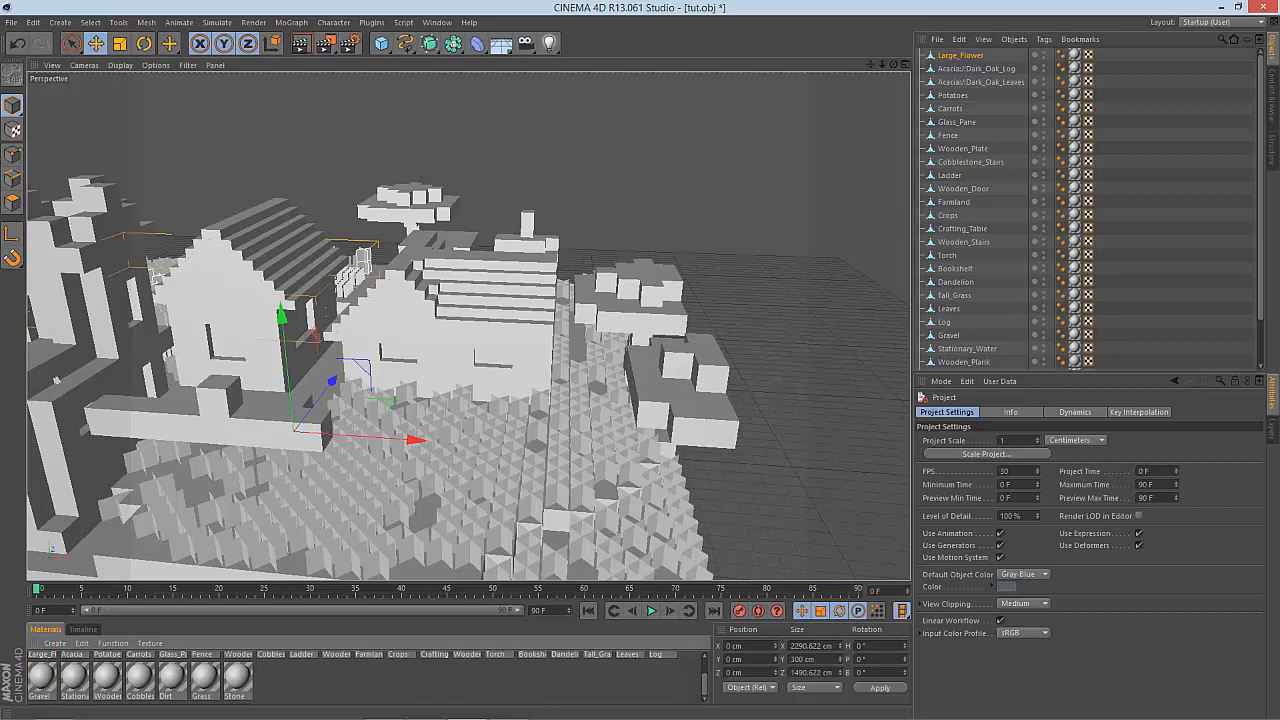
pyautogui.click(237, 680)
pyautogui.scroll(1, 237, 676)
pyautogui.doubleClick(42, 668)
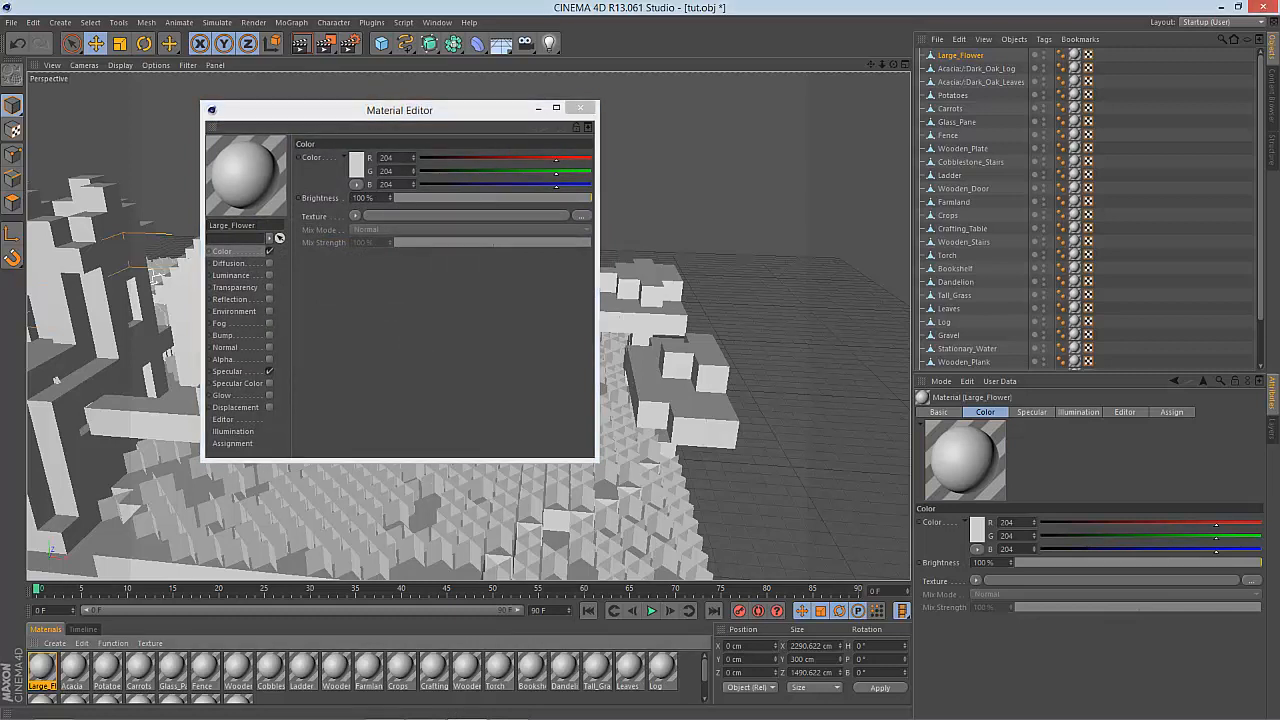
pyautogui.hotkey('ctrl', 'a')
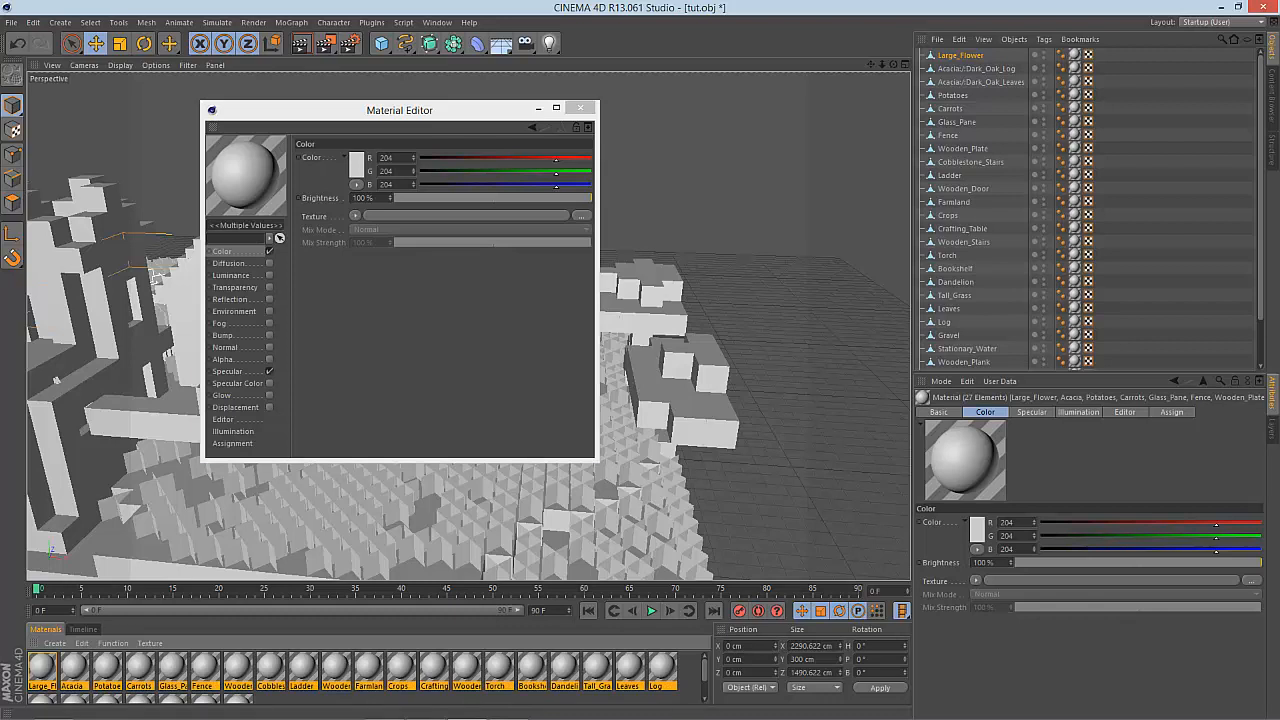
pyautogui.click(269, 371)
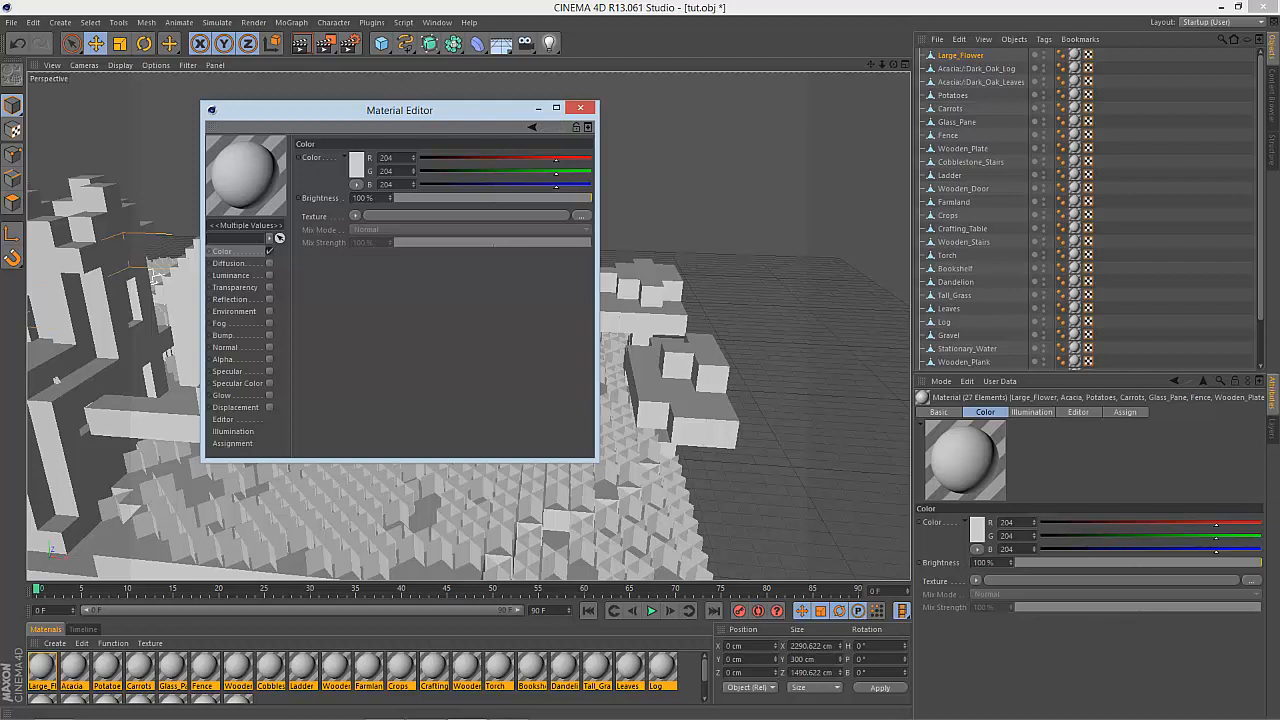
# Load tut-RGB as the color texture of all selected materials and change the texture's sampling mode.
pyautogui.click(581, 215)
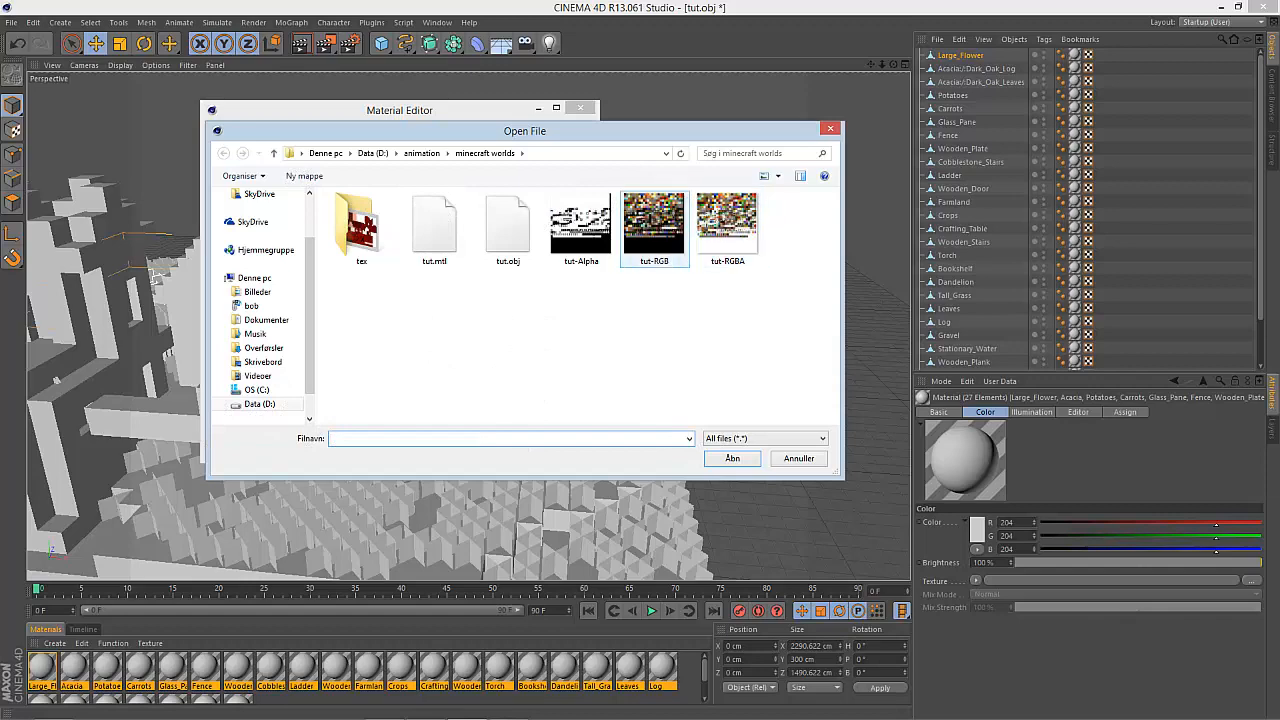
pyautogui.click(654, 228)
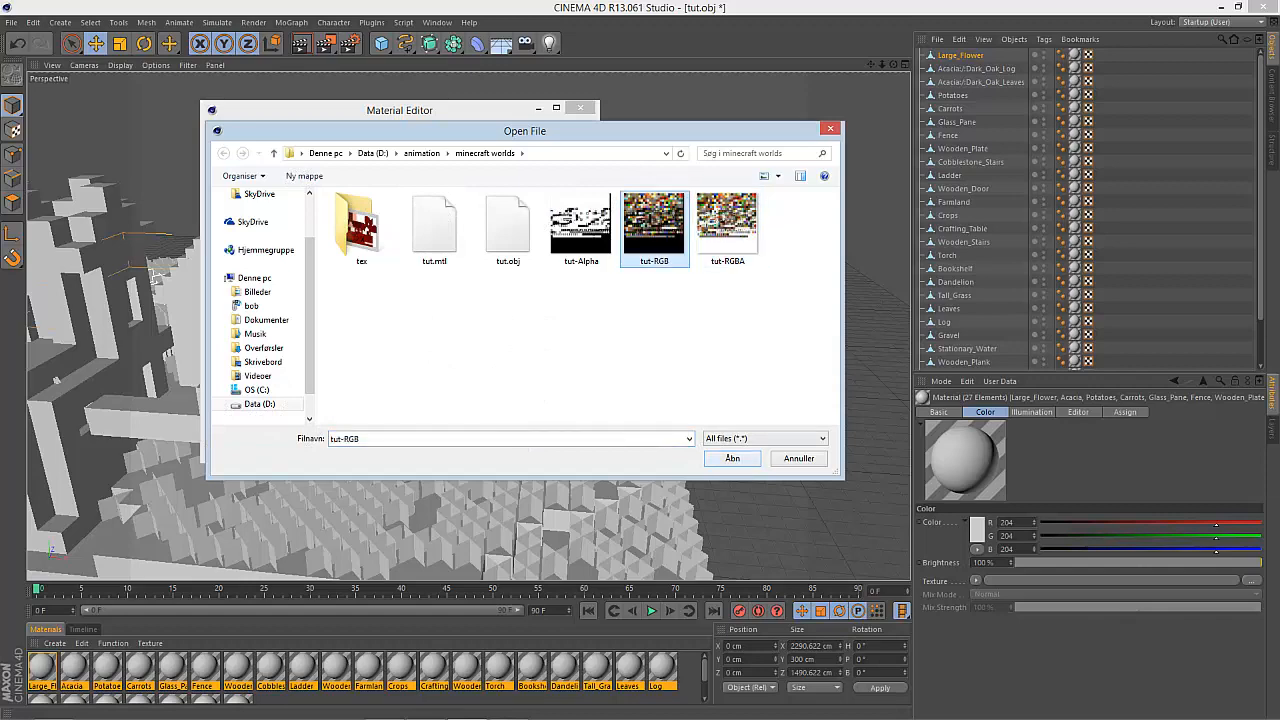
pyautogui.press('Return')
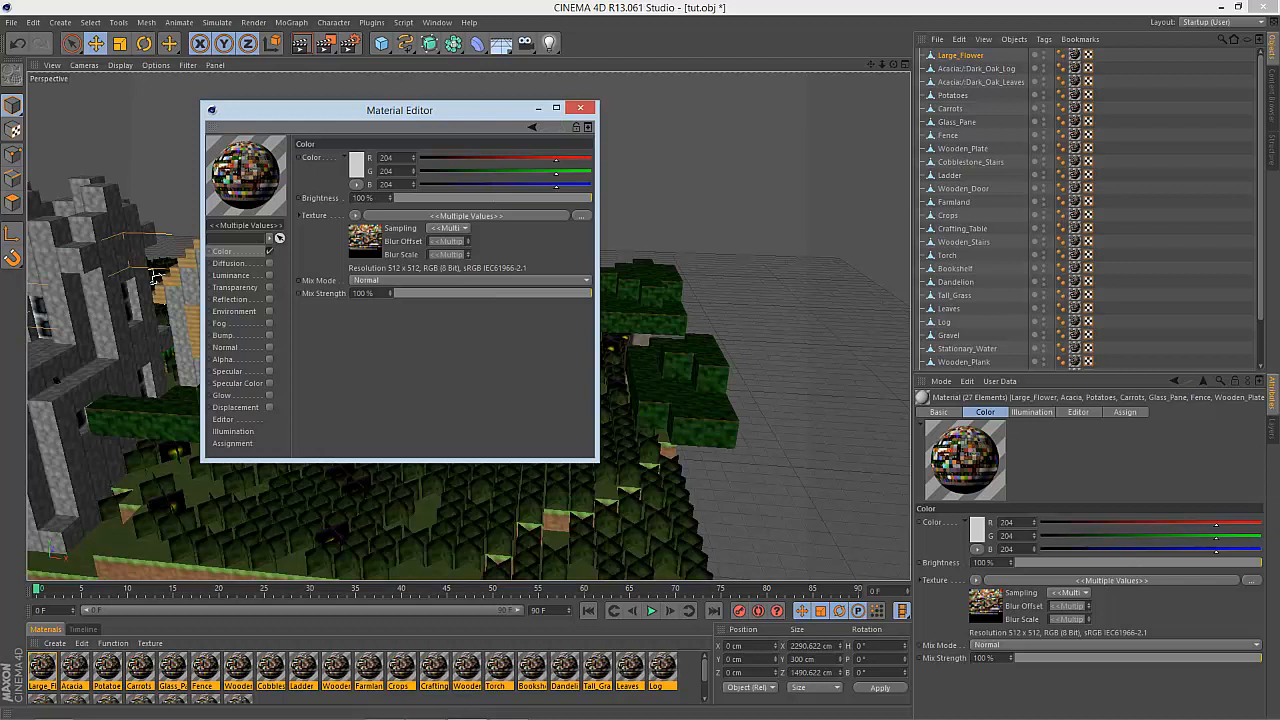
pyautogui.click(447, 228)
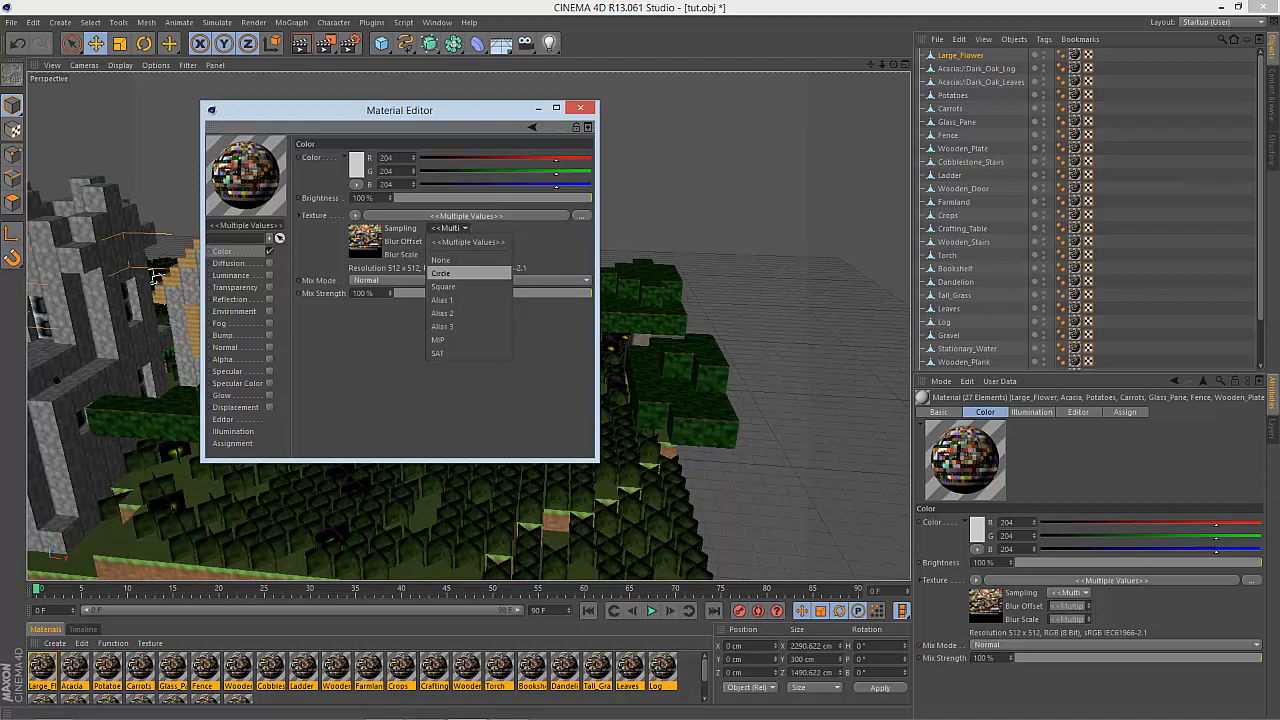
pyautogui.press('Return')
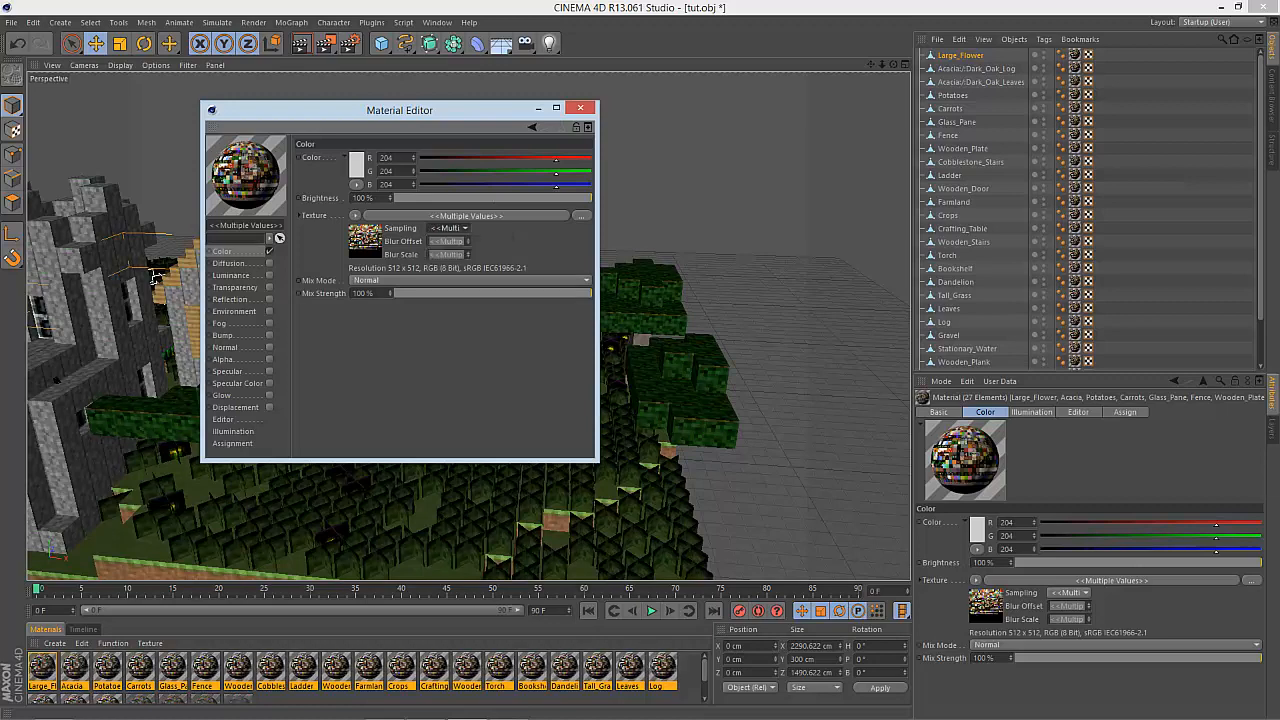
# Enable the Alpha channel on all selected materials with tut-RGBA as its texture, set the sampling to None, and close the Material Editor.
pyautogui.click(269, 359)
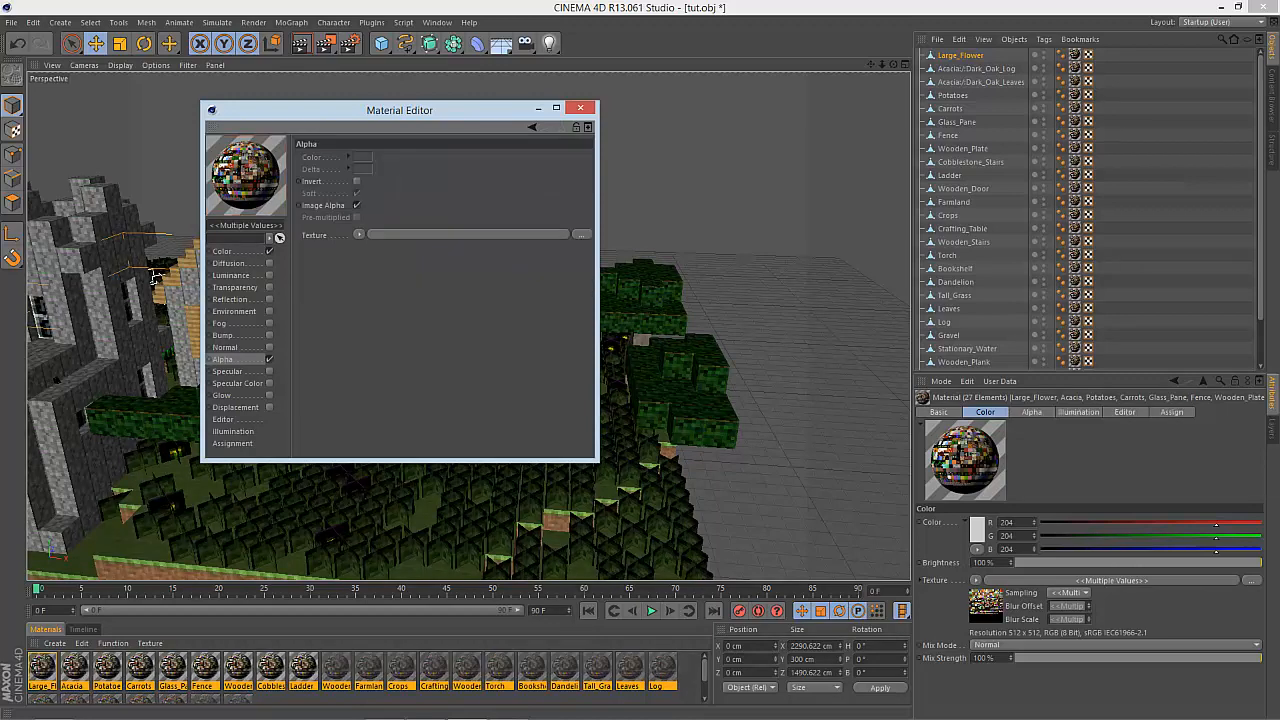
pyautogui.click(581, 234)
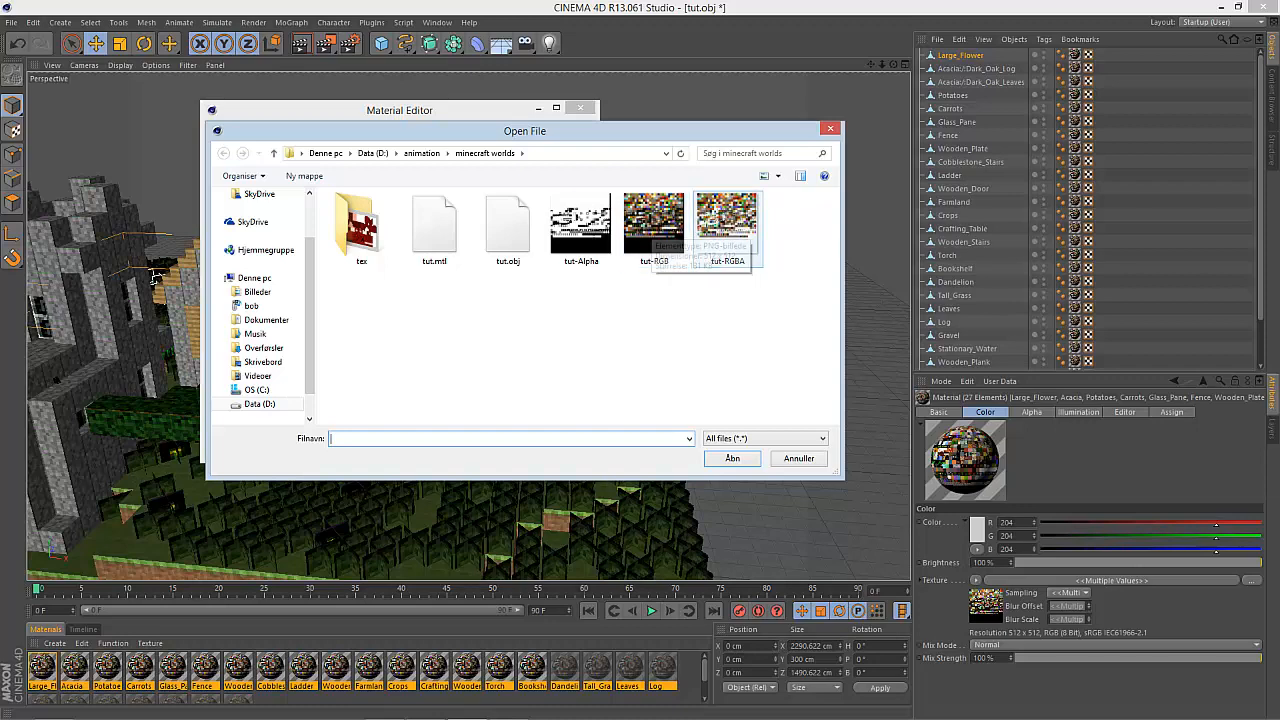
pyautogui.click(727, 228)
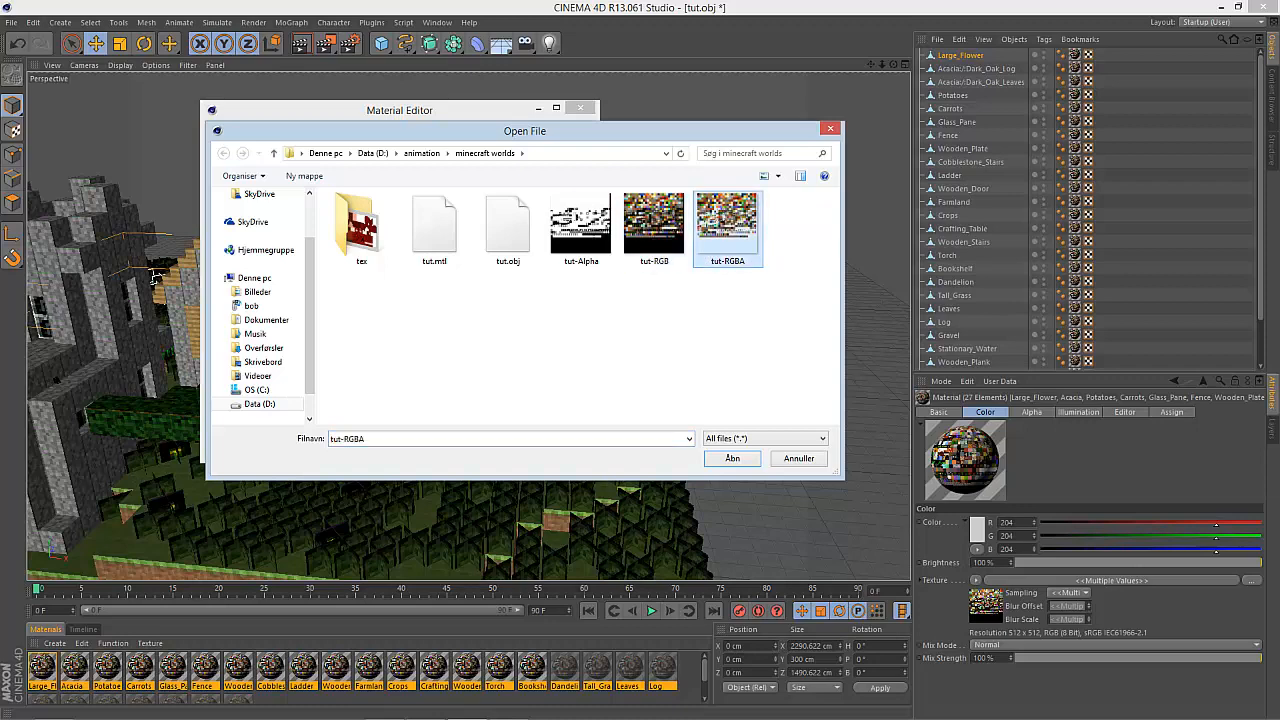
pyautogui.click(581, 228)
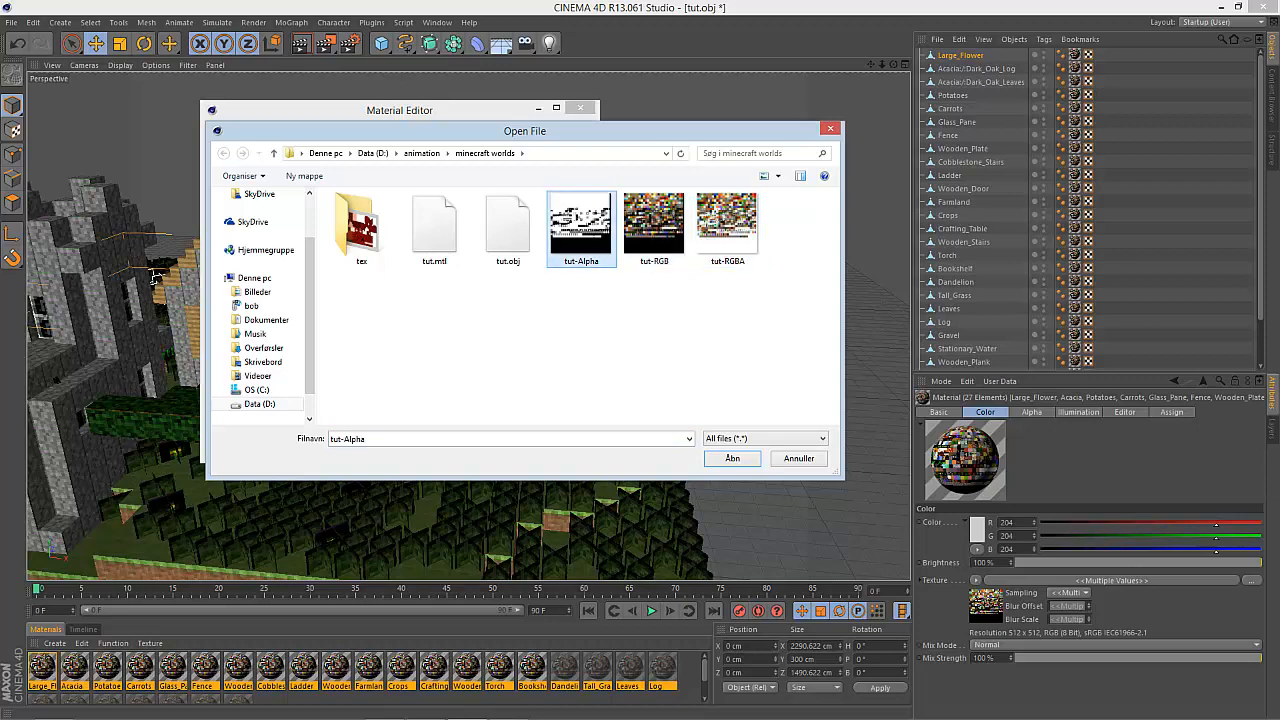
pyautogui.click(727, 228)
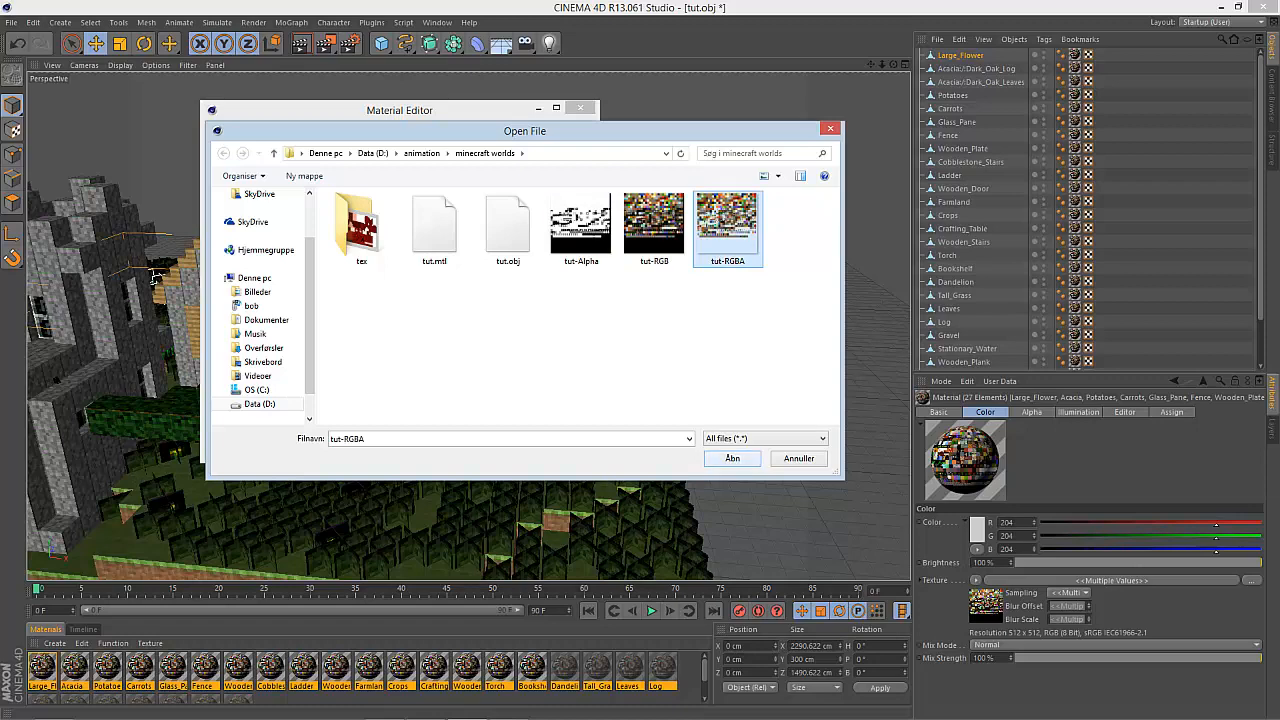
pyautogui.press('Return')
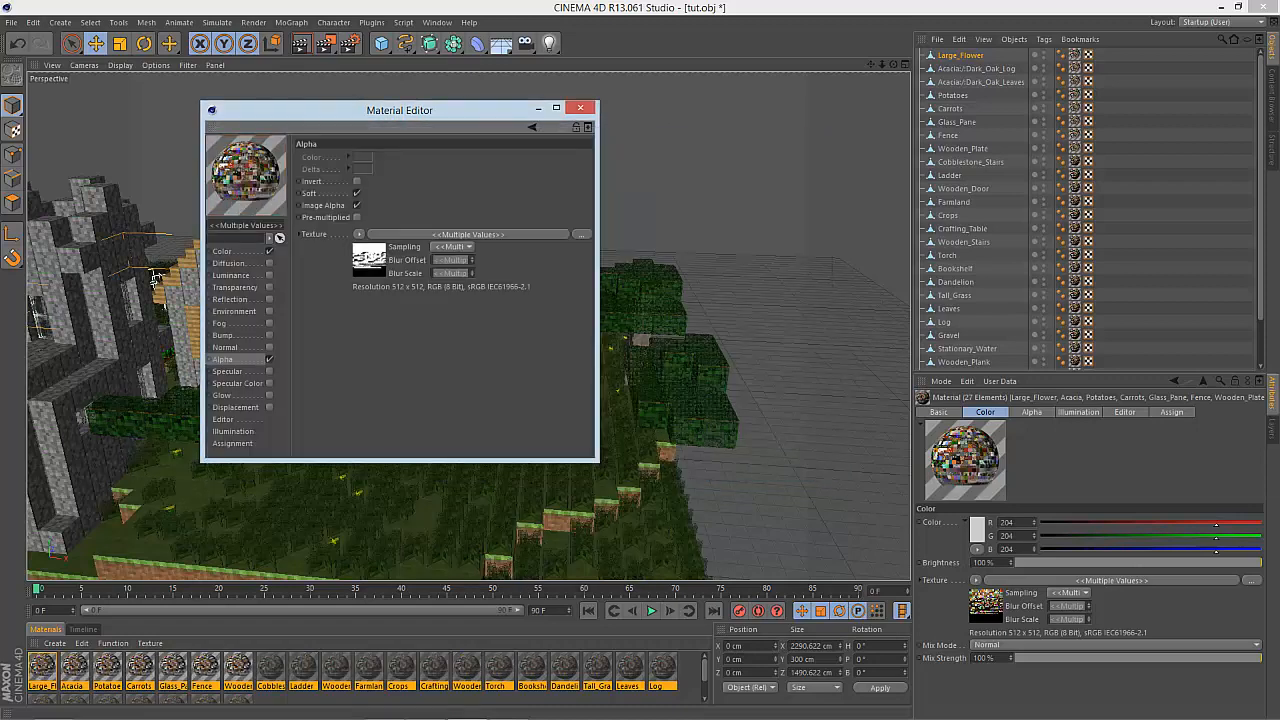
pyautogui.click(452, 246)
pyautogui.click(452, 279)
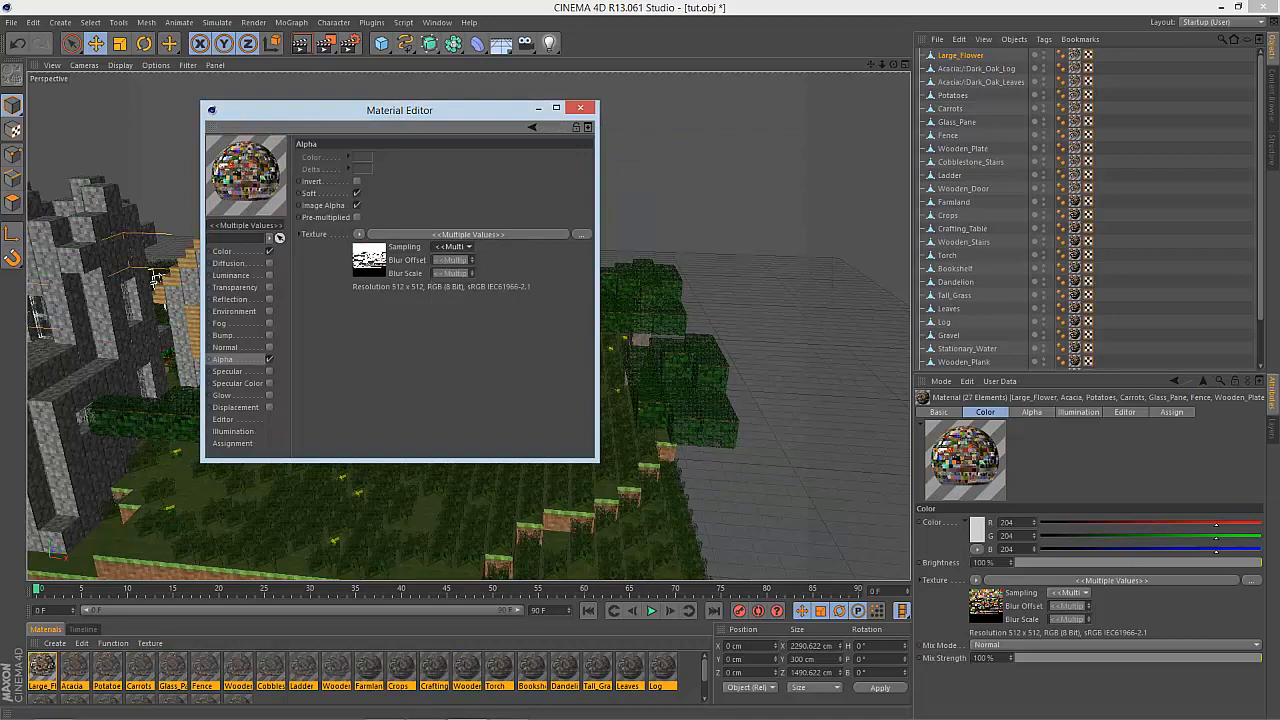
pyautogui.click(580, 107)
# Frame the textured houses at an angle from above and render the perspective view.
pyautogui.scroll(5, 362, 425)
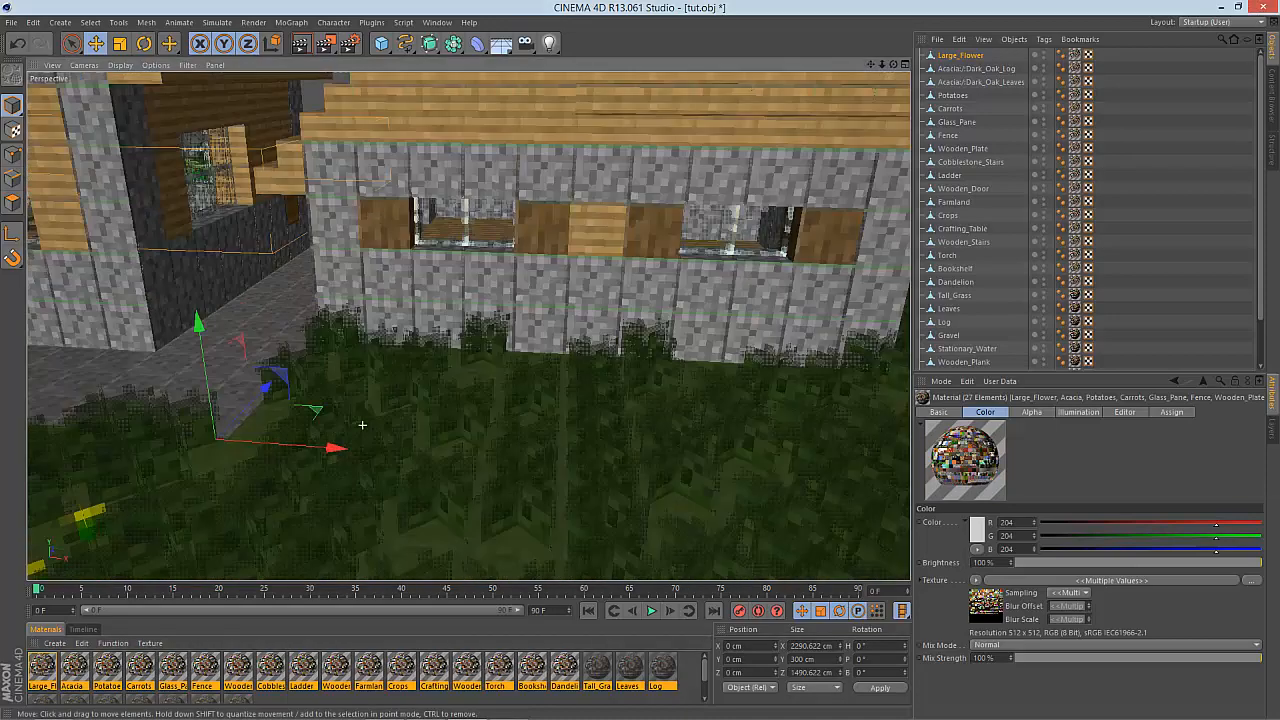
pyautogui.scroll(-4, 362, 425)
pyautogui.keyDown('alt'); pyautogui.moveTo(362, 425); pyautogui.dragTo(381, 411); pyautogui.keyUp('alt')
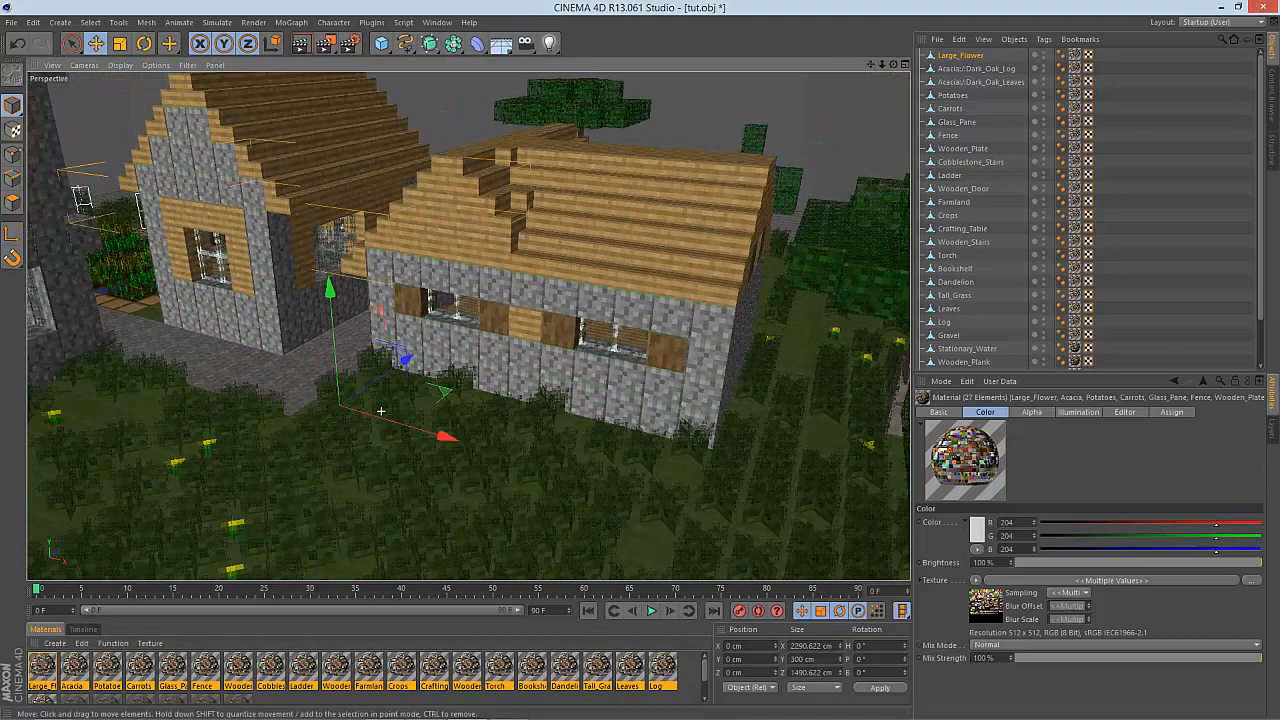
pyautogui.click(300, 43)
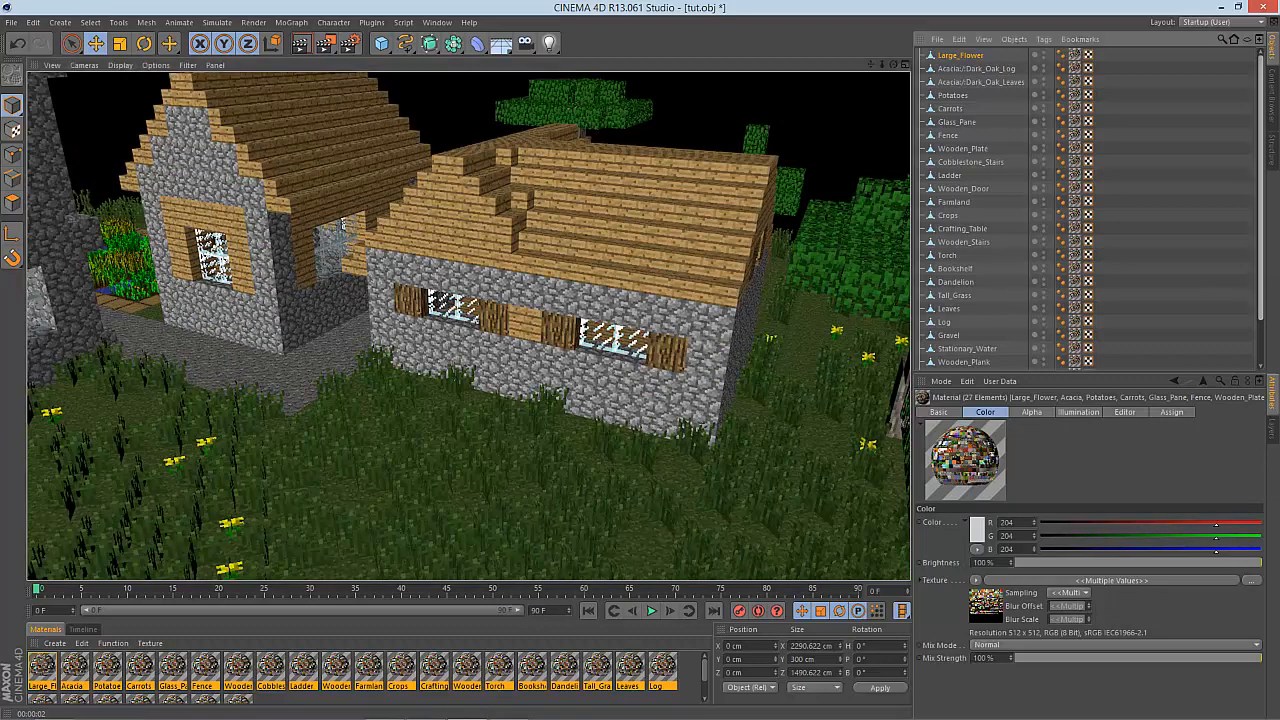
# Group all the village objects from Large_Flower down to Stone under one null named map.
pyautogui.moveTo(1260, 190); pyautogui.dragTo(1260, 238)
pyautogui.click(948, 363)
pyautogui.scroll(2, 960, 210)
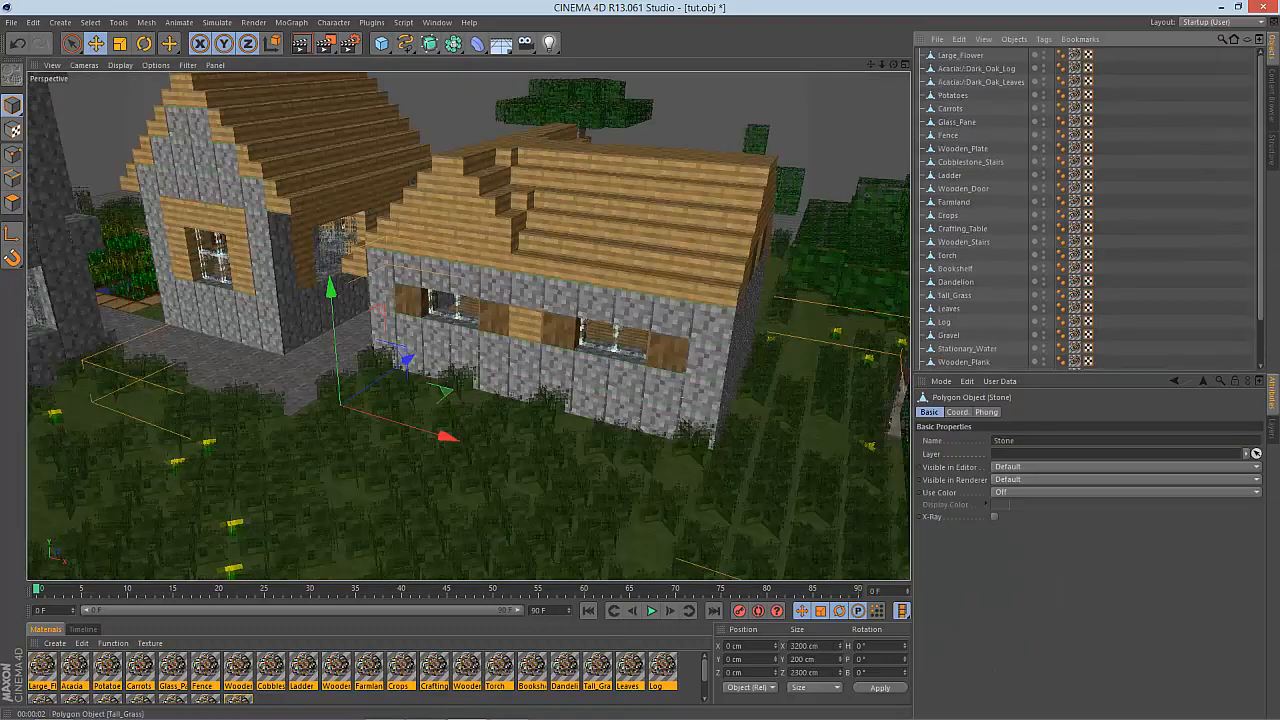
pyautogui.keyDown('shift'); pyautogui.click(960, 55); pyautogui.keyUp('shift')
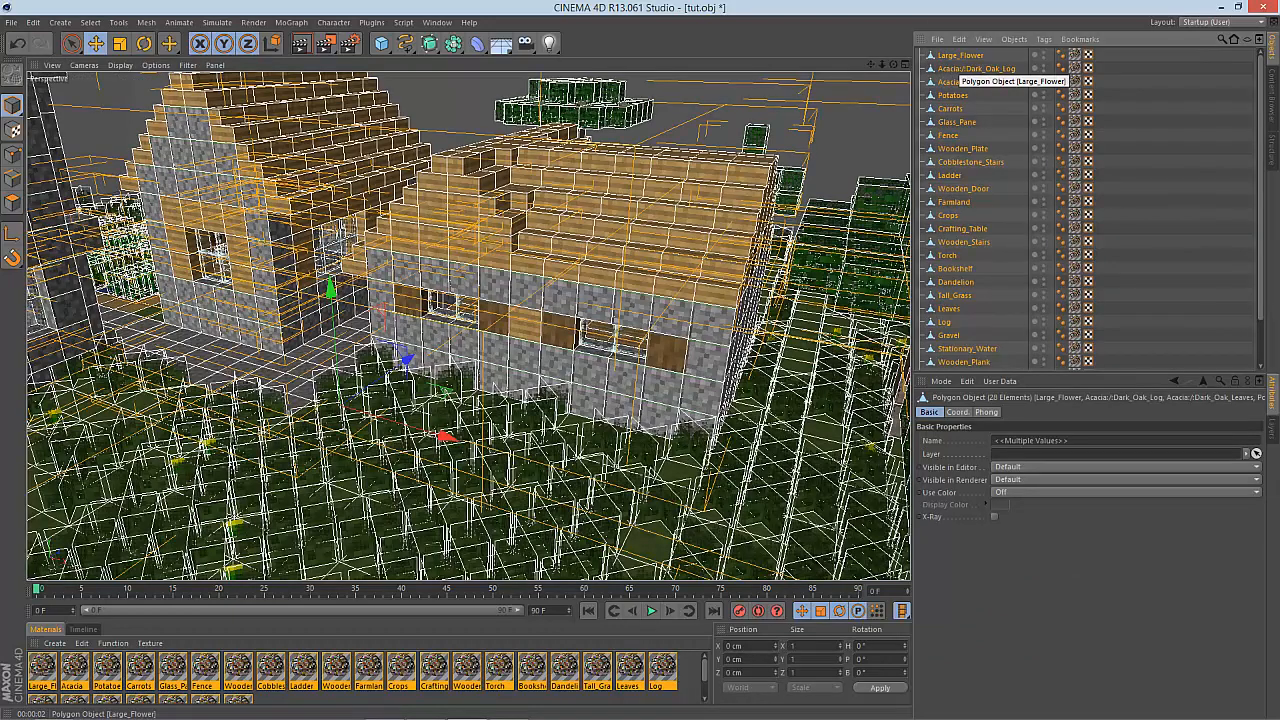
pyautogui.hotkey('alt', 'g')
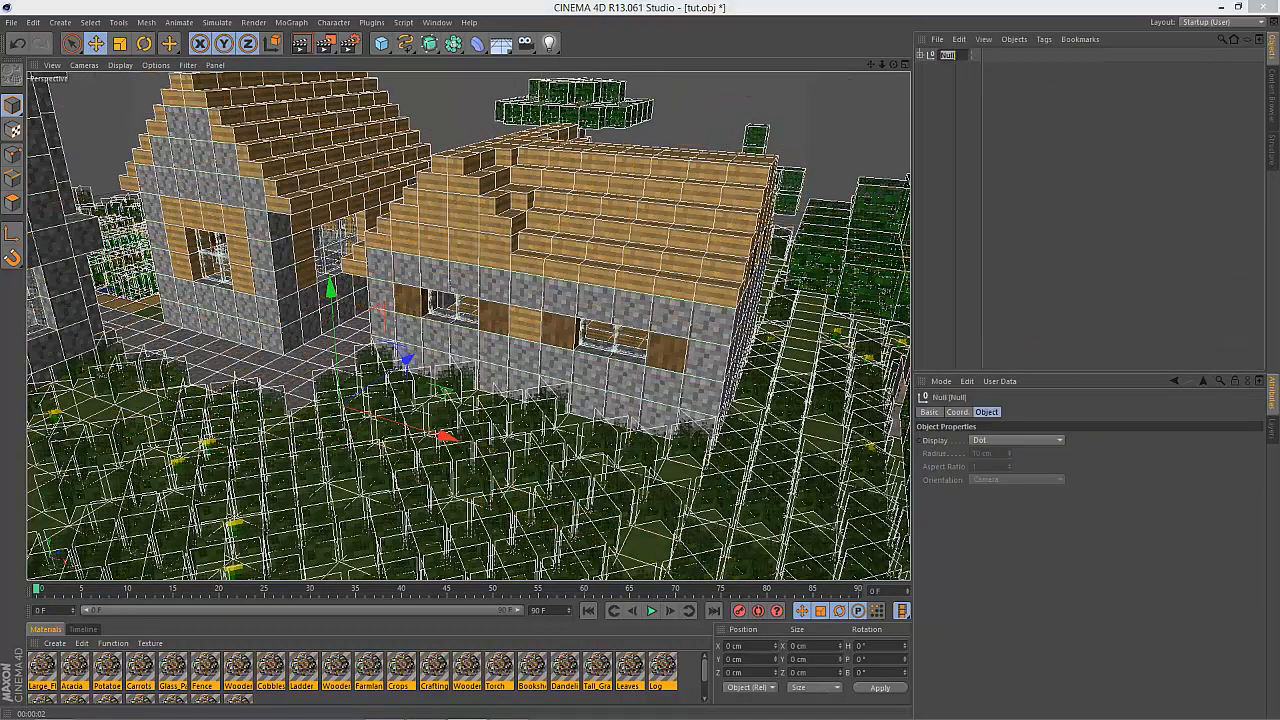
pyautogui.write('map')
pyautogui.press('Return')
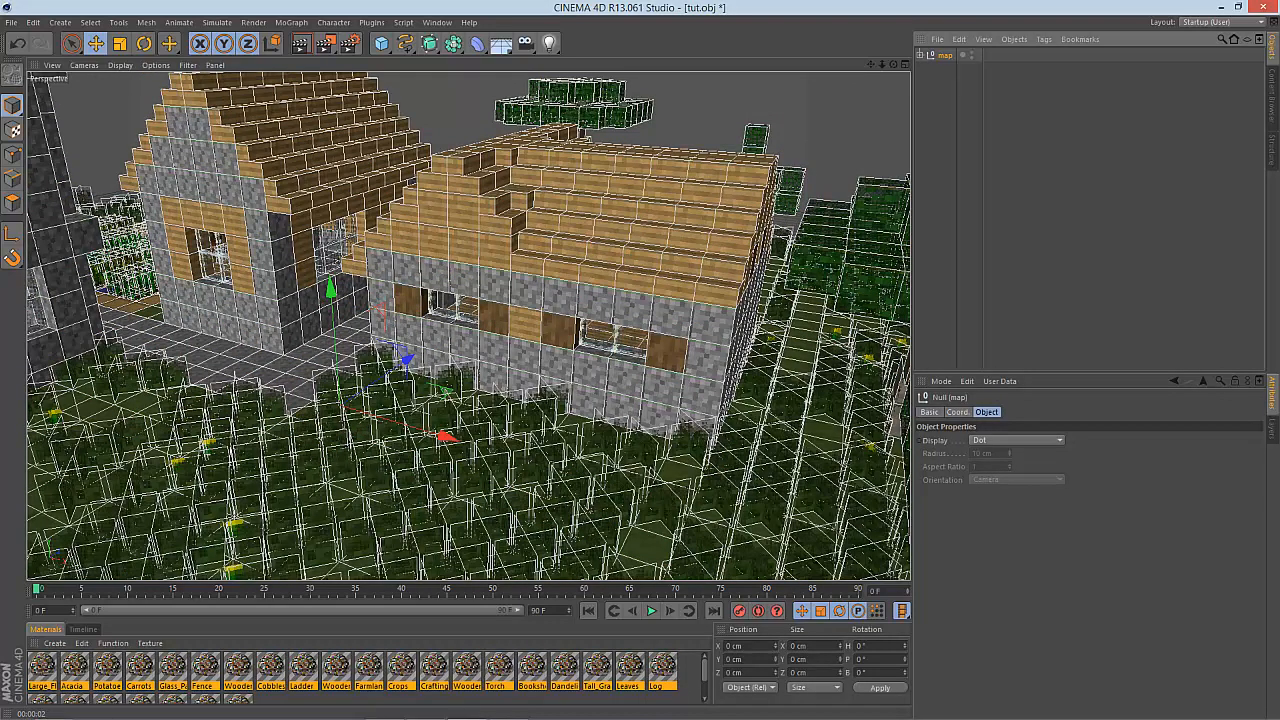
pyautogui.hotkey('shift', 'F8')
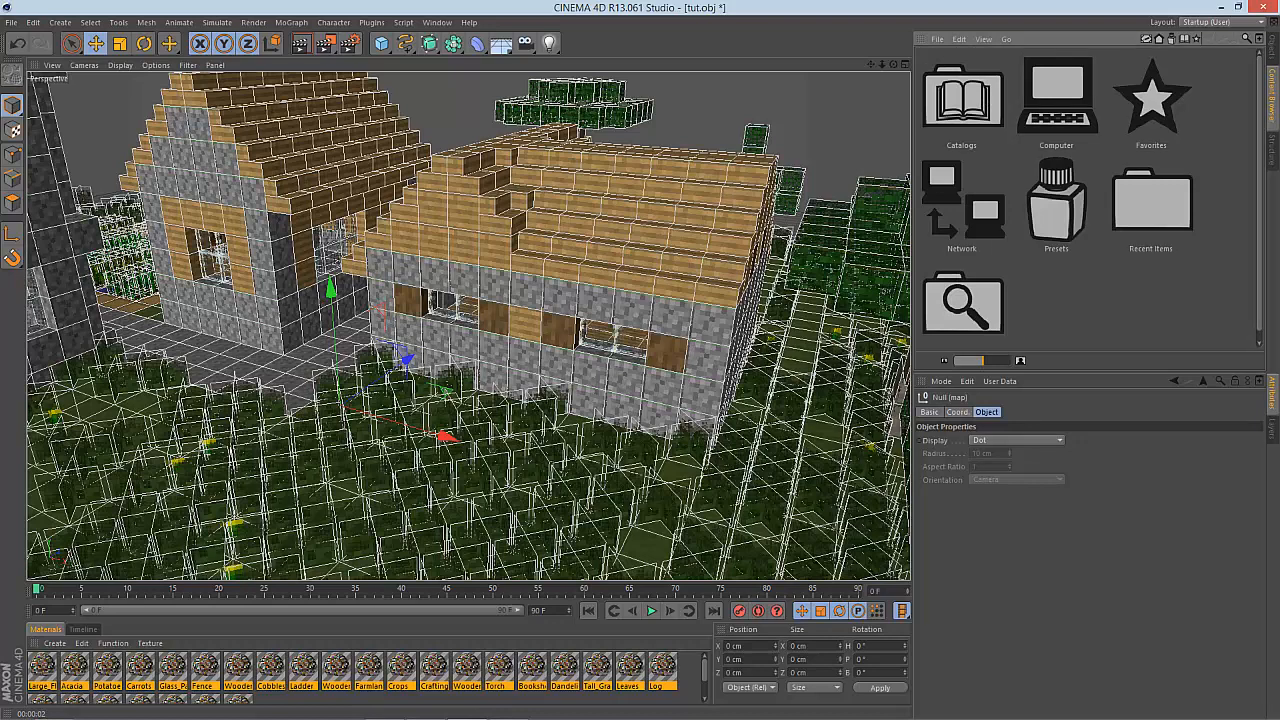
pyautogui.hotkey('shift', 'F1')
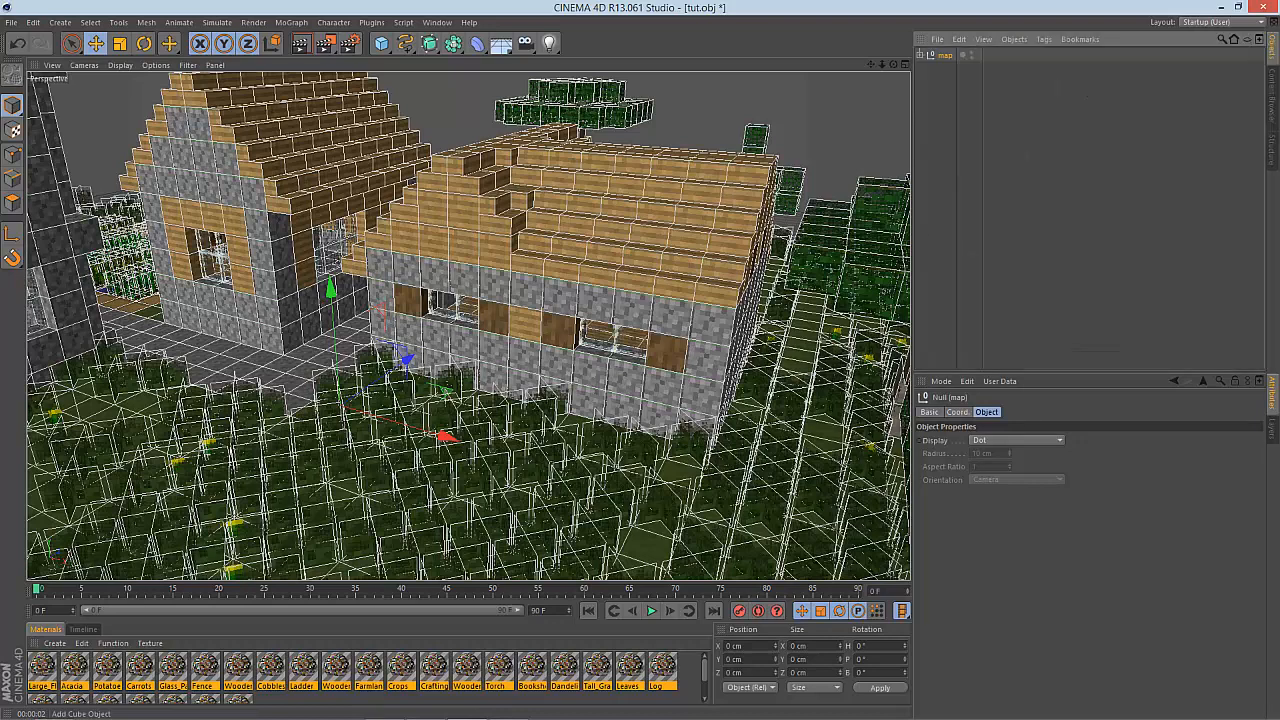
# Add an infinite light and raise it to a height of about 384 cm.
pyautogui.click(548, 43)
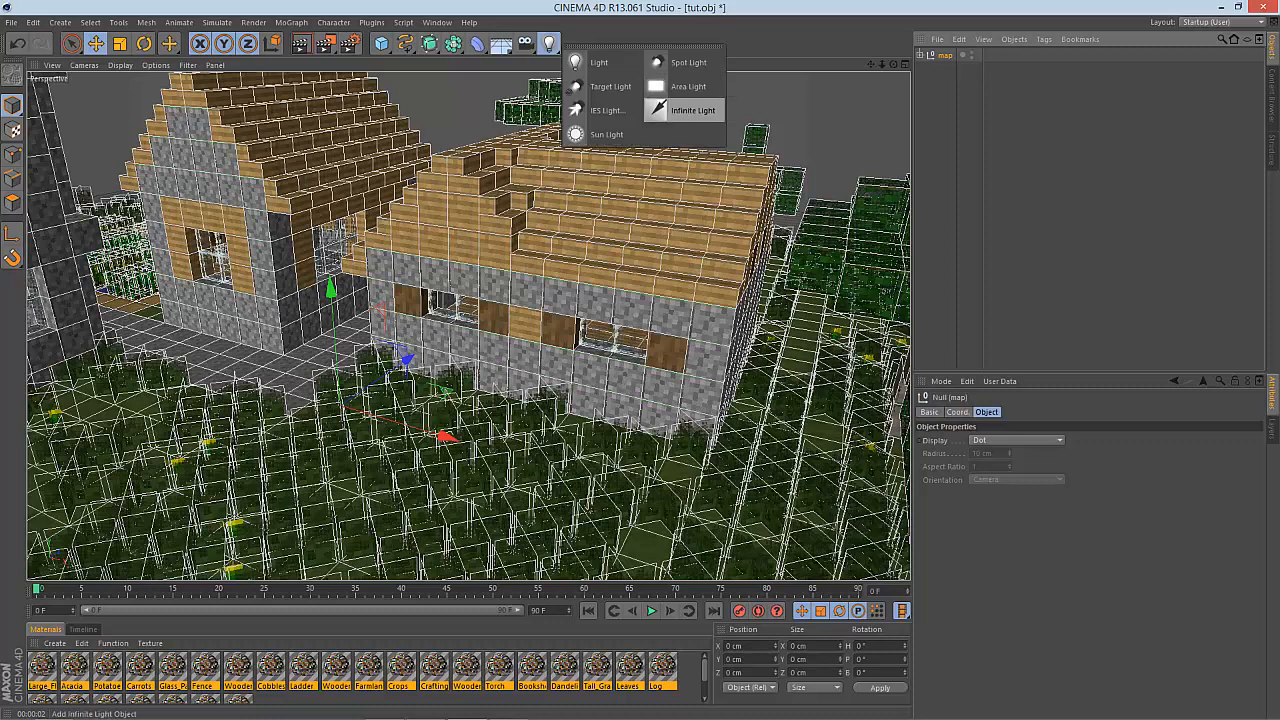
pyautogui.click(690, 110)
pyautogui.moveTo(330, 300); pyautogui.dragTo(330, 220)
# Rotate the infinite light to a heading of about -28.6°, a pitch of about -24.1° and a bank of about 12.4°.
pyautogui.press('r')
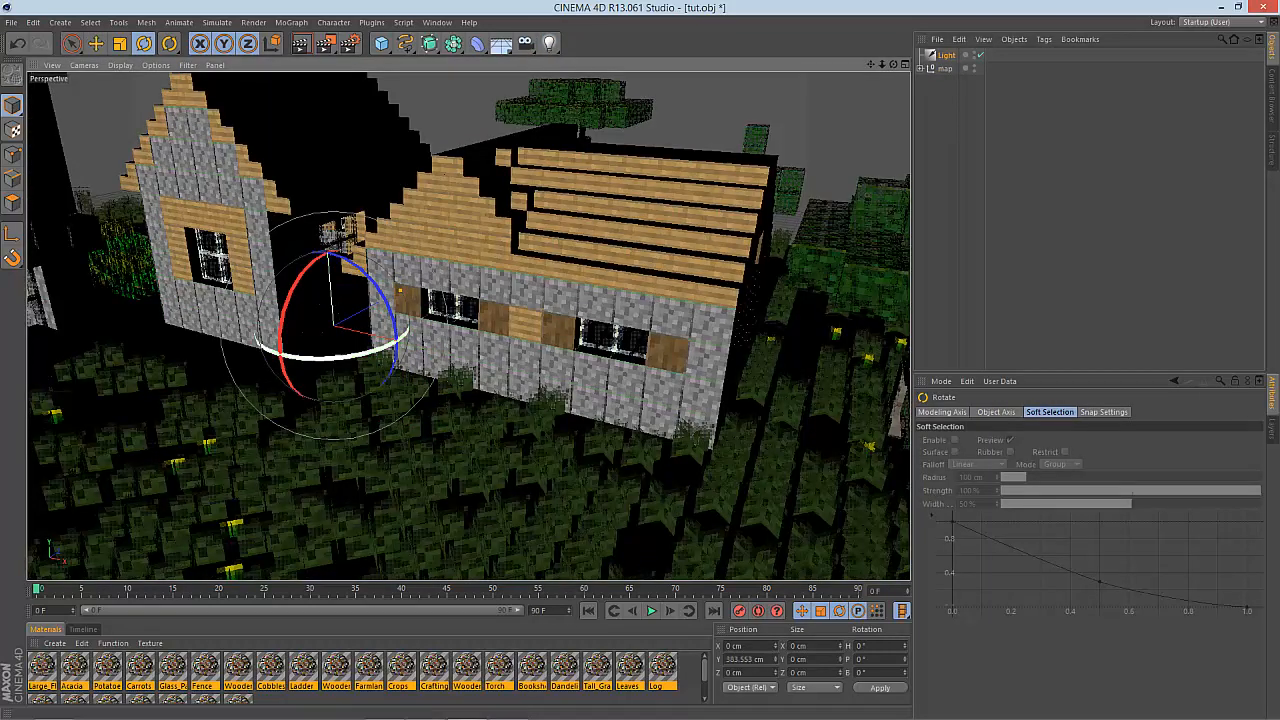
pyautogui.moveTo(404, 336); pyautogui.dragTo(362, 356)
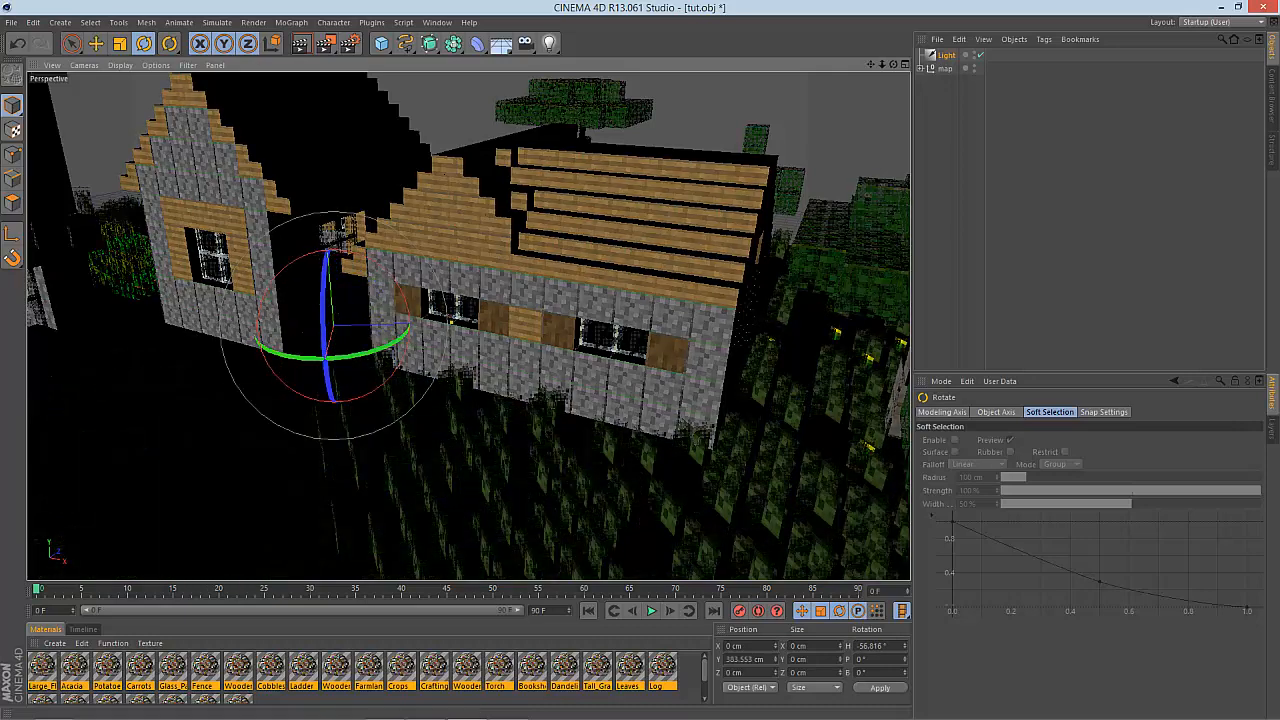
pyautogui.moveTo(322, 254); pyautogui.dragTo(361, 259)
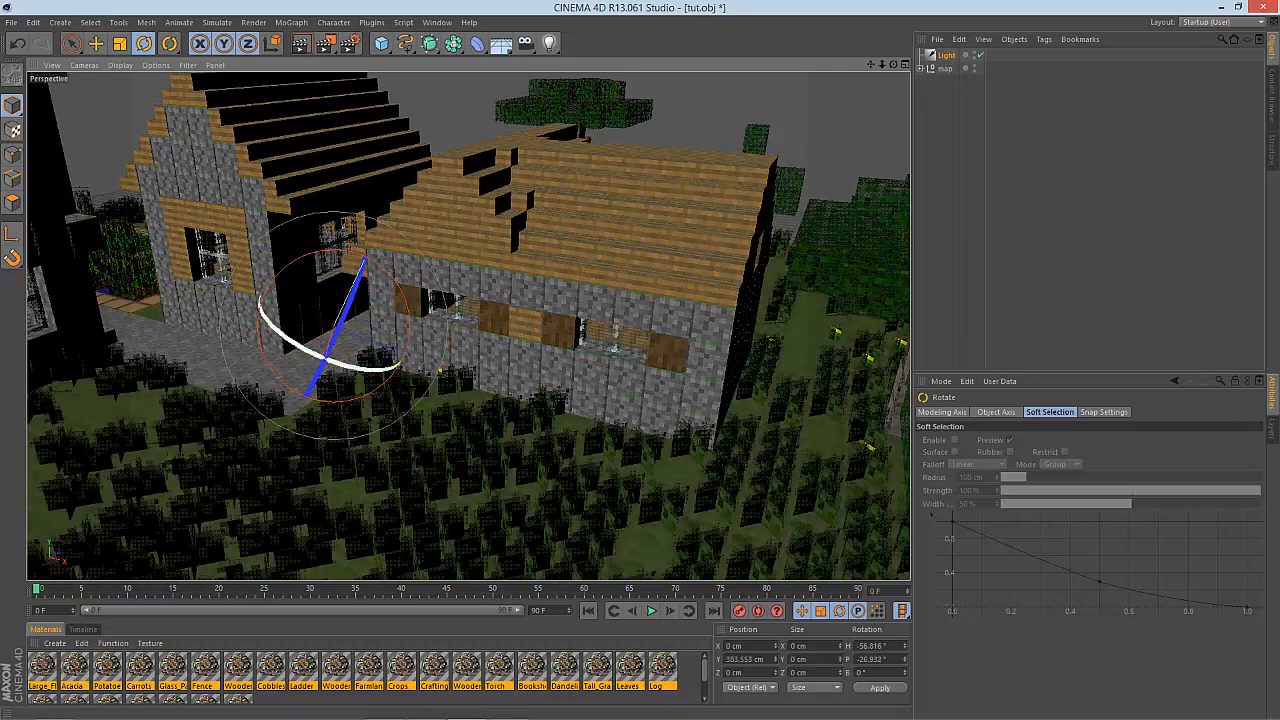
pyautogui.moveTo(295, 343); pyautogui.dragTo(333, 360)
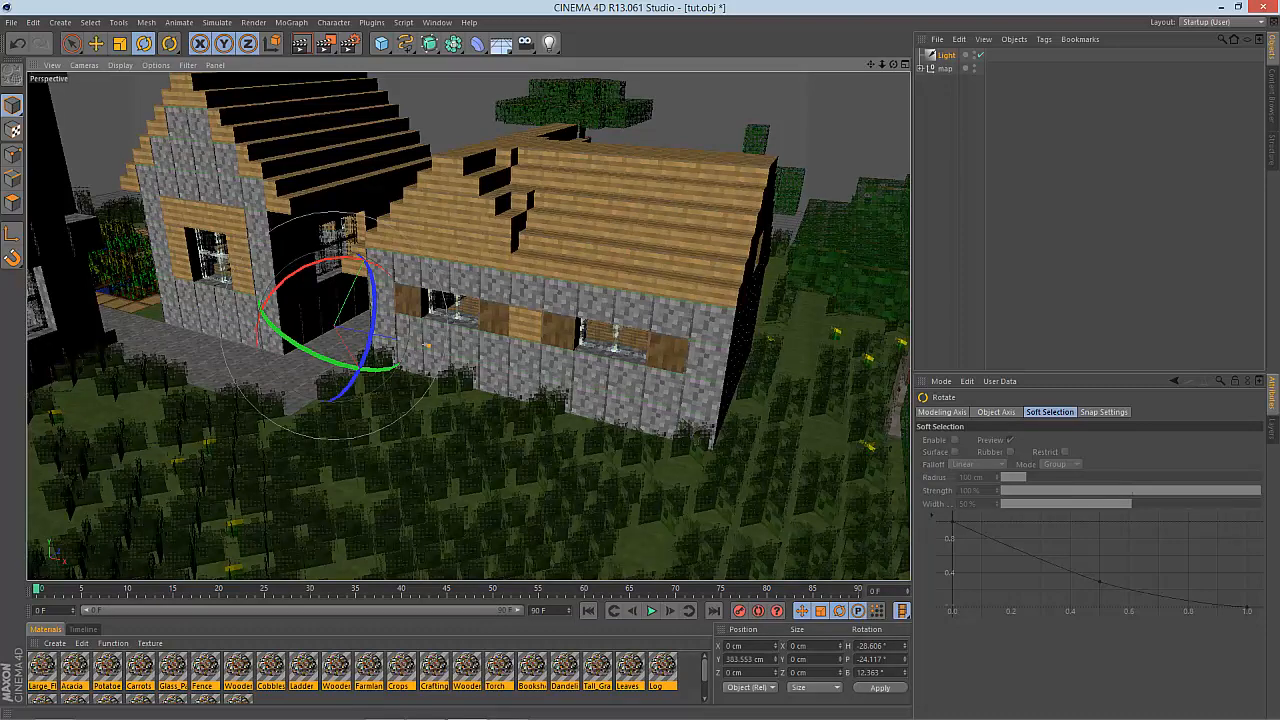
# Set the infinite light's color to a warm orange with hue 17° and RGB 255, 150, 109.
pyautogui.click(945, 55)
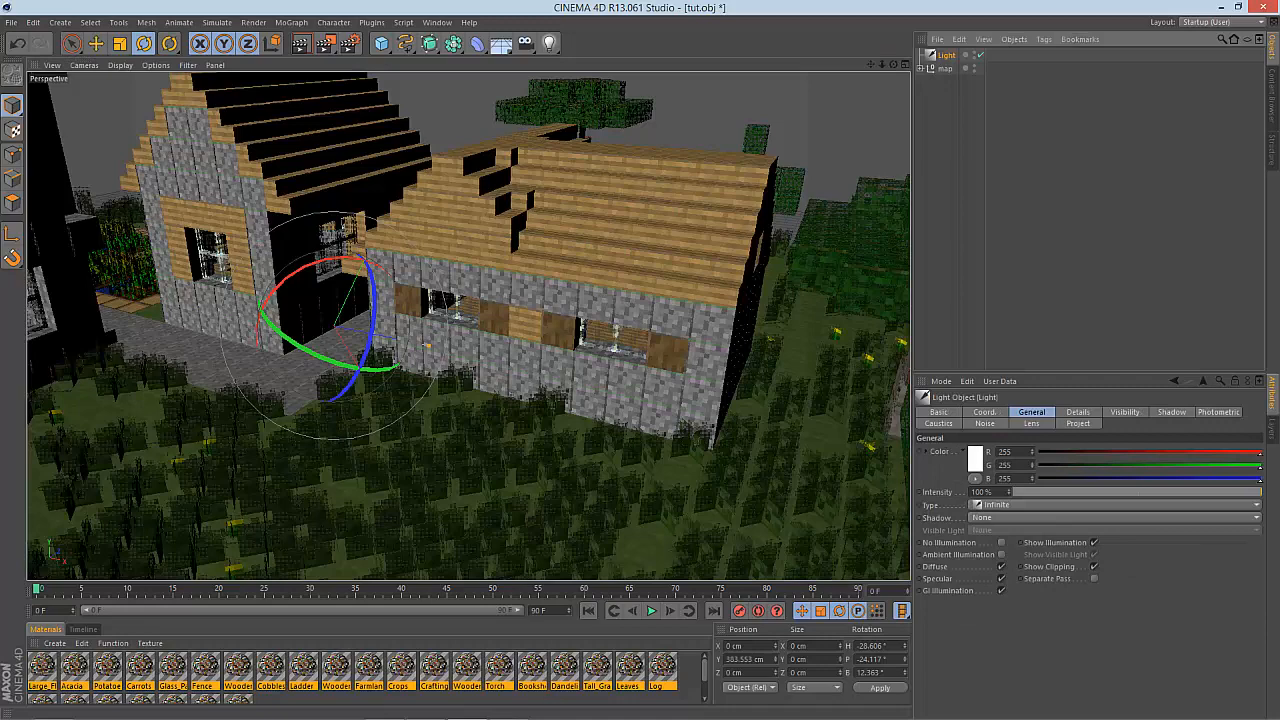
pyautogui.click(975, 456)
pyautogui.write('21')
pyautogui.press('Return')
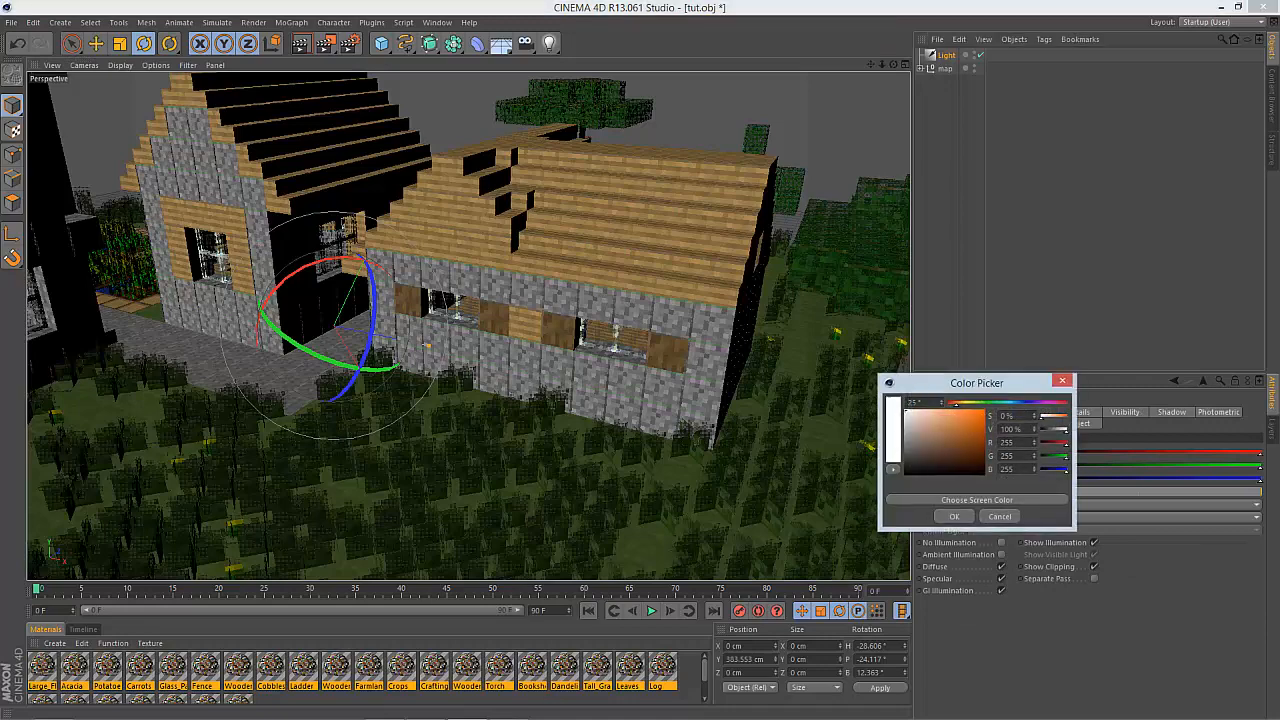
pyautogui.moveTo(955, 403); pyautogui.dragTo(953, 403)
pyautogui.click(951, 407)
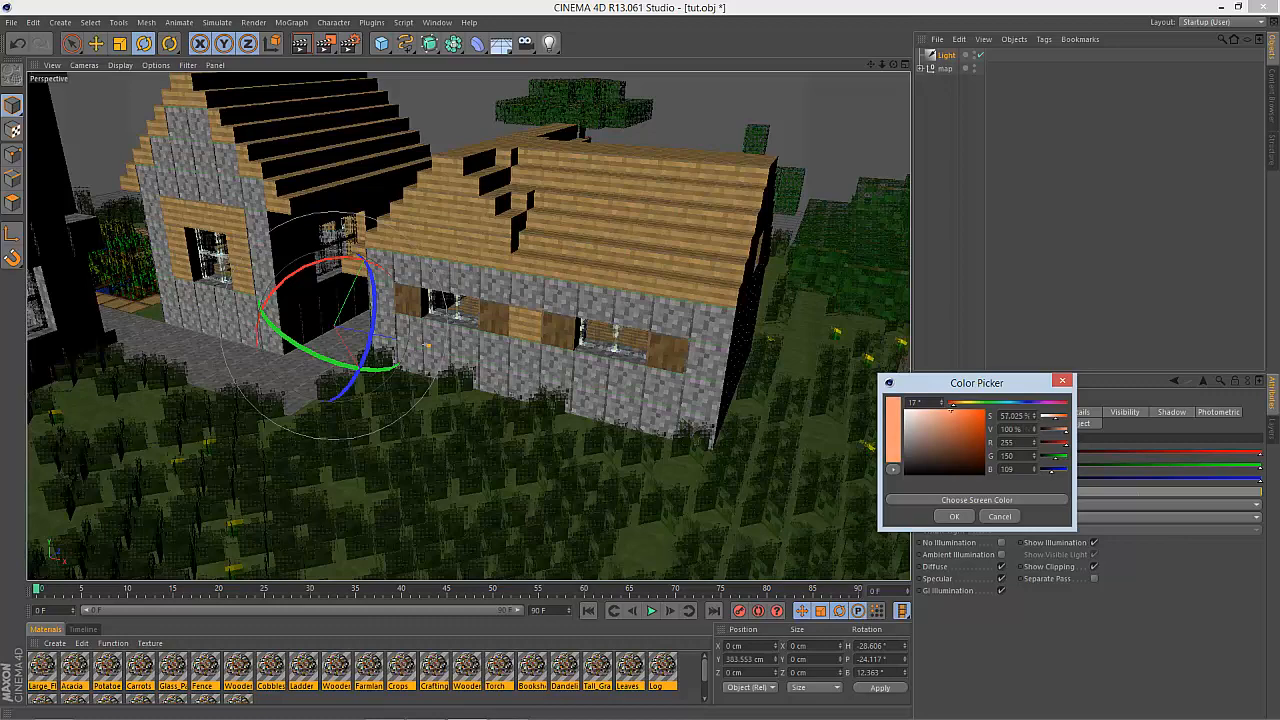
pyautogui.press('Return')
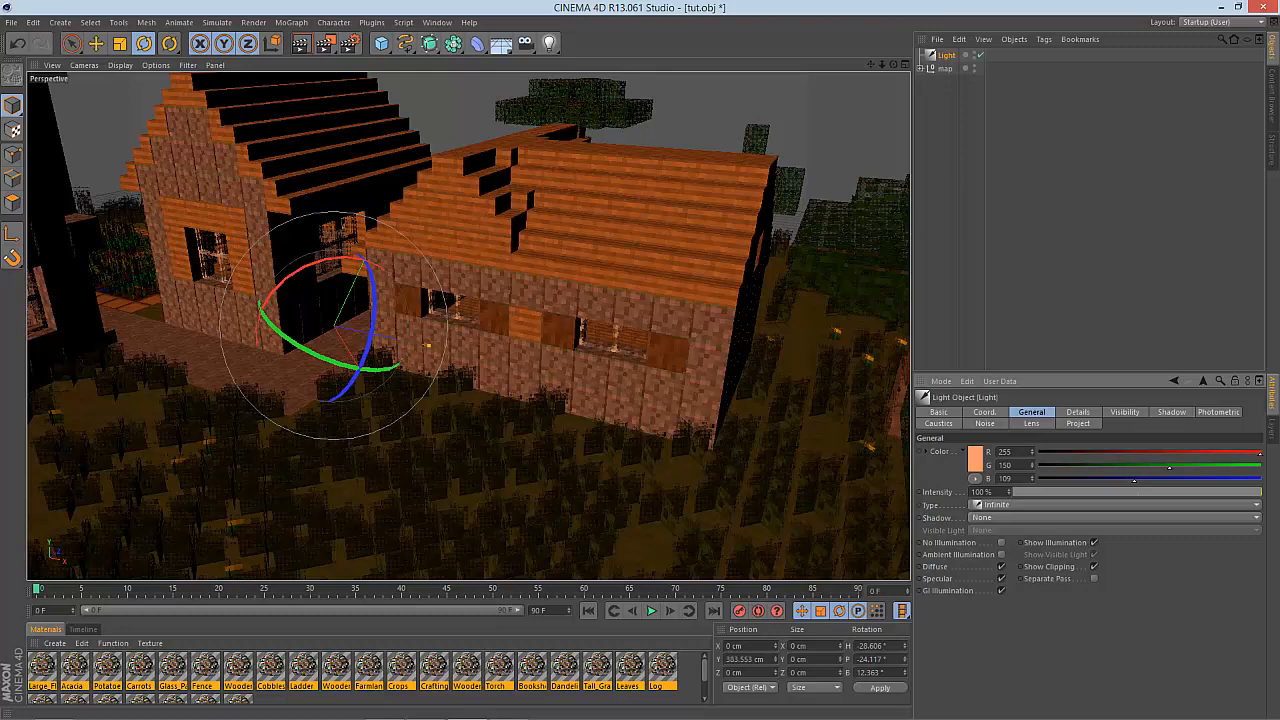
# Set the infinite light's shadow type to Raytraced (Hard) and render the current view.
pyautogui.click(1010, 517)
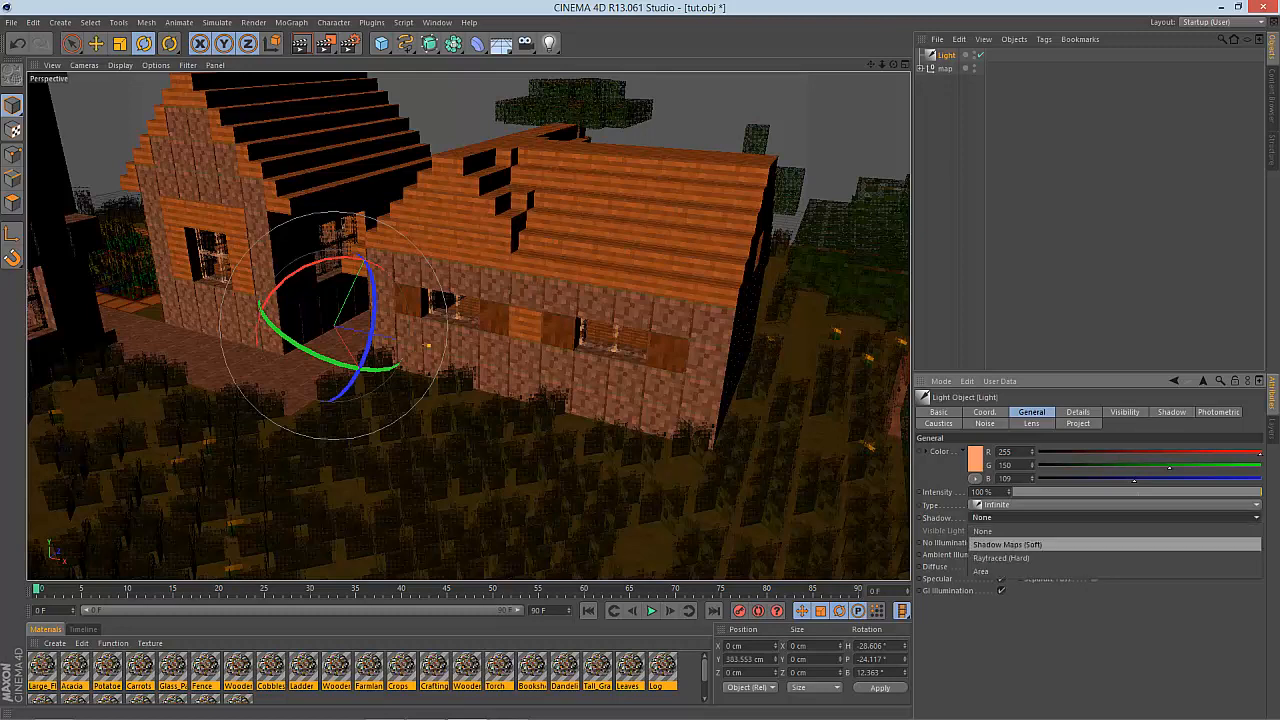
pyautogui.click(1001, 557)
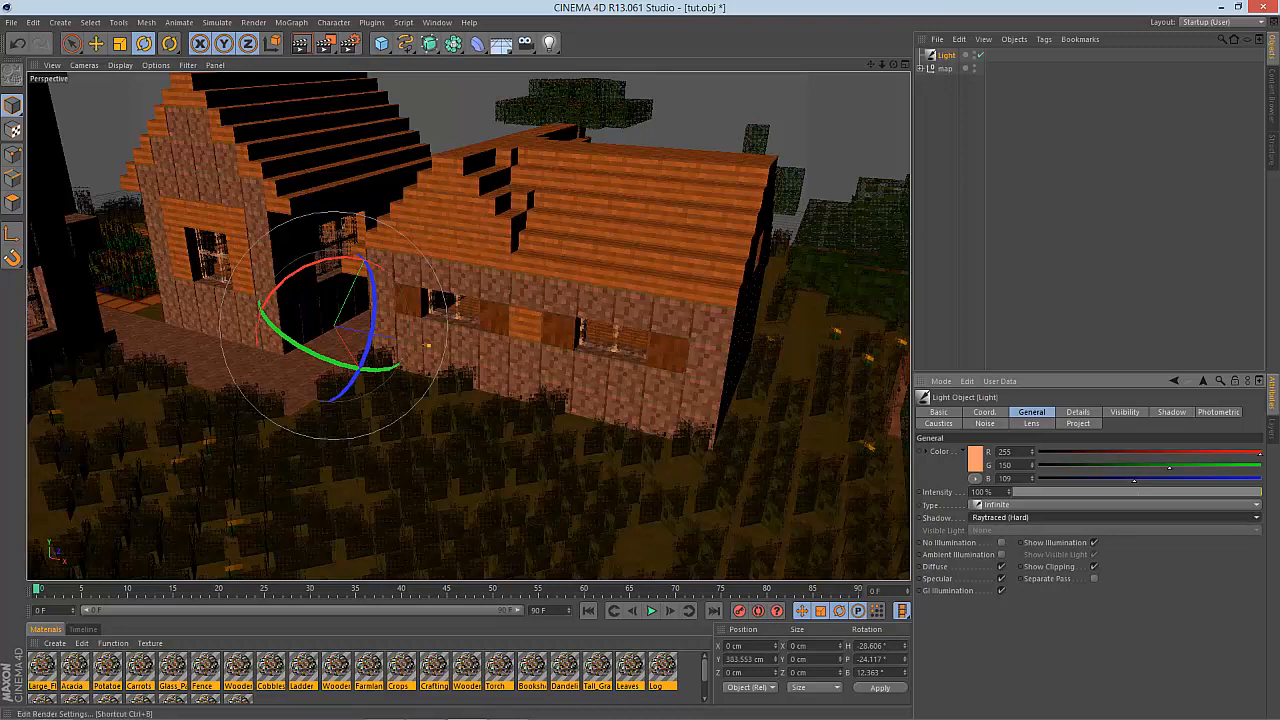
pyautogui.hotkey('ctrl', 'r')
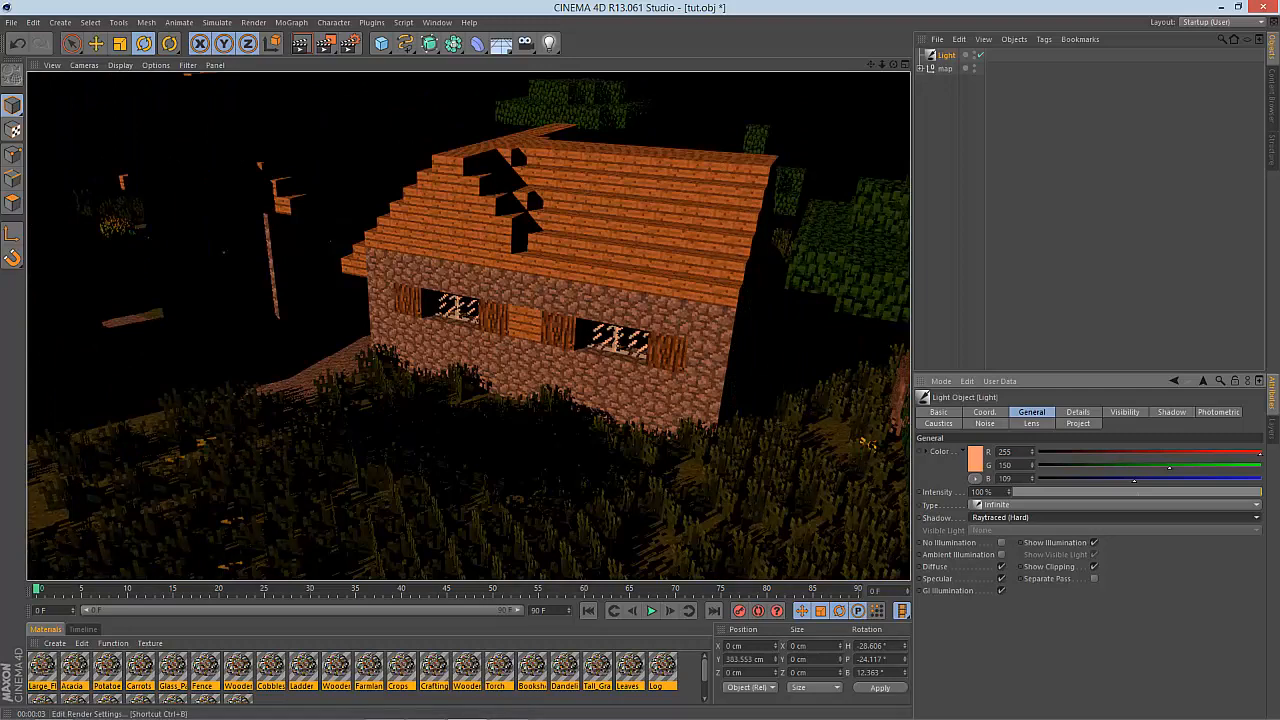
# Set the render output file to tut in D:\animation\renderings and its format to JPEG.
pyautogui.click(349, 43)
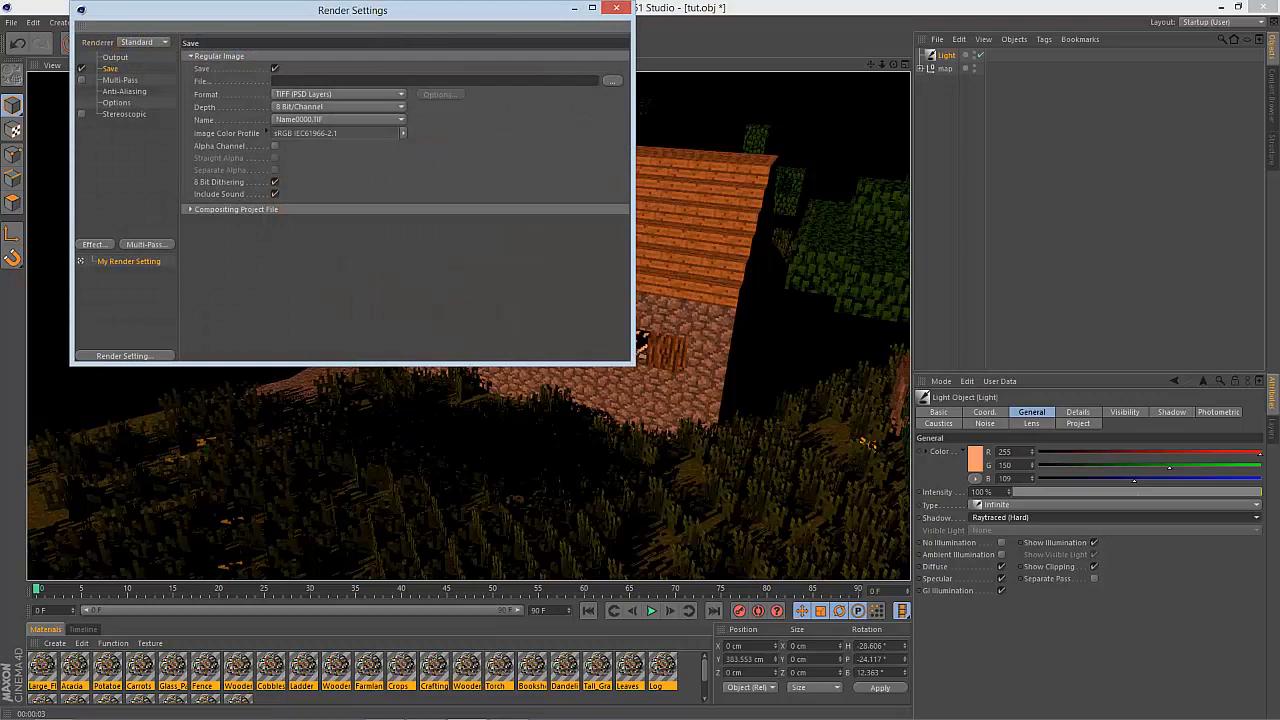
pyautogui.click(612, 80)
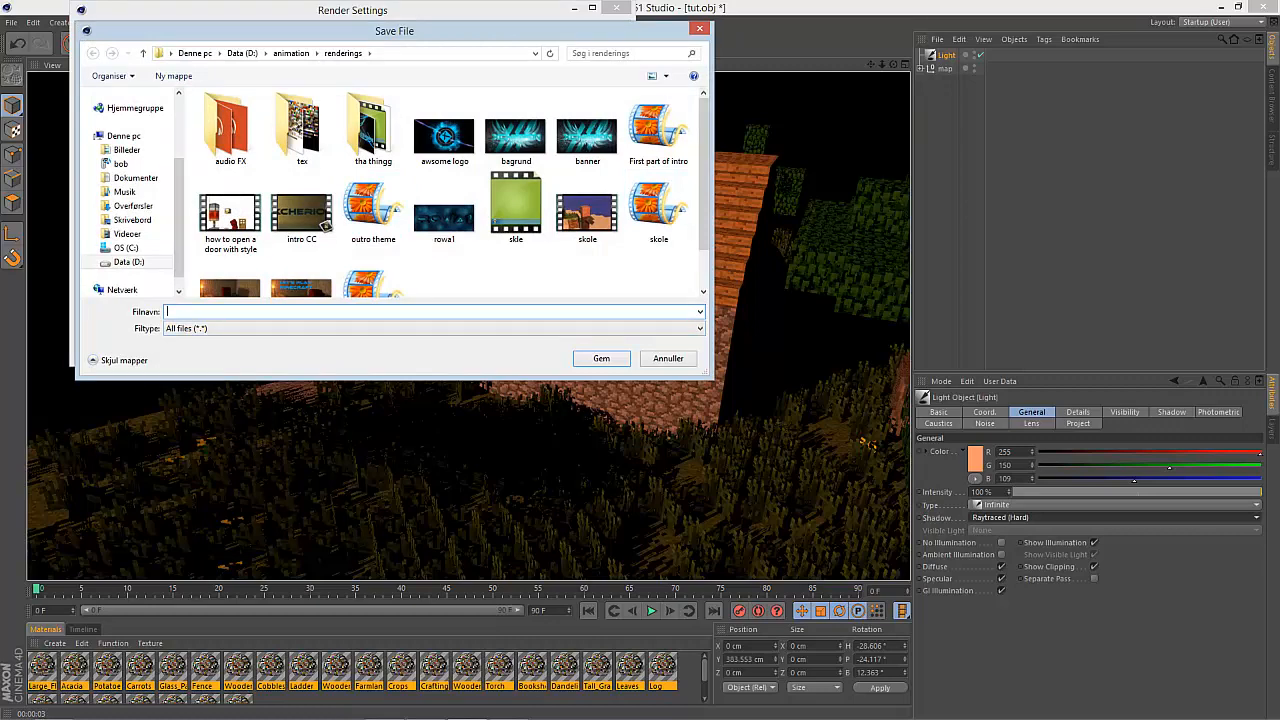
pyautogui.write('tut')
pyautogui.press('Return')
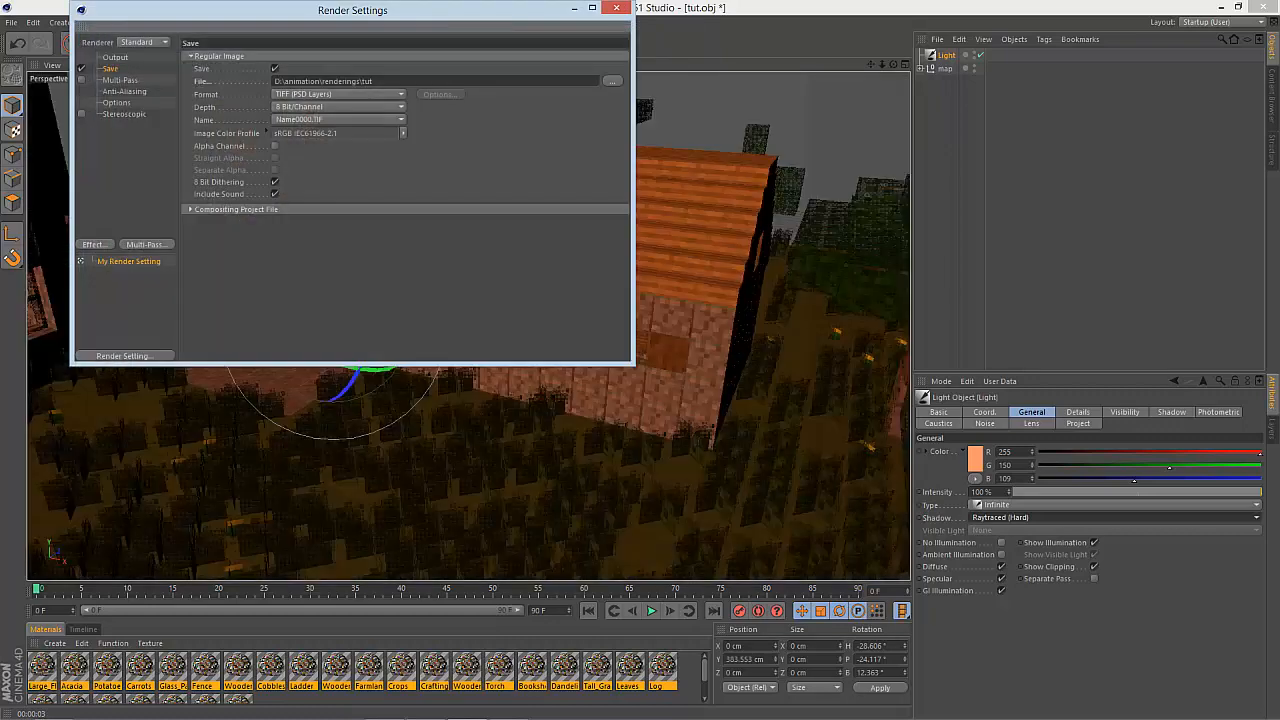
pyautogui.click(338, 94)
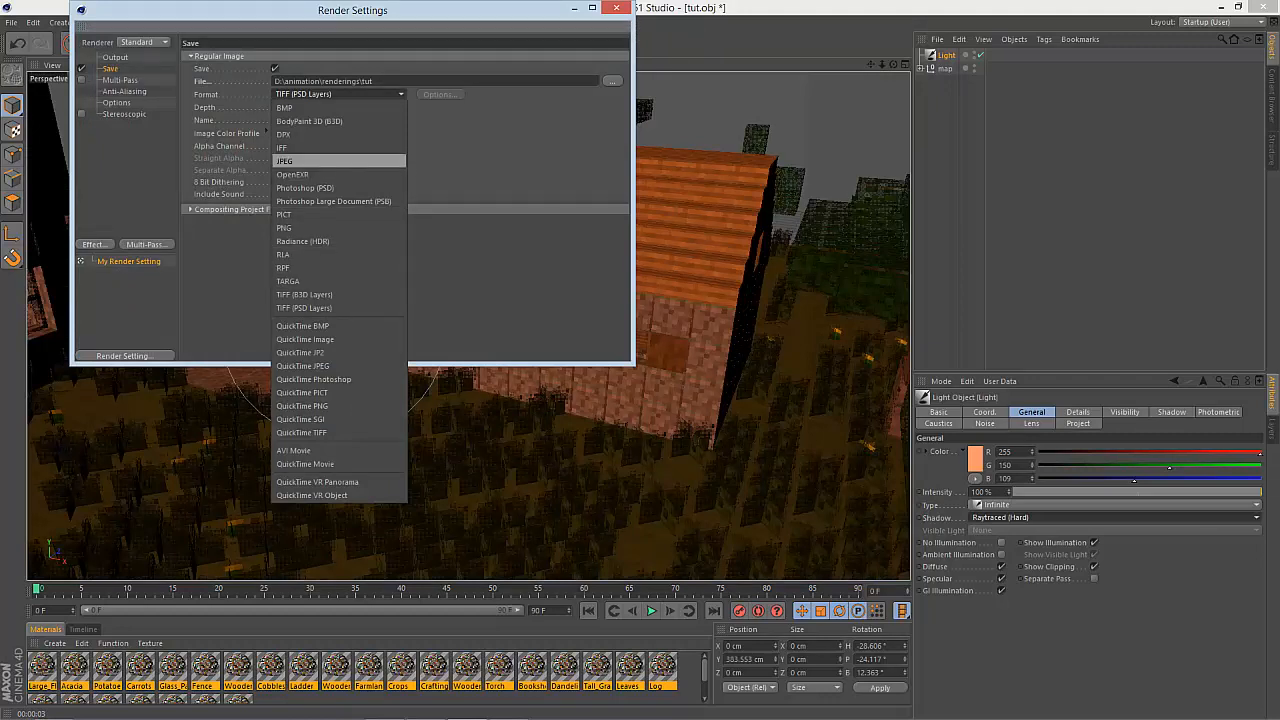
pyautogui.click(300, 161)
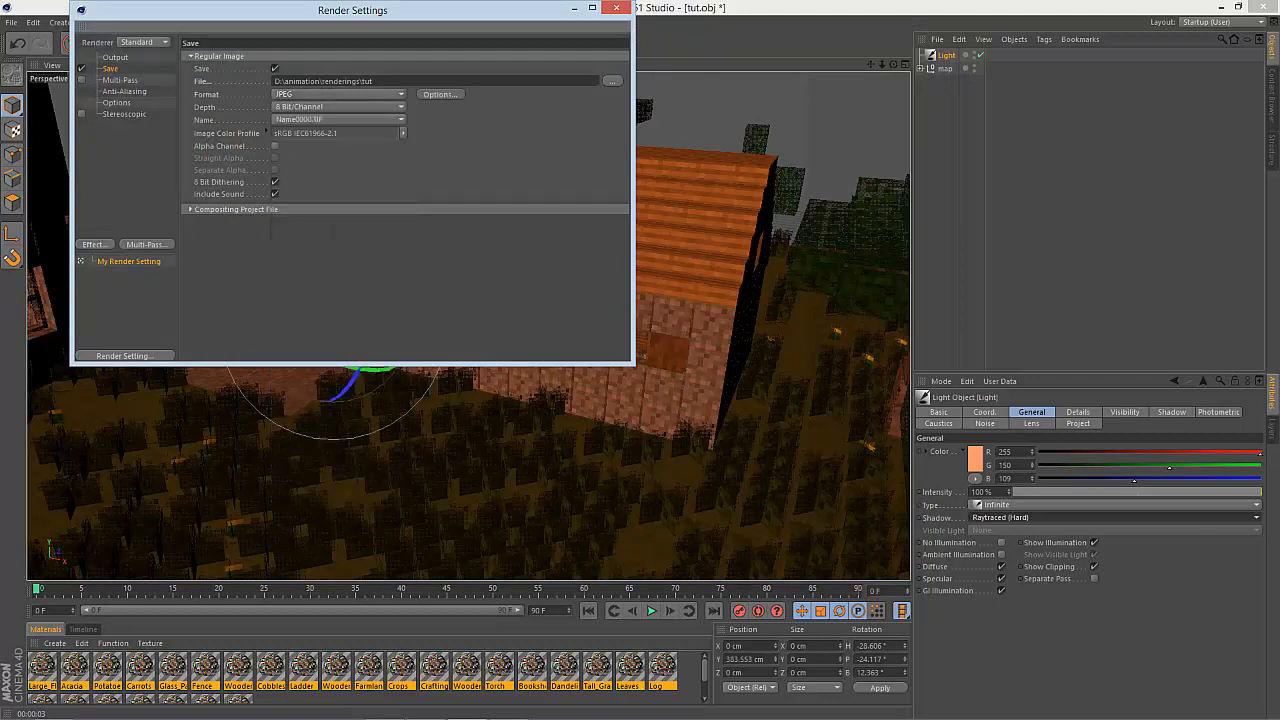
# Set the render's anti-aliasing to Best.
pyautogui.click(124, 91)
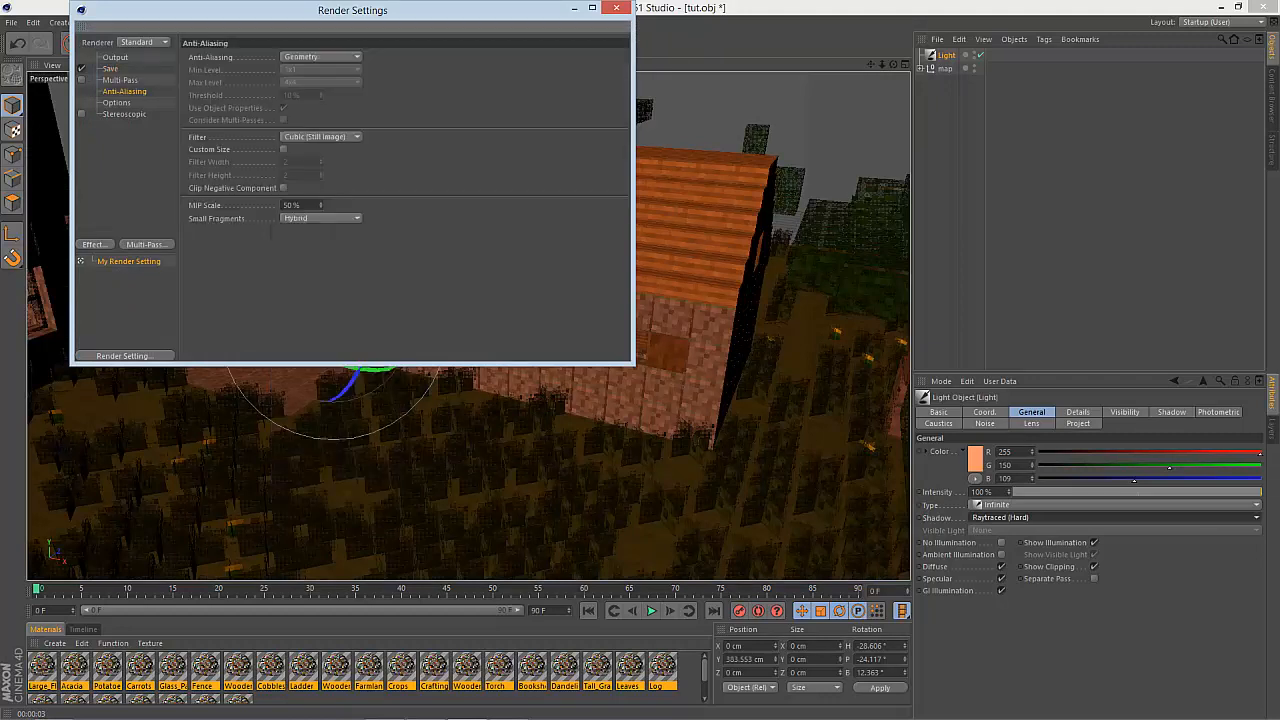
pyautogui.click(320, 56)
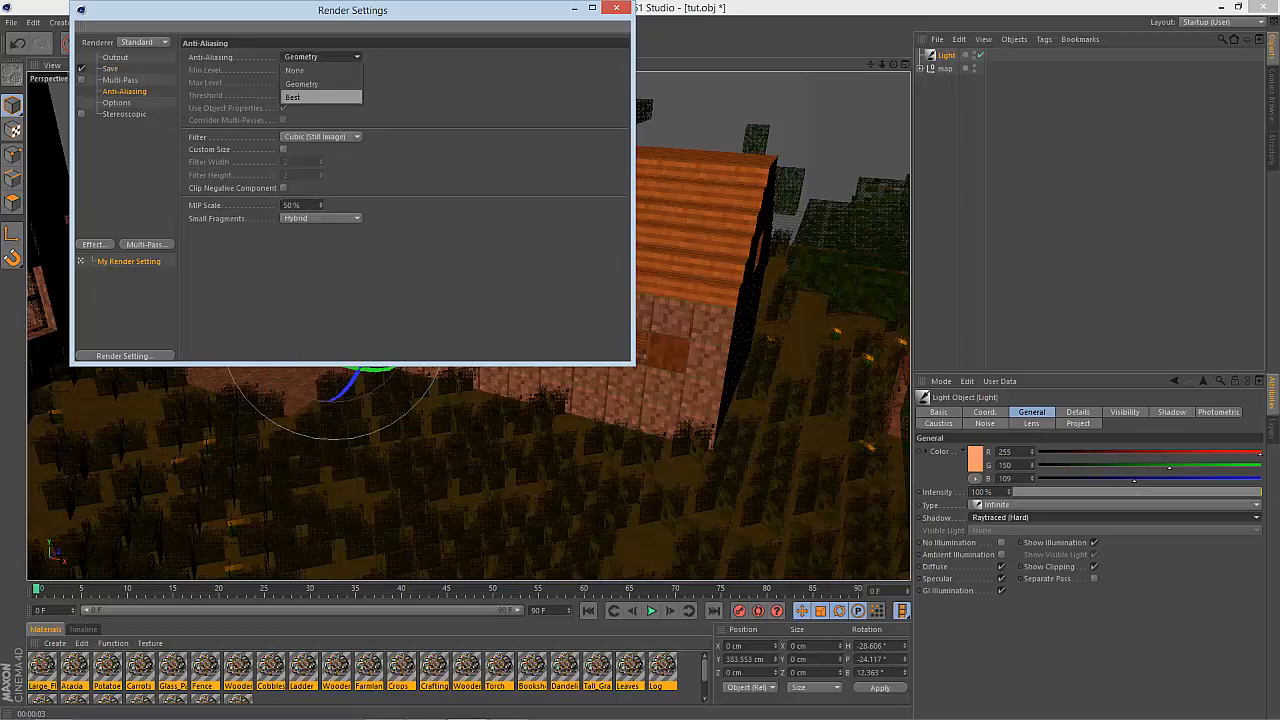
pyautogui.click(300, 97)
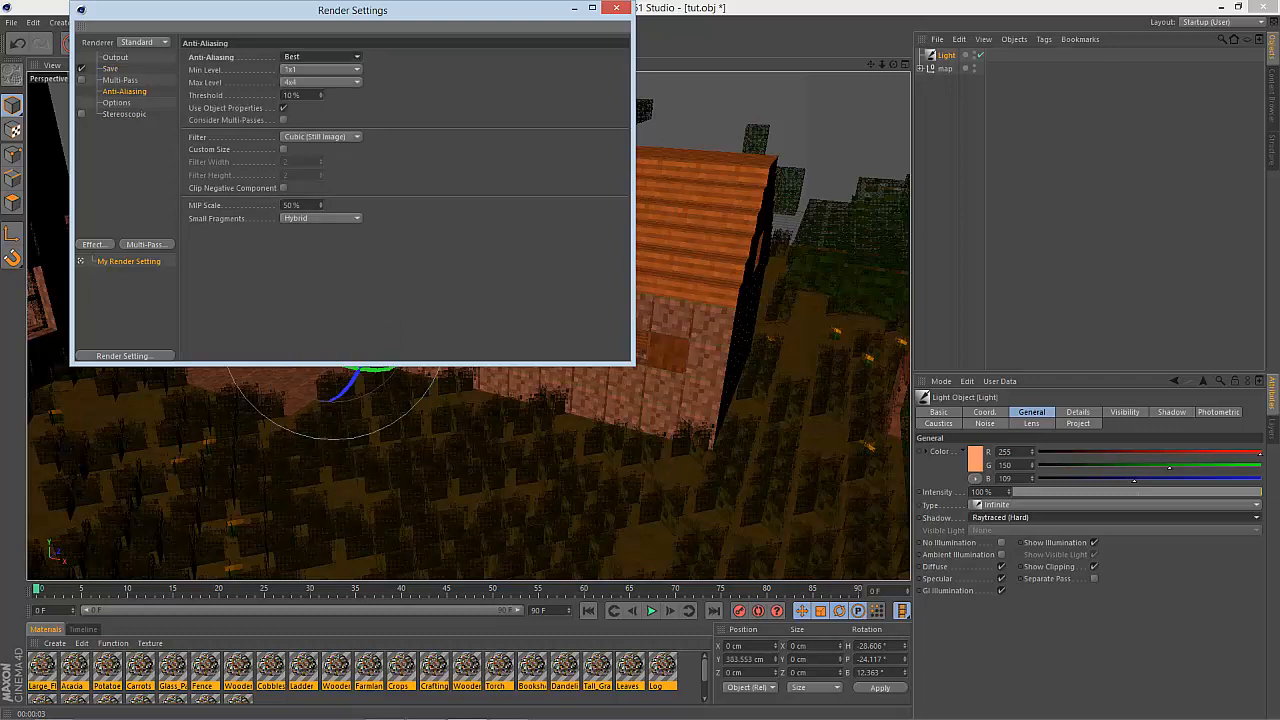
# Add the Global Illumination effect and set its irradiance cache to Low stochastic samples and Low record density.
pyautogui.click(125, 170)
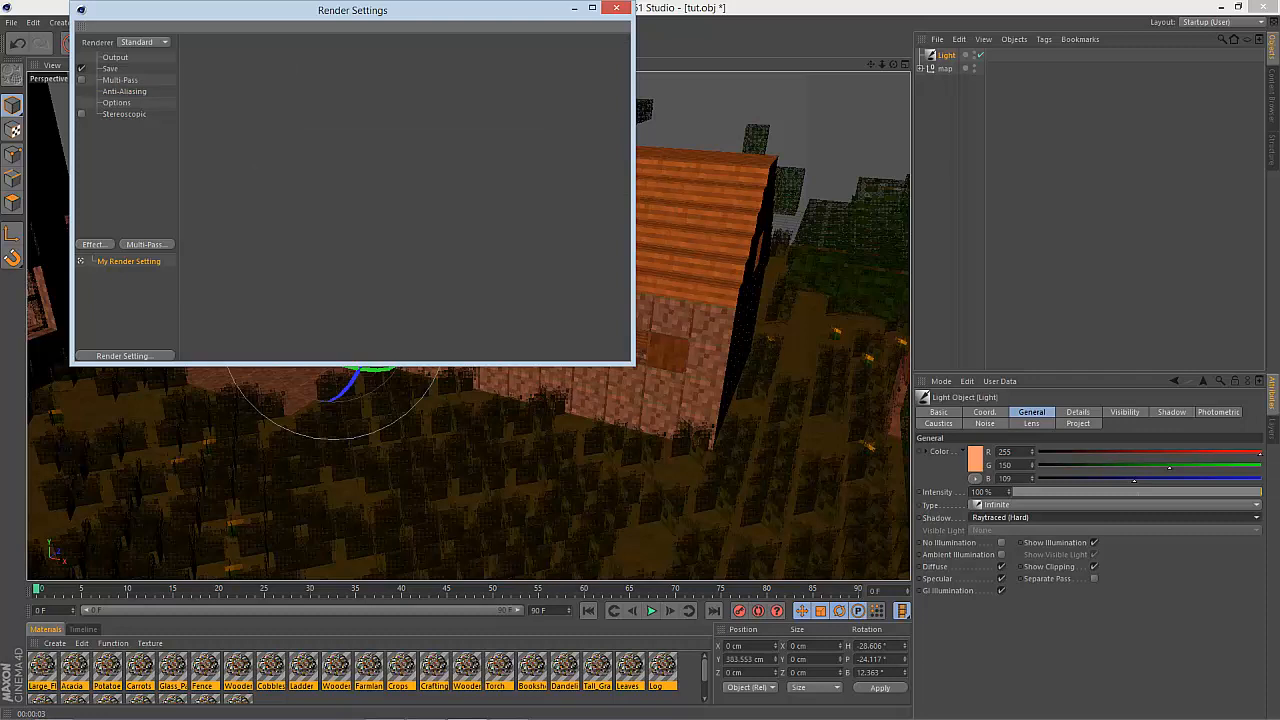
pyautogui.click(93, 244)
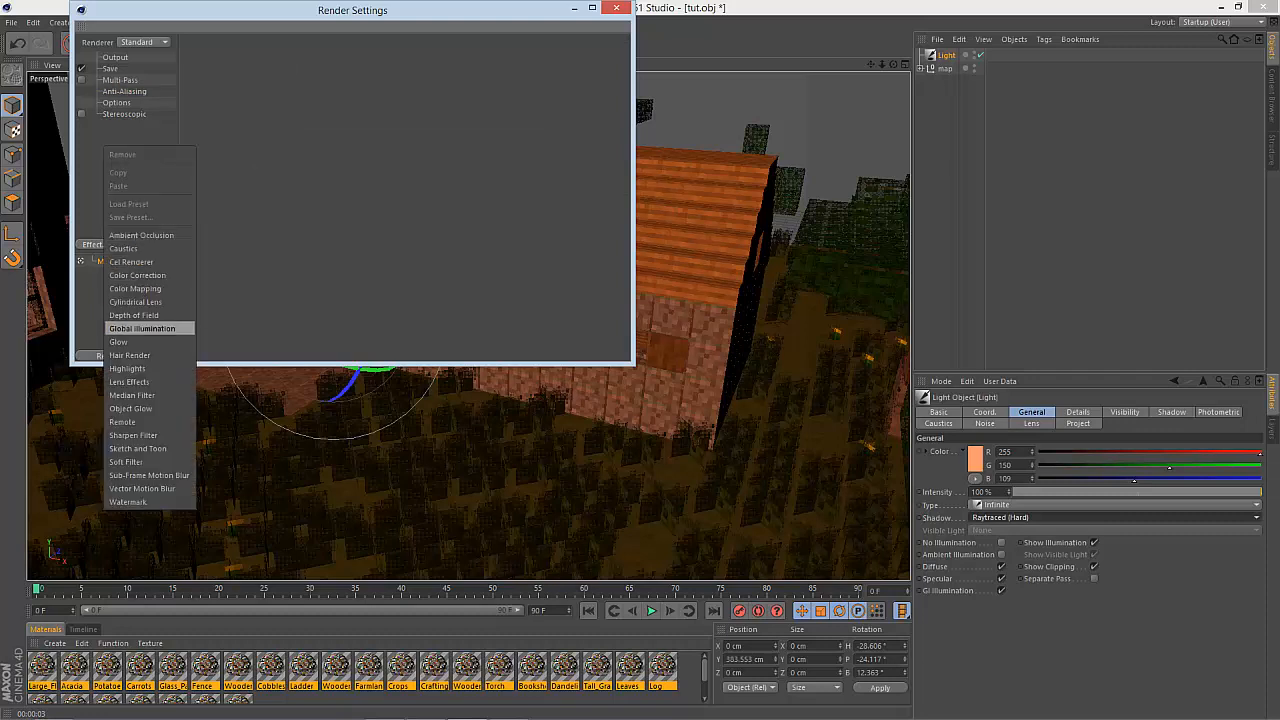
pyautogui.click(142, 328)
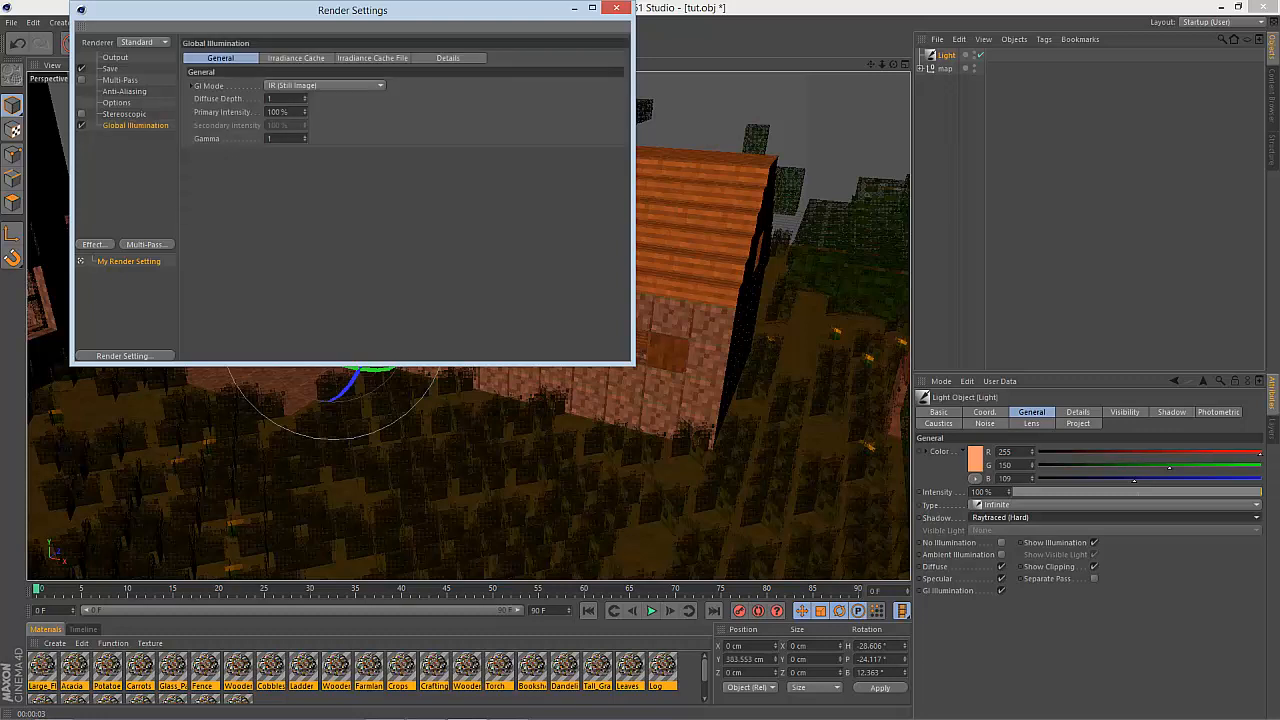
pyautogui.click(296, 57)
pyautogui.click(322, 85)
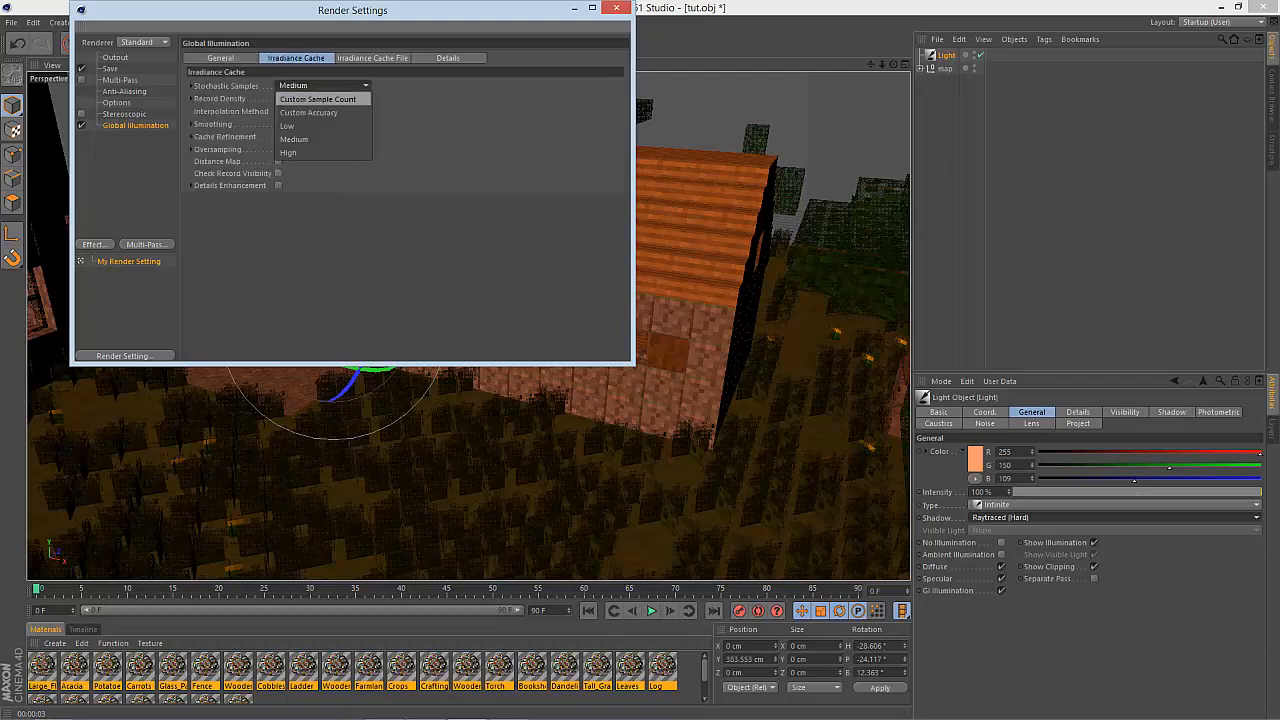
pyautogui.click(290, 126)
pyautogui.click(322, 98)
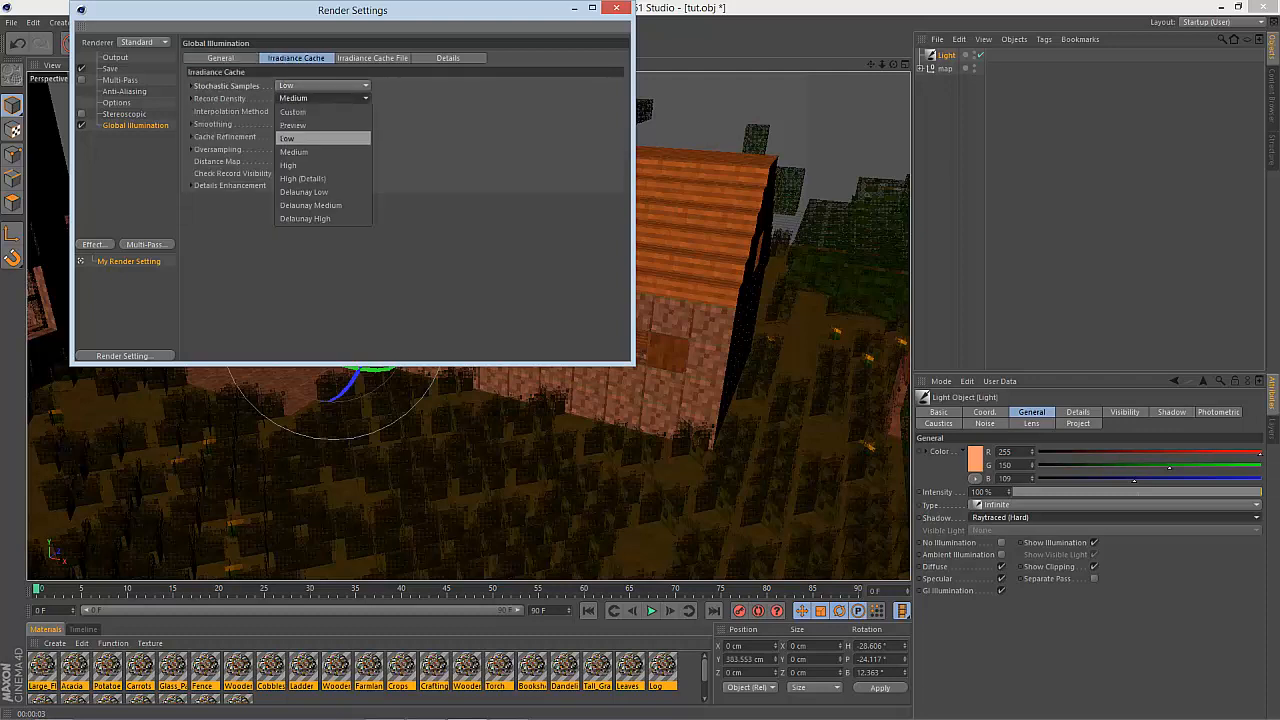
pyautogui.click(300, 137)
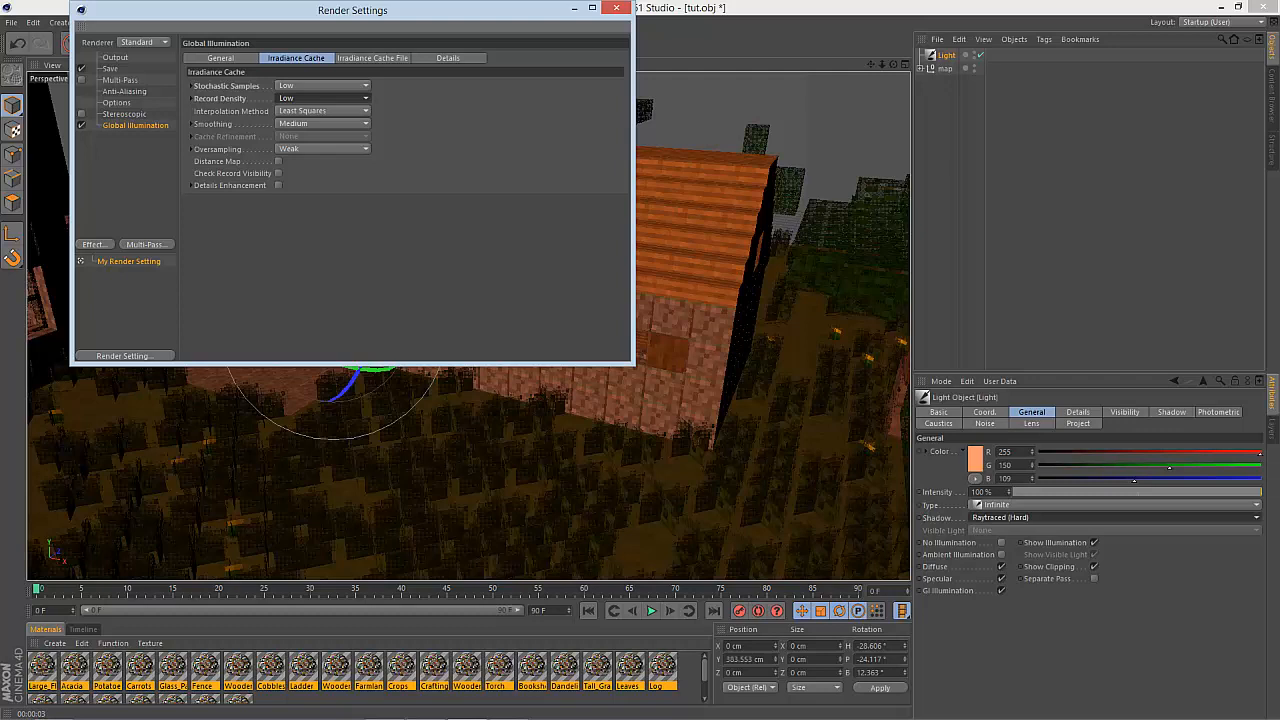
# Add the Ambient Occlusion effect, leave it disabled, and close the render settings.
pyautogui.click(93, 244)
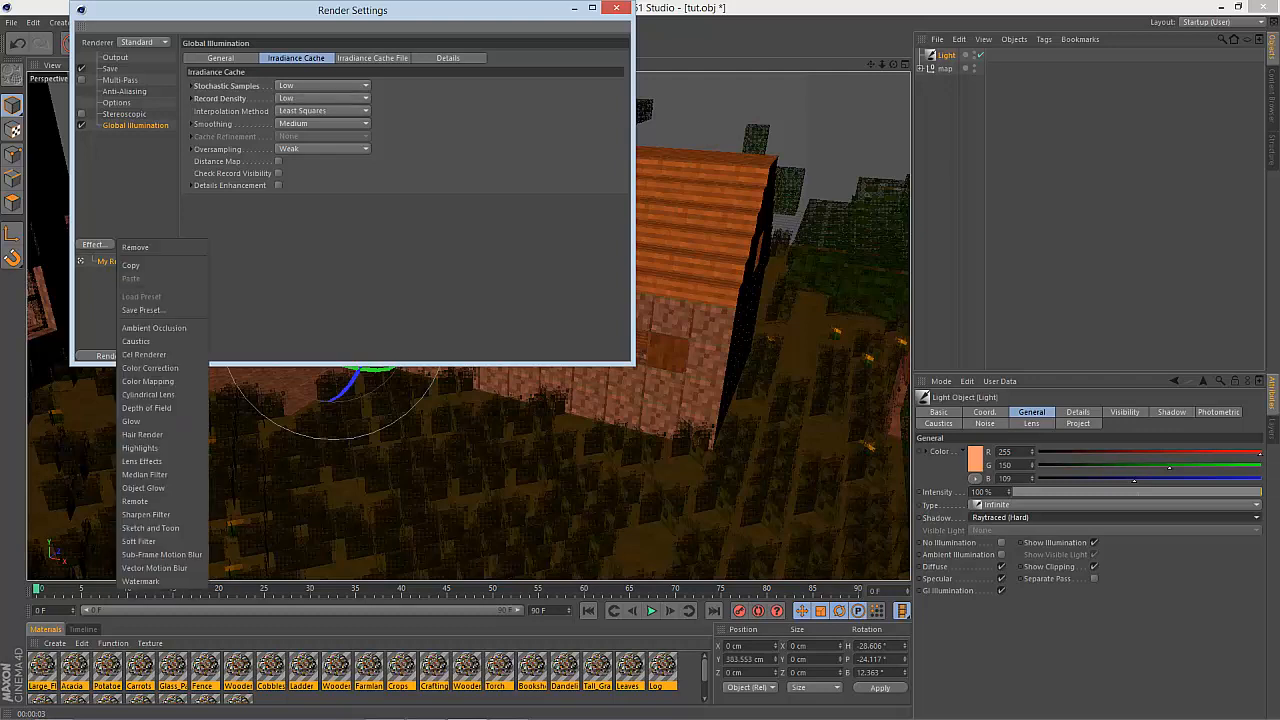
pyautogui.click(160, 328)
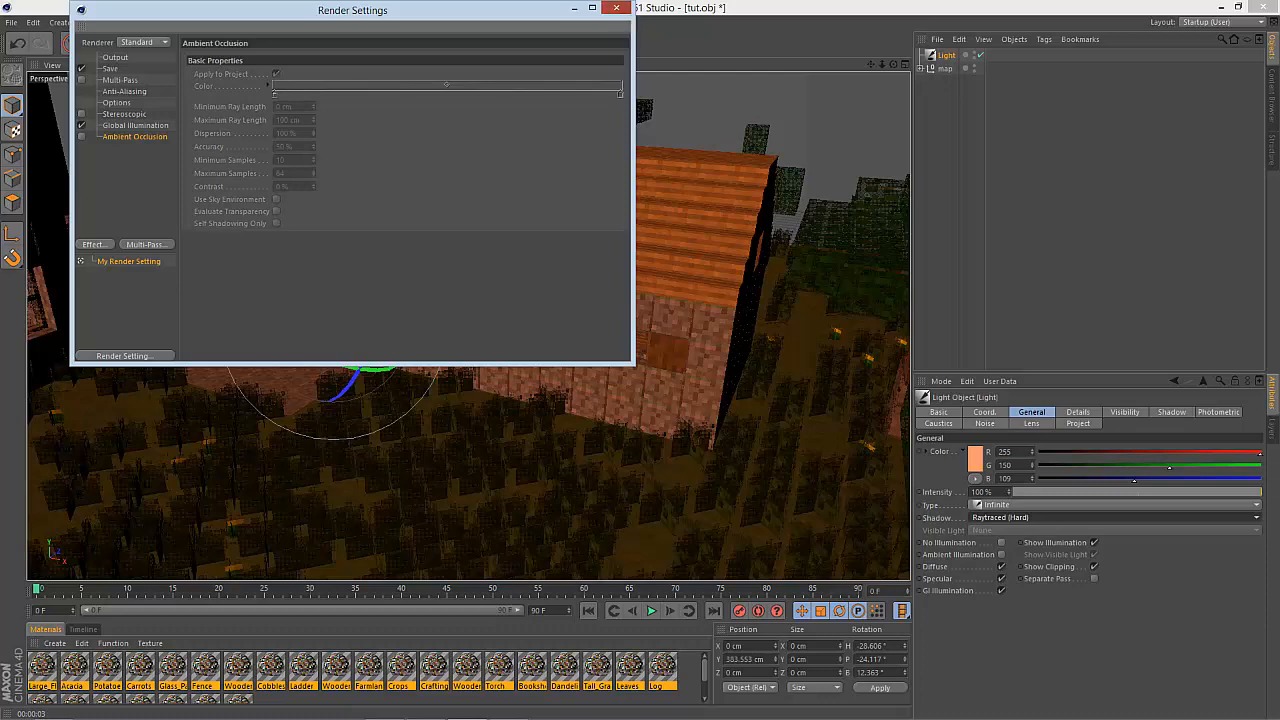
pyautogui.click(616, 7)
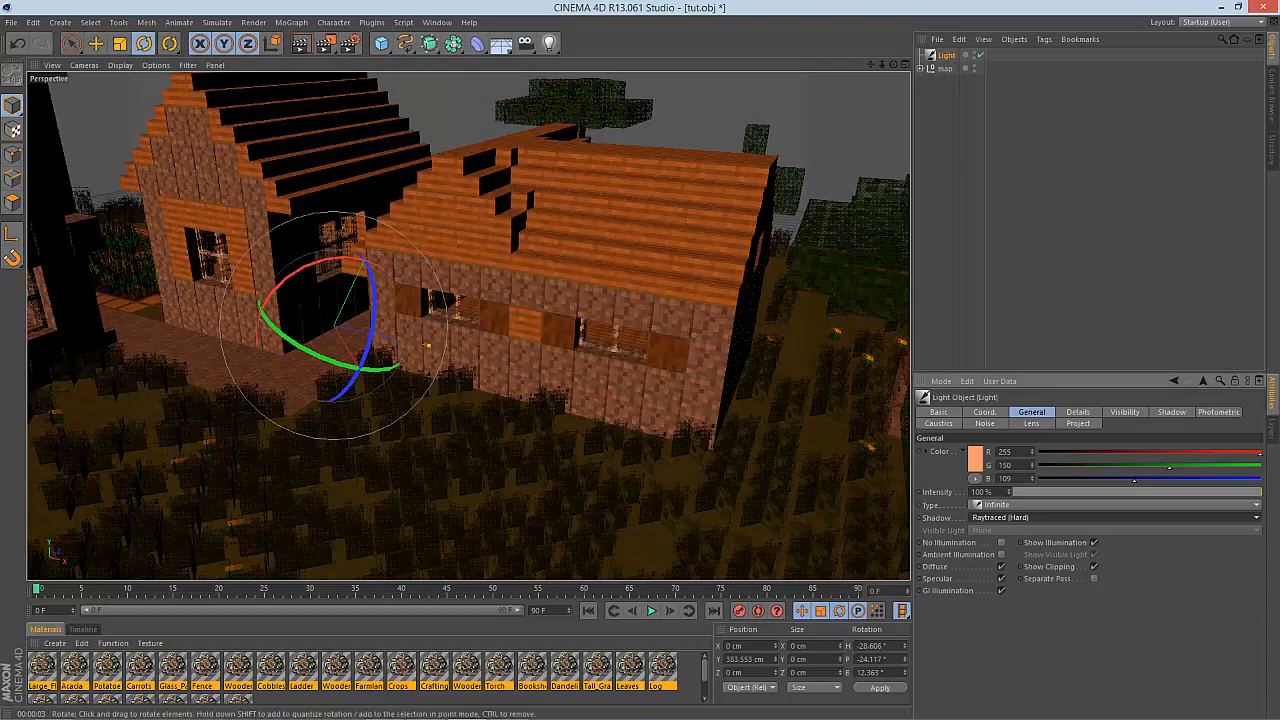
# Render the perspective view to preview the house with global illumination.
pyautogui.click(300, 43)
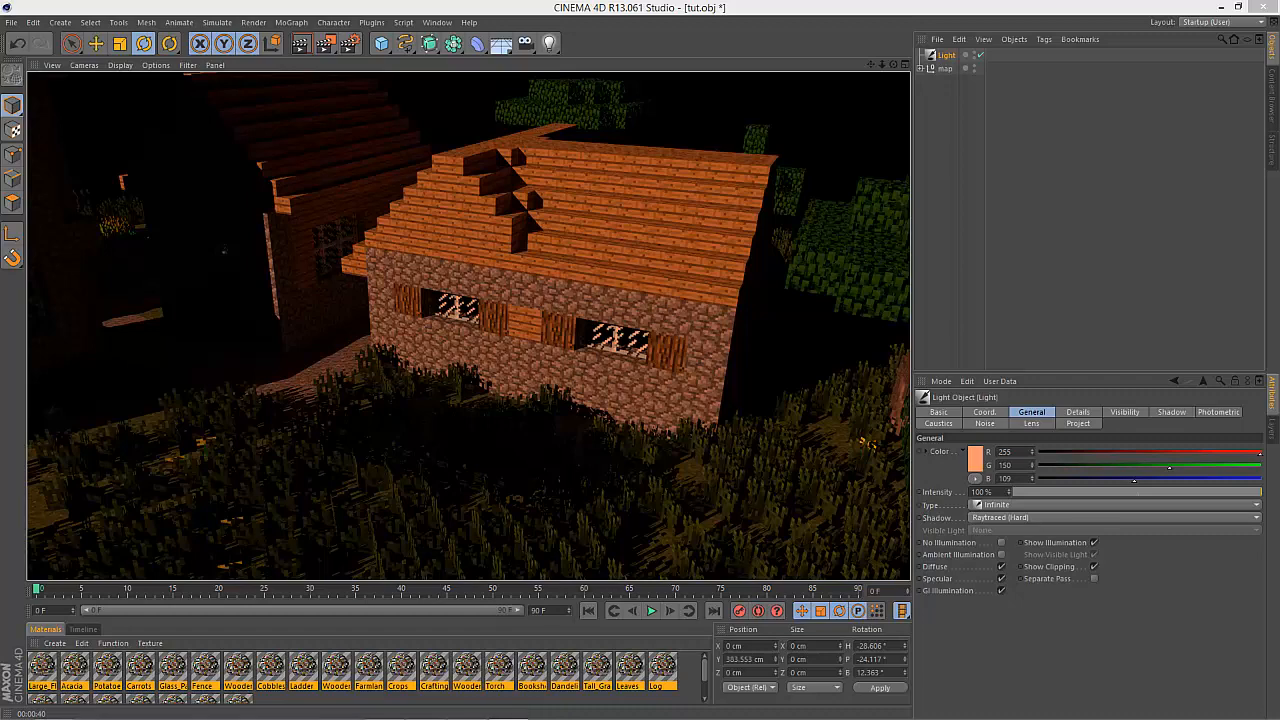
pyautogui.click(470, 470)
# Delete the infinite light from the scene after toggling it off and on.
pyautogui.click(945, 55)
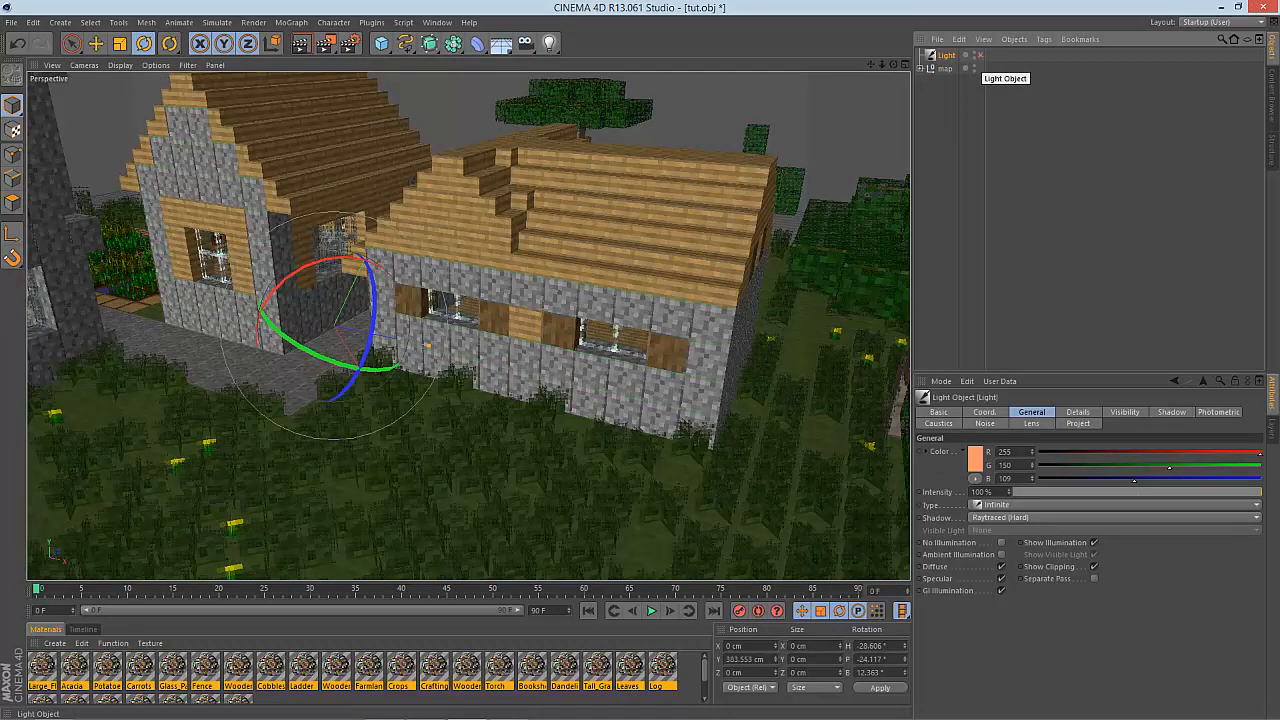
pyautogui.click(979, 55)
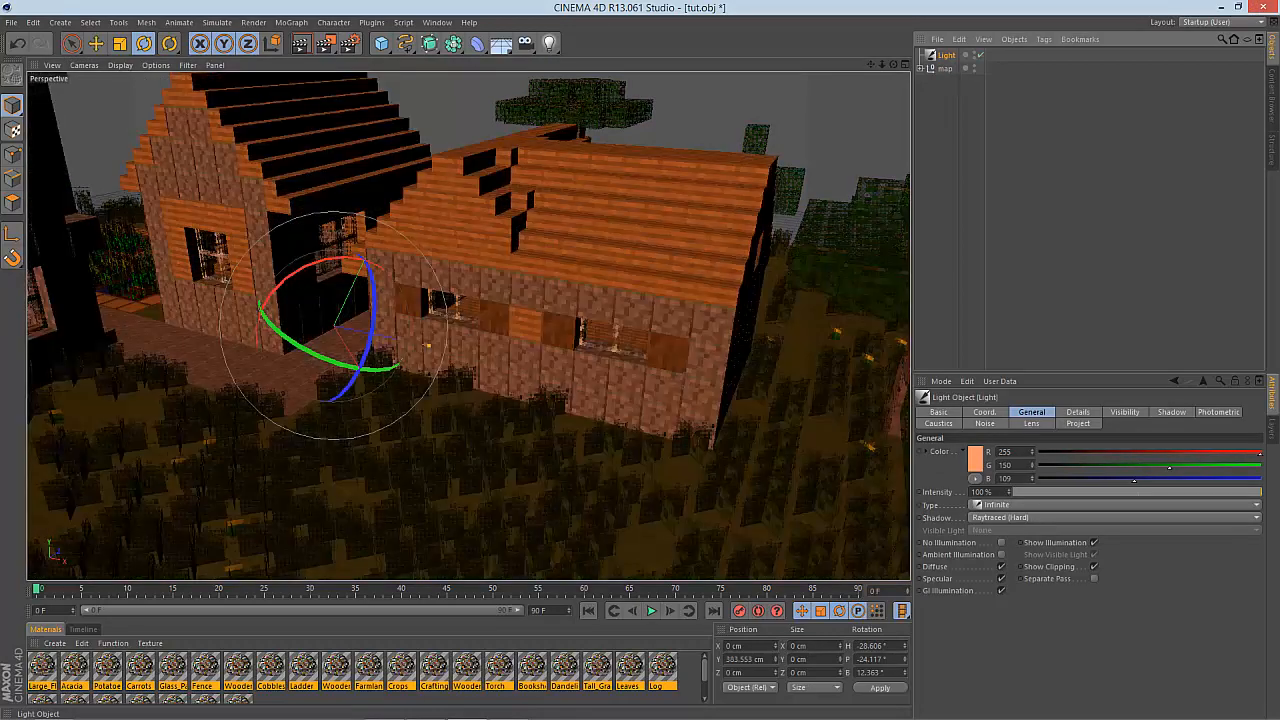
pyautogui.press('Delete')
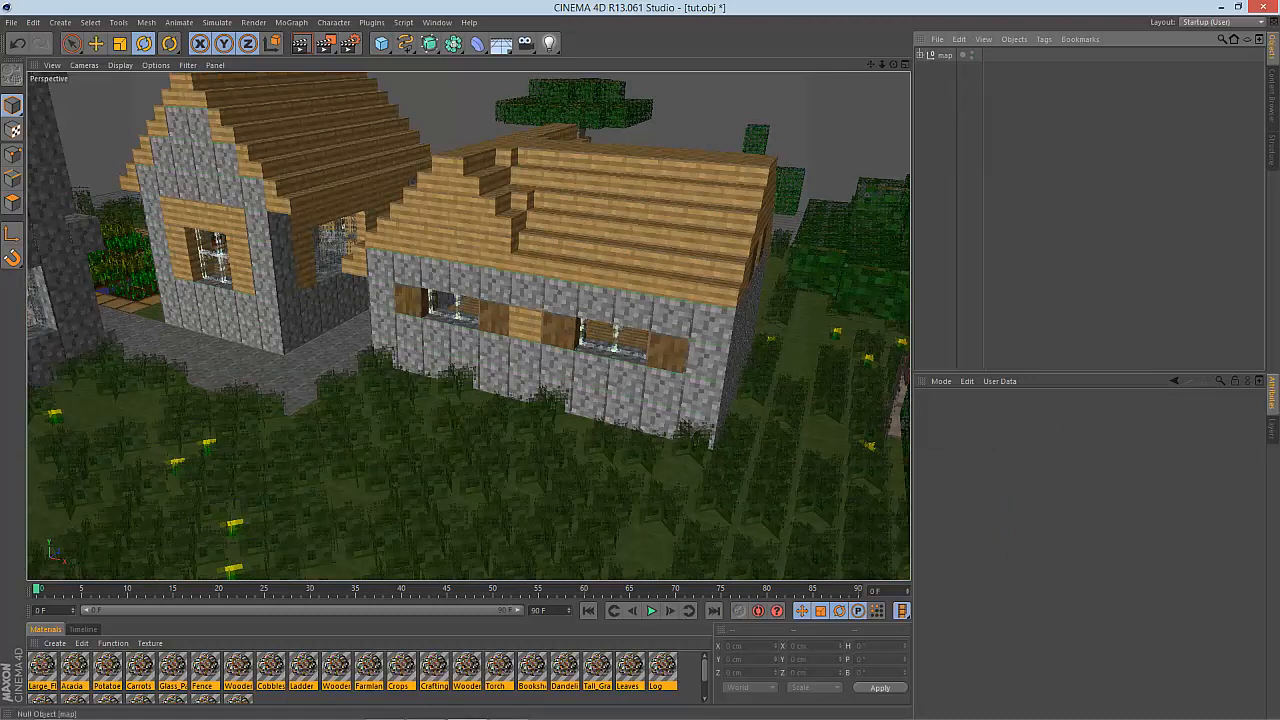
pyautogui.click(549, 43)
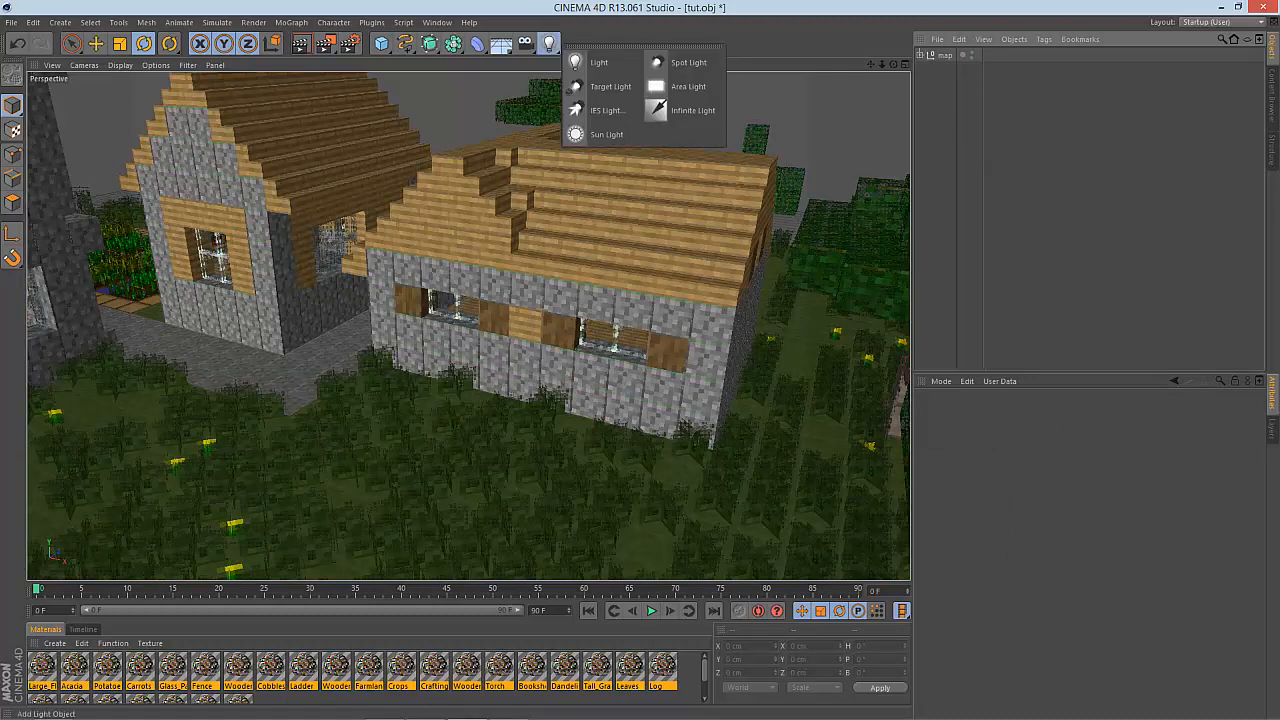
pyautogui.click(500, 43)
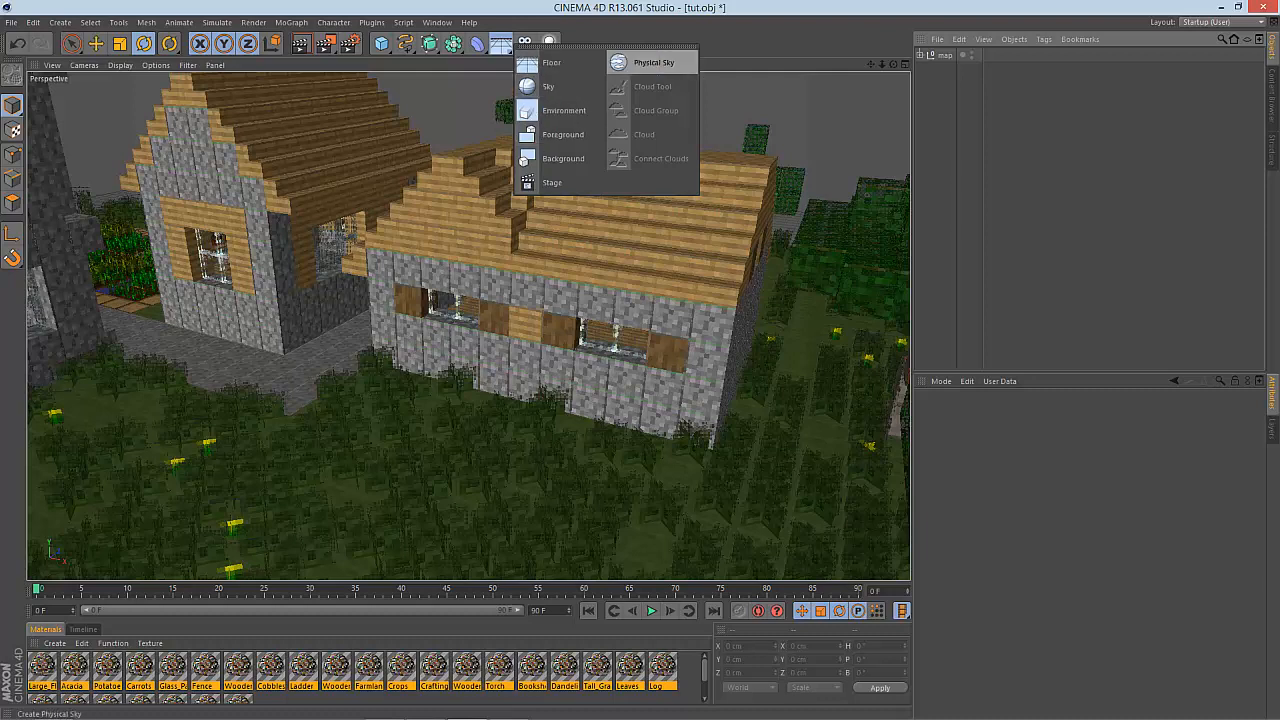
pyautogui.click(653, 62)
# Open the Skies preset folder in the Content Browser's presets.
pyautogui.hotkey('shift', 'F8')
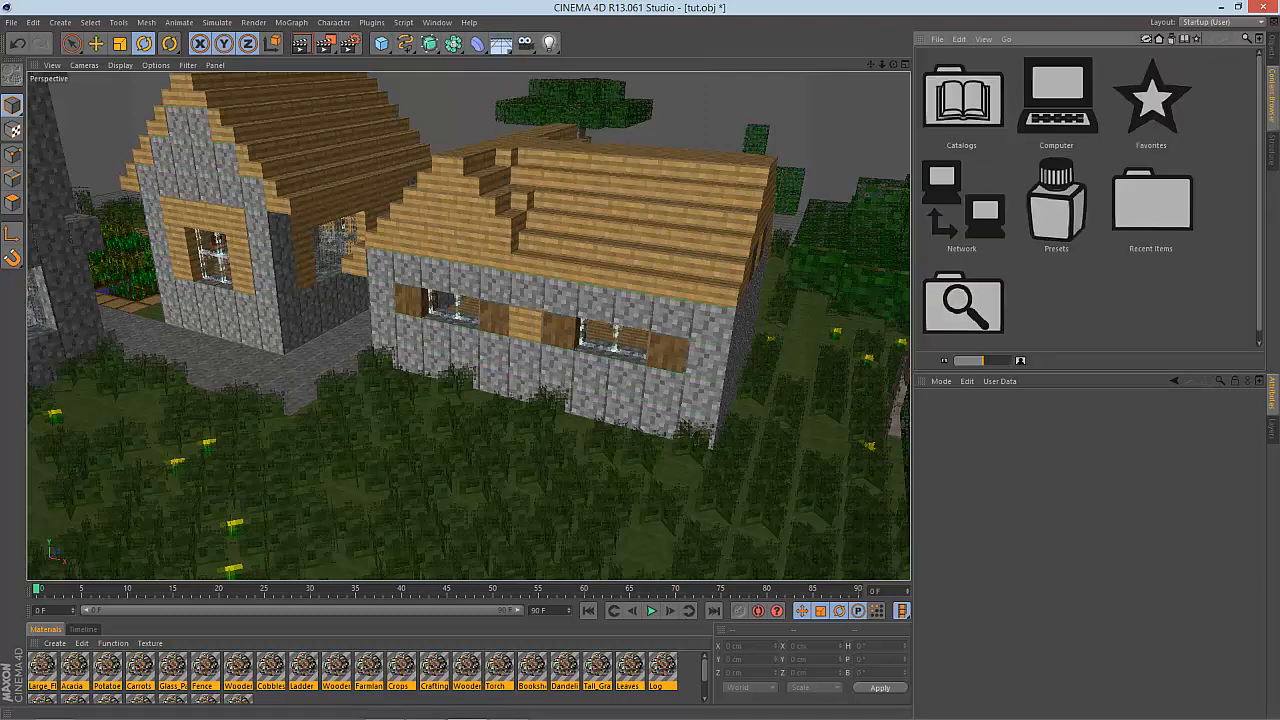
pyautogui.doubleClick(1056, 205)
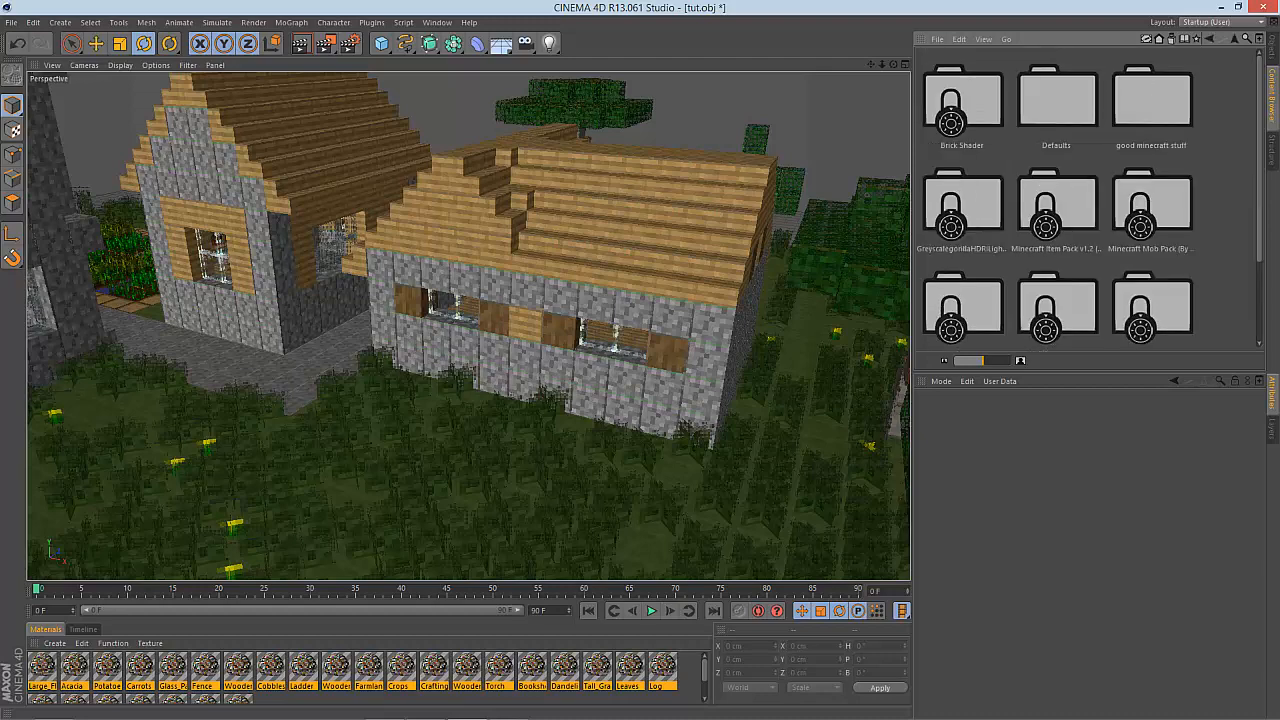
pyautogui.scroll(-3, 1088, 200)
pyautogui.doubleClick(964, 298)
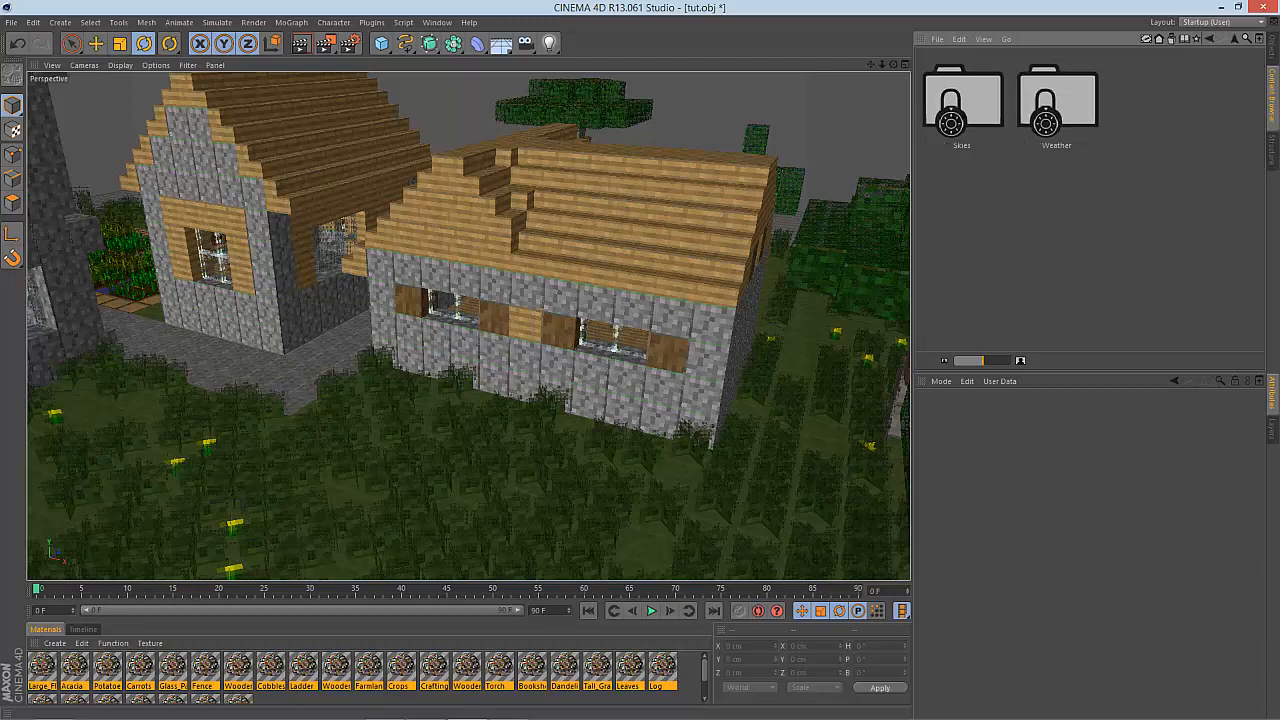
pyautogui.doubleClick(961, 100)
# Merge the Technicolor Doom sky preset into the village scene.
pyautogui.scroll(-6, 1057, 200)
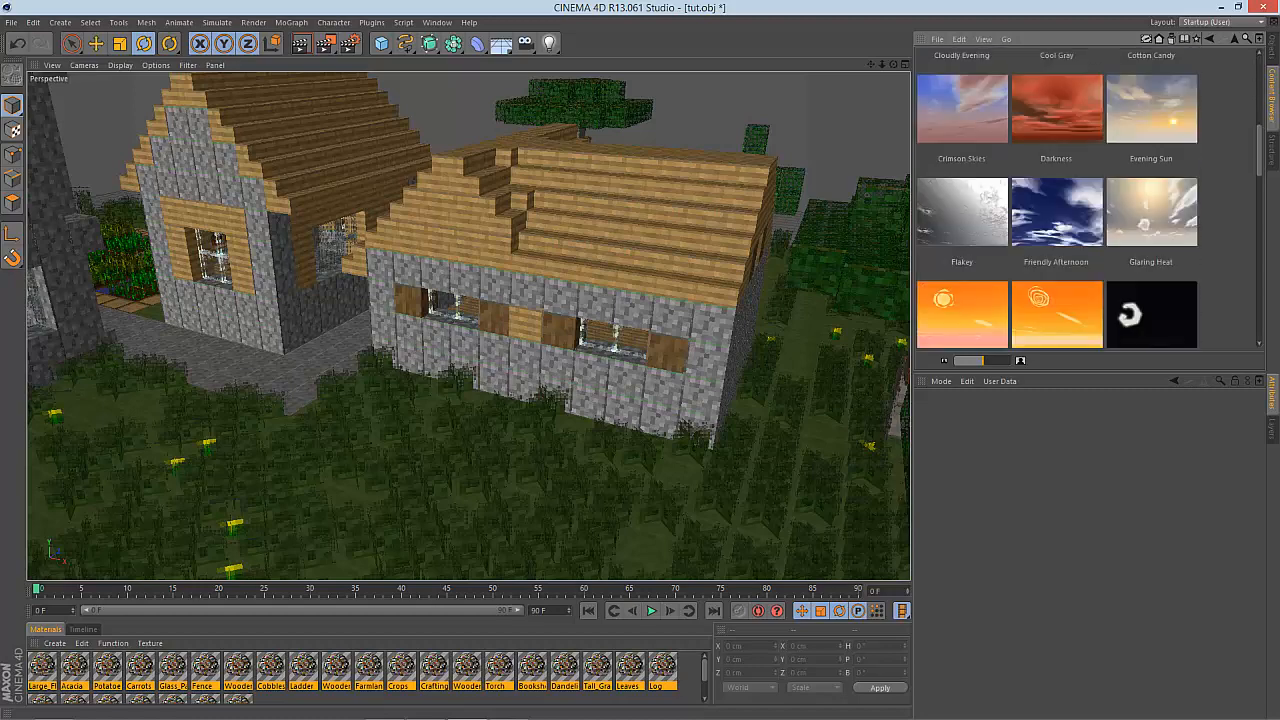
pyautogui.scroll(-6, 1057, 200)
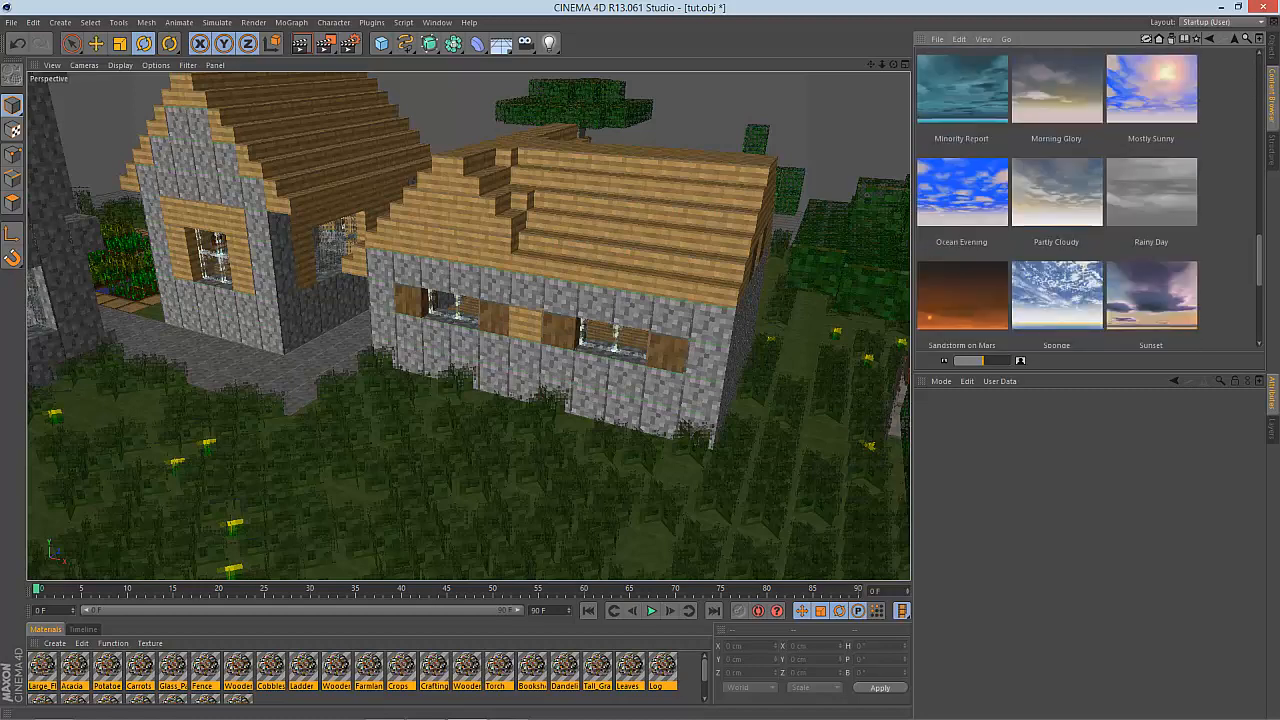
pyautogui.scroll(-4, 1057, 200)
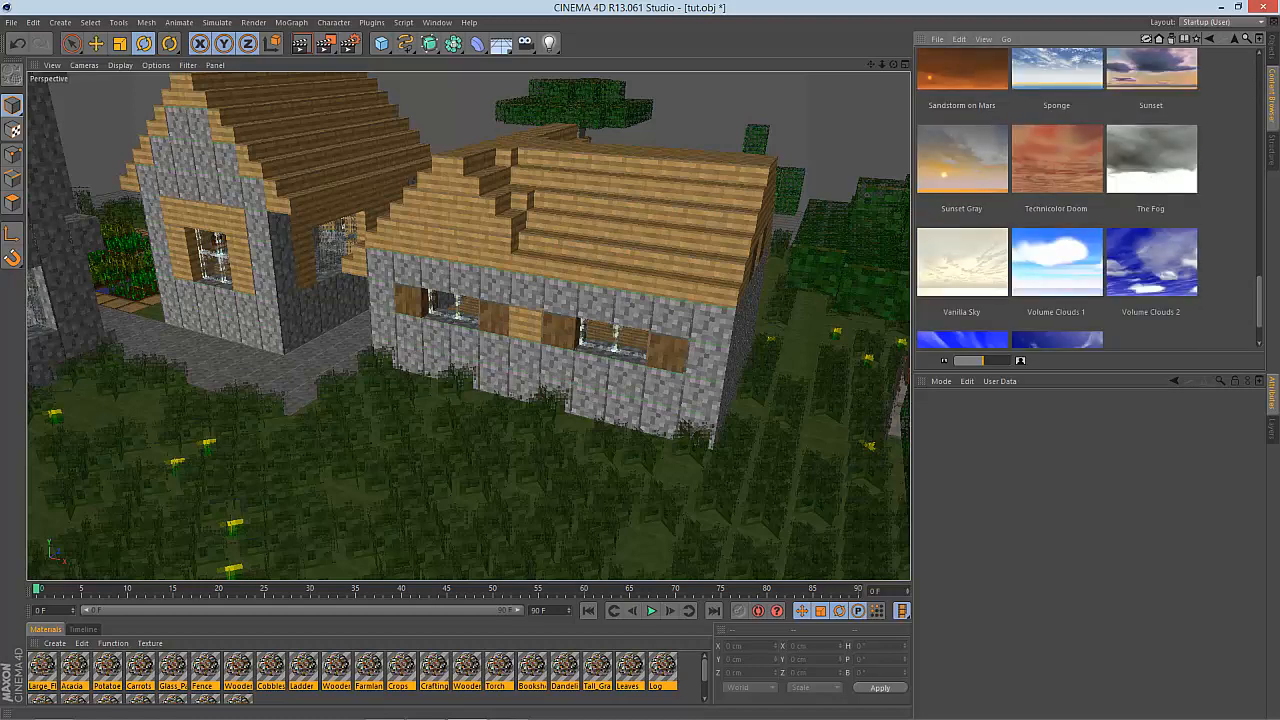
pyautogui.scroll(-2, 1057, 200)
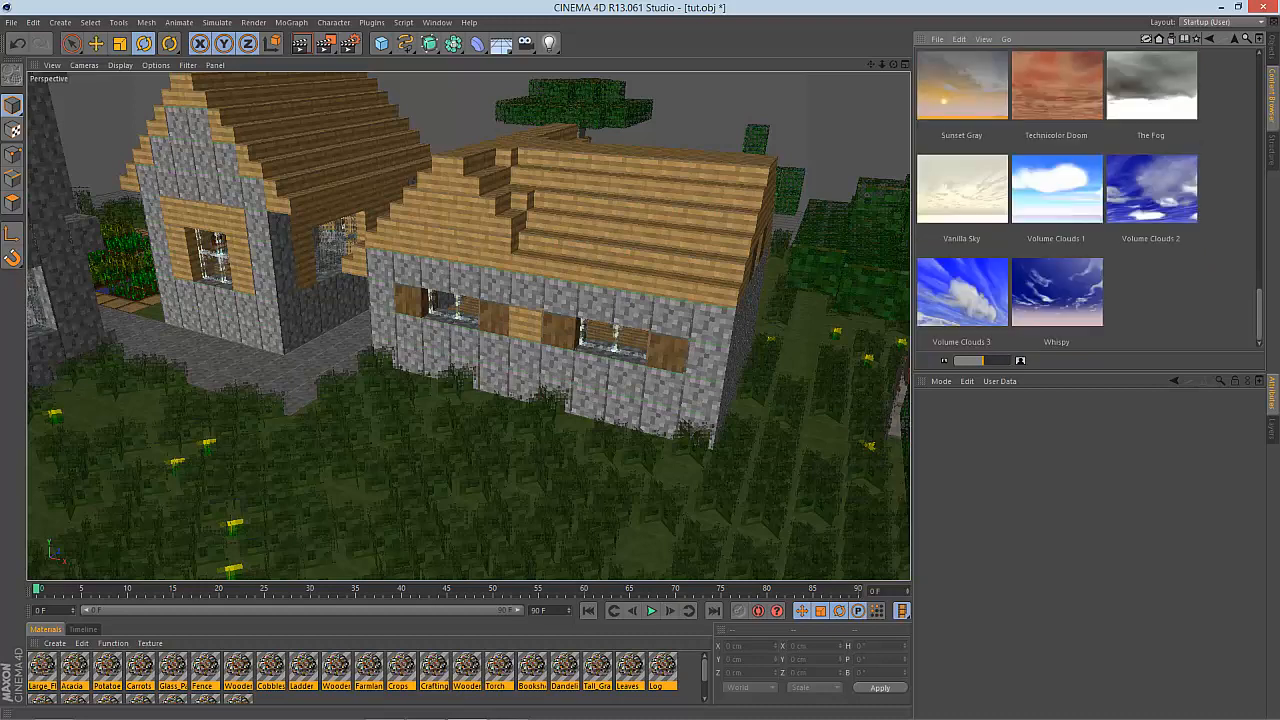
pyautogui.scroll(1, 1057, 200)
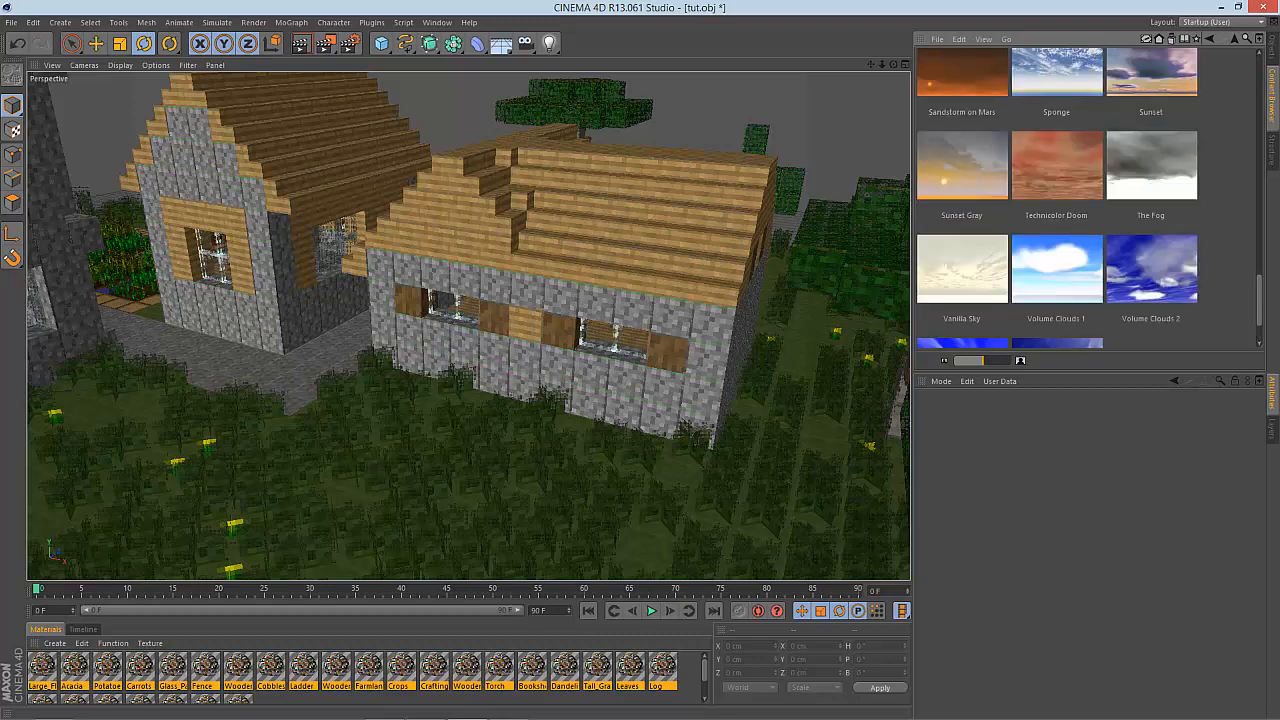
pyautogui.click(1057, 165)
pyautogui.rightClick(1060, 168)
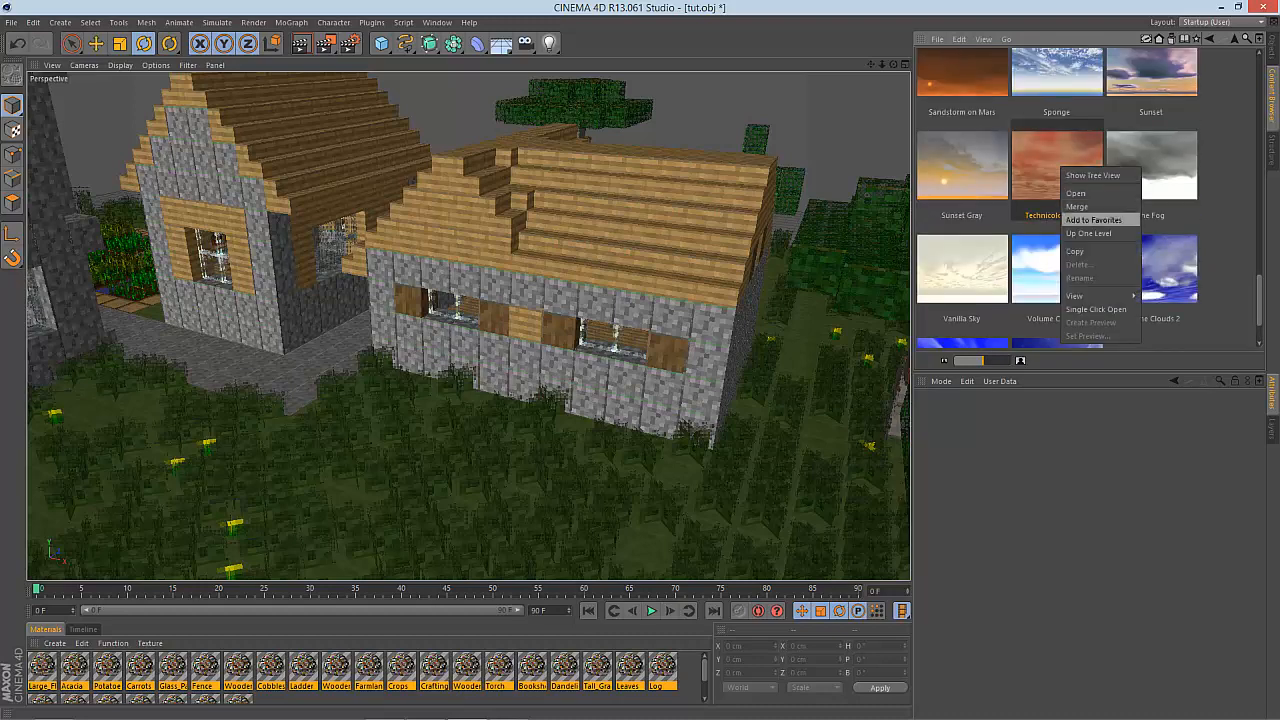
pyautogui.click(1077, 206)
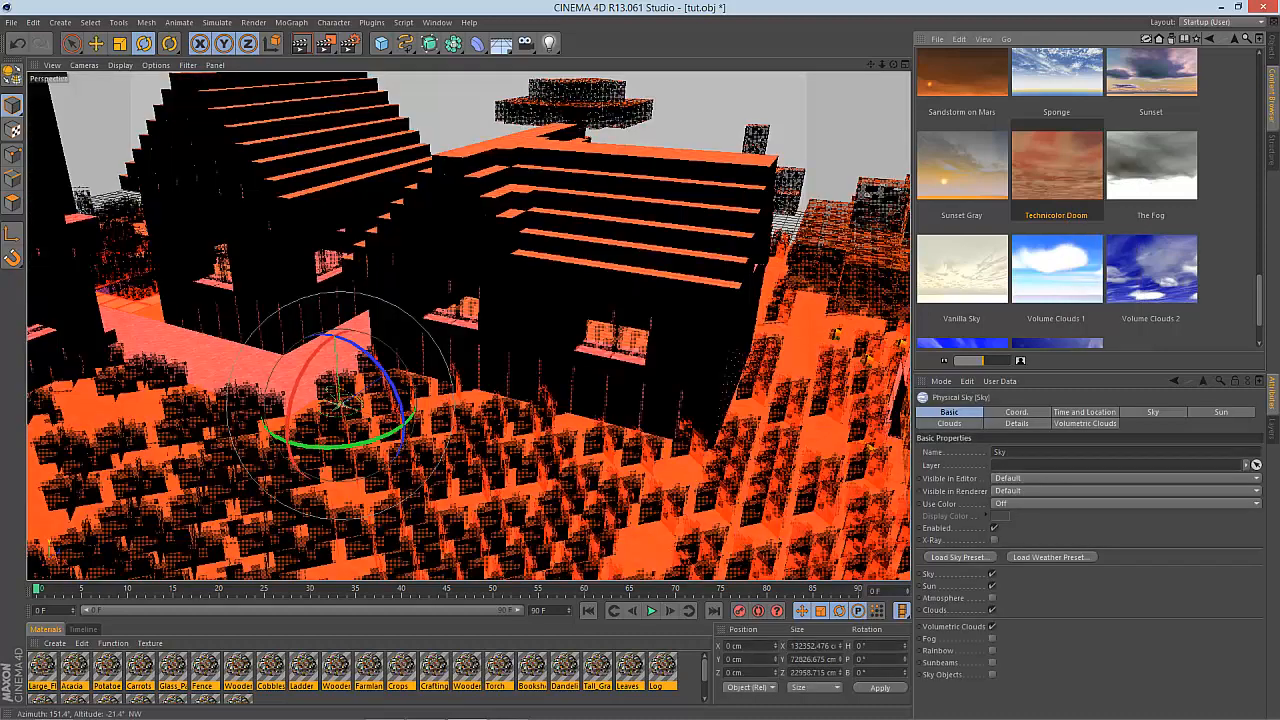
# Set the physical sky's custom sun color to a light orange with hue 11° and RGB 252, 128, 100.
pyautogui.click(1270, 48)
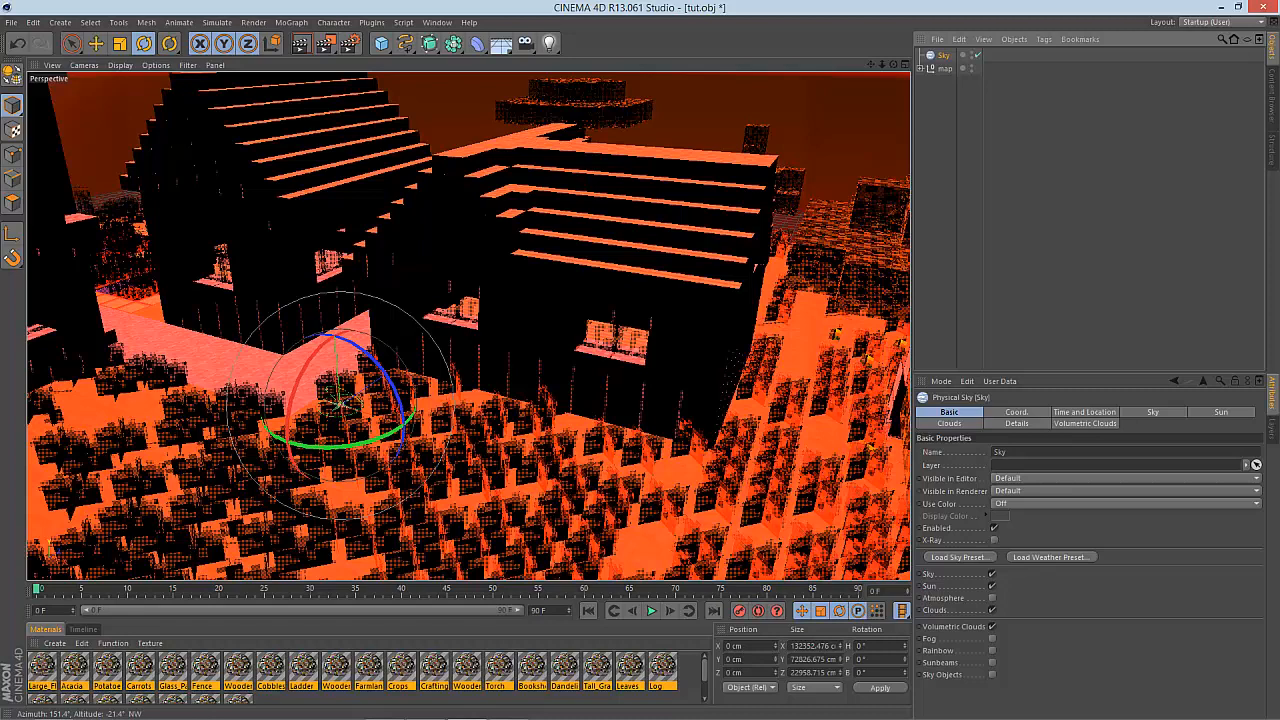
pyautogui.click(1220, 411)
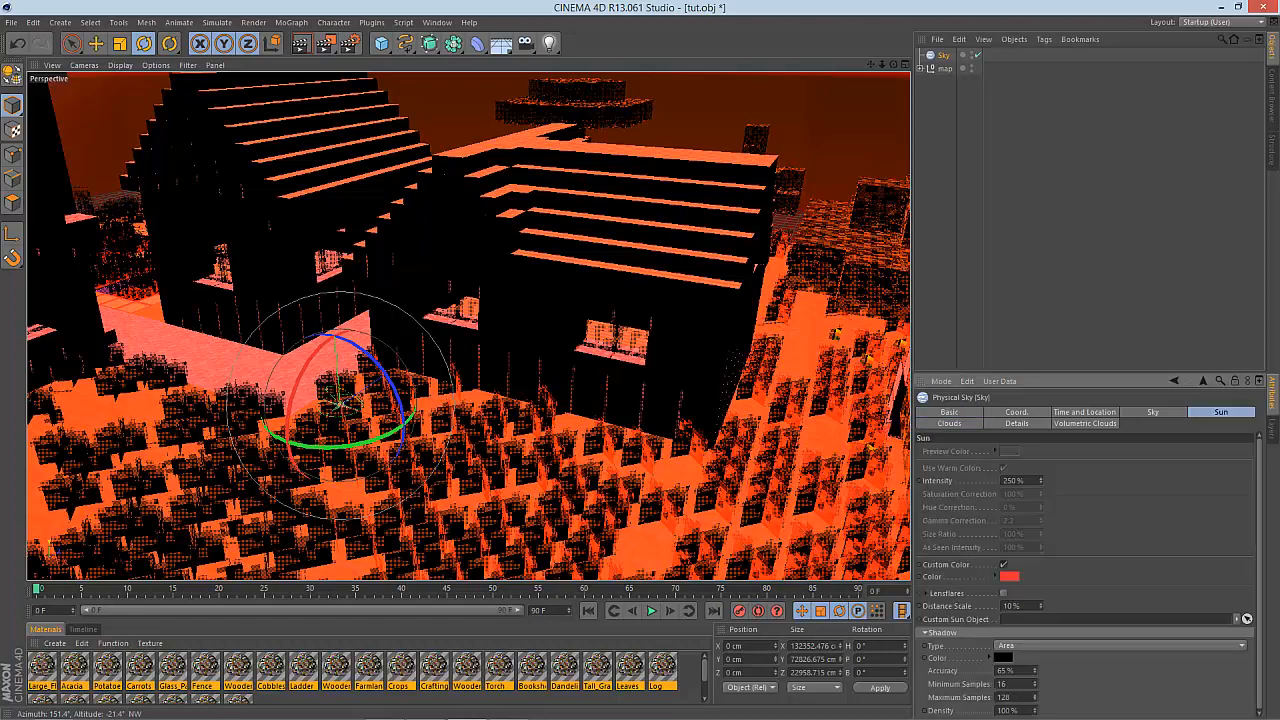
pyautogui.click(1009, 576)
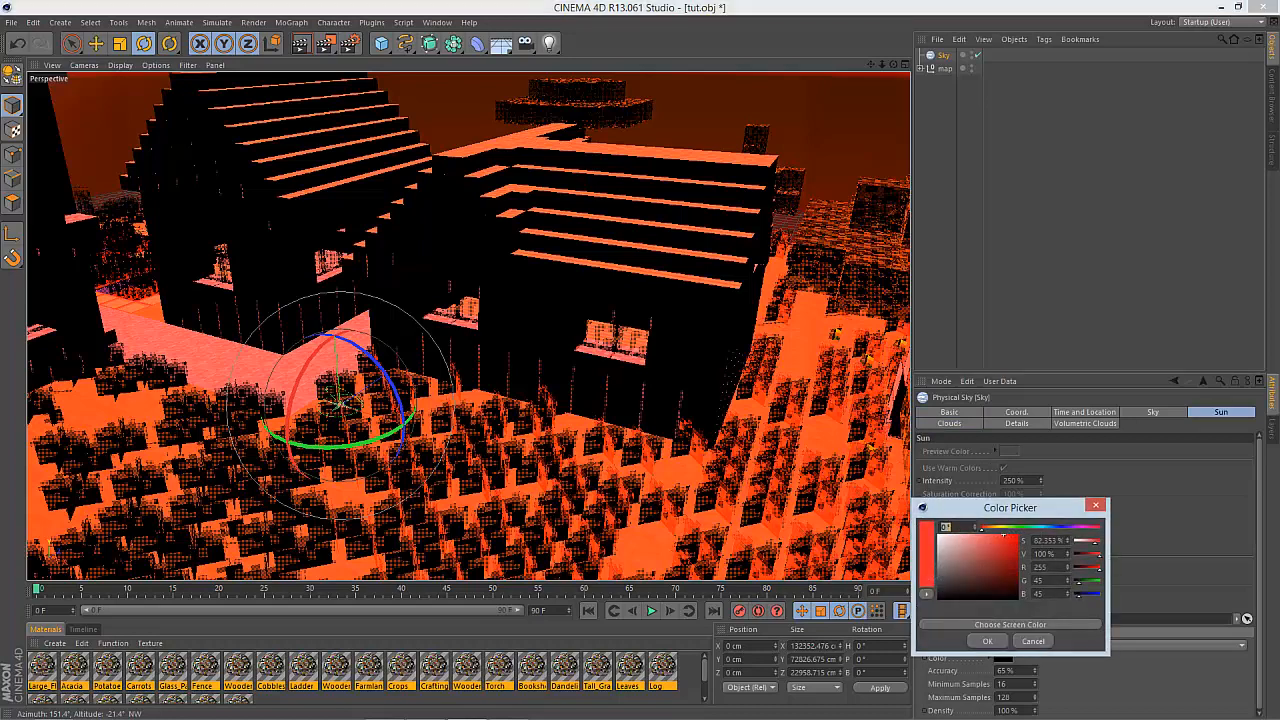
pyautogui.write('19')
pyautogui.press('Return')
pyautogui.moveTo(1003, 536); pyautogui.dragTo(987, 535)
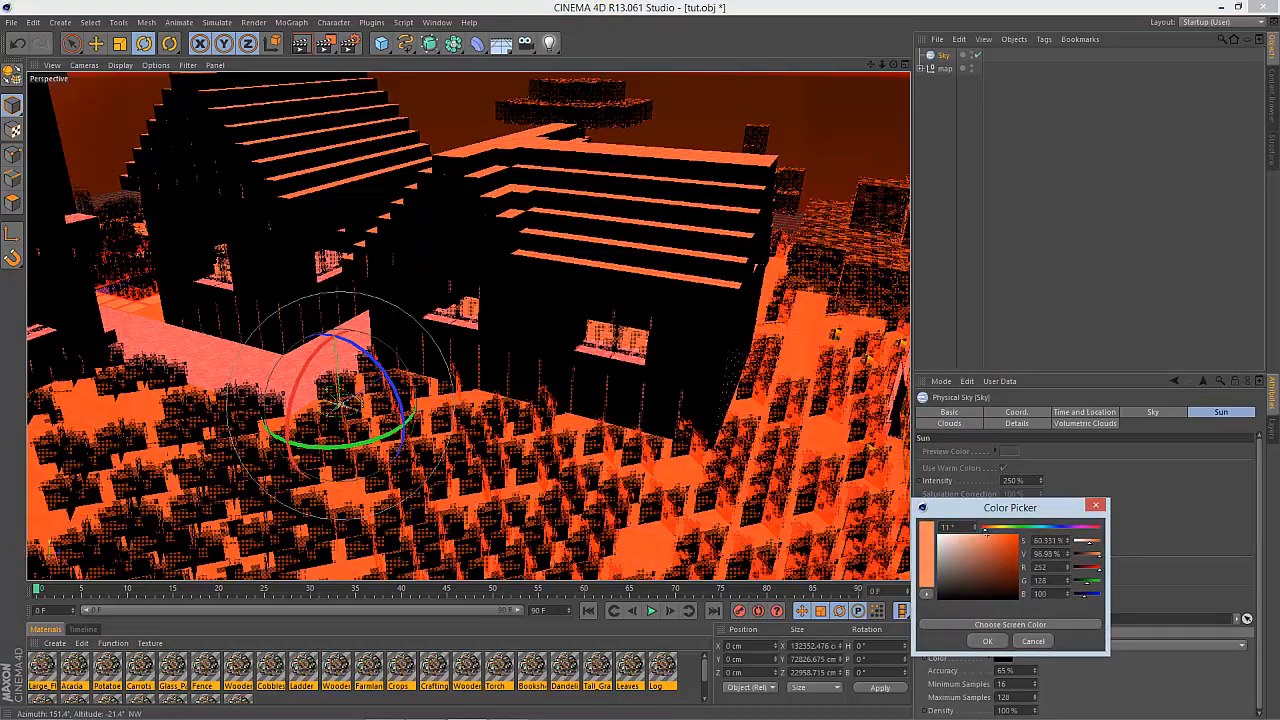
pyautogui.click(987, 641)
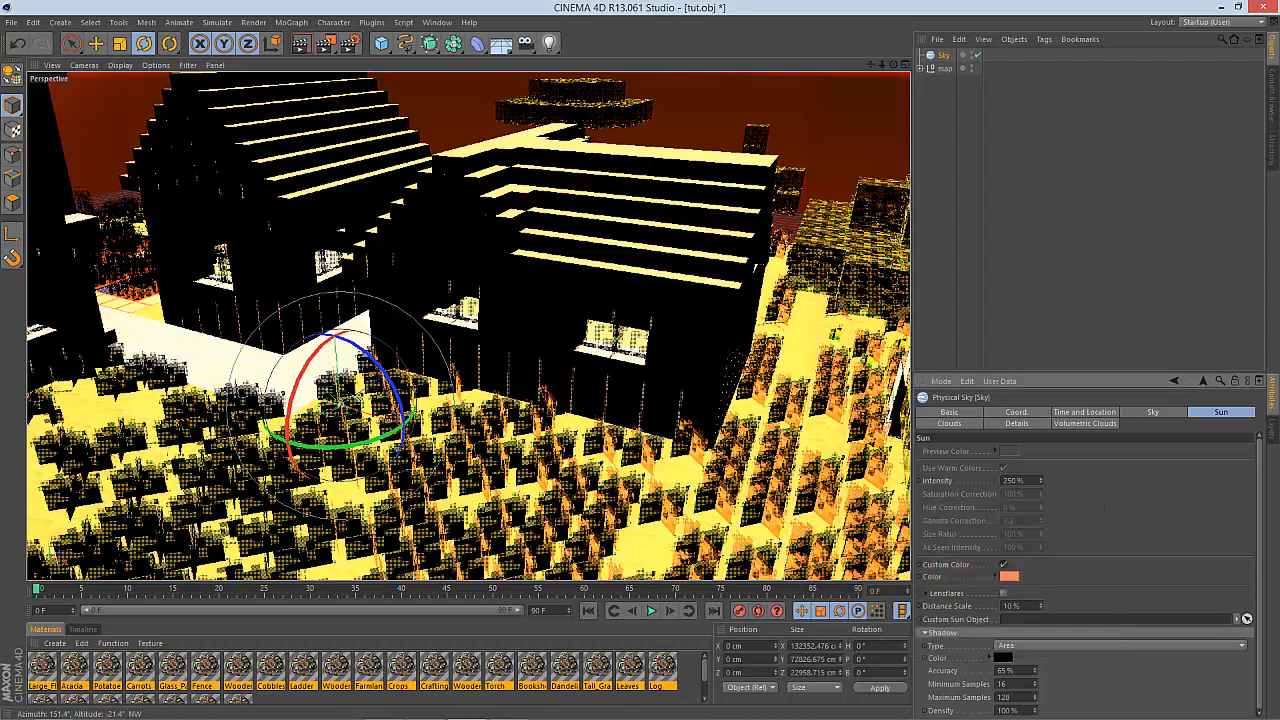
# Set the sun's shadow type to Raytraced (Hard) and render the perspective view.
pyautogui.click(1006, 645)
pyautogui.click(1027, 672)
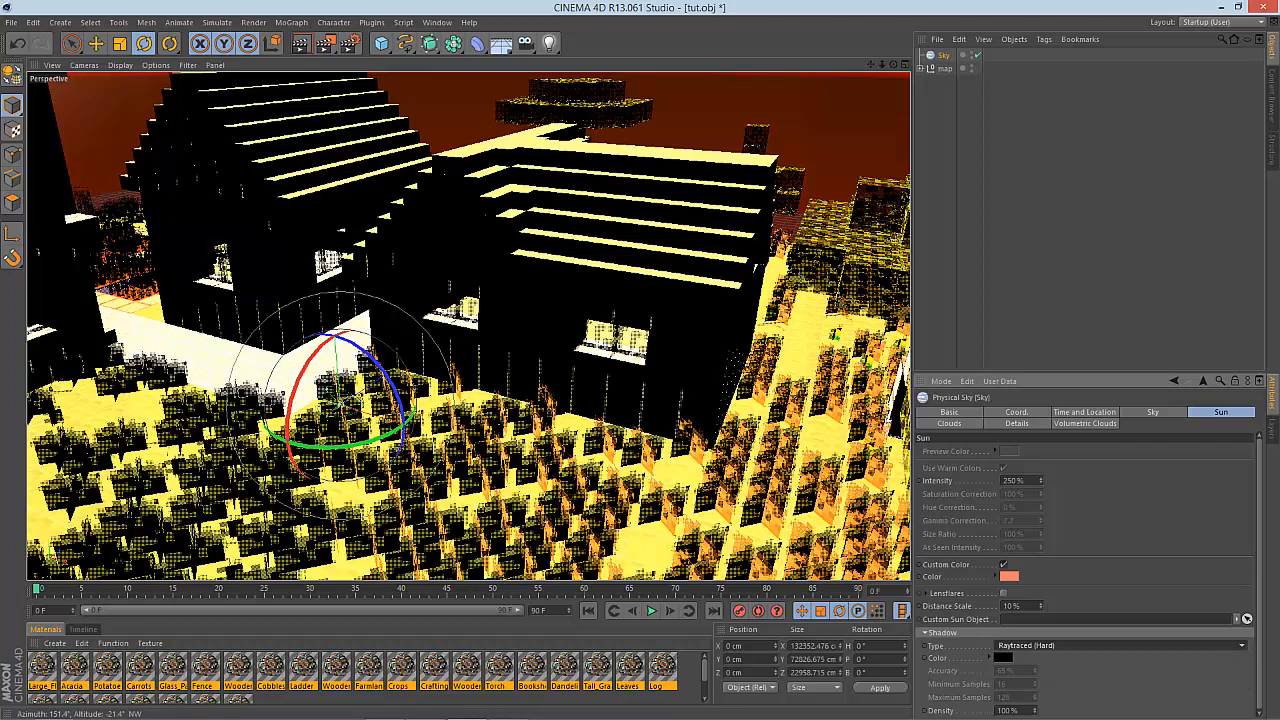
pyautogui.click(1084, 423)
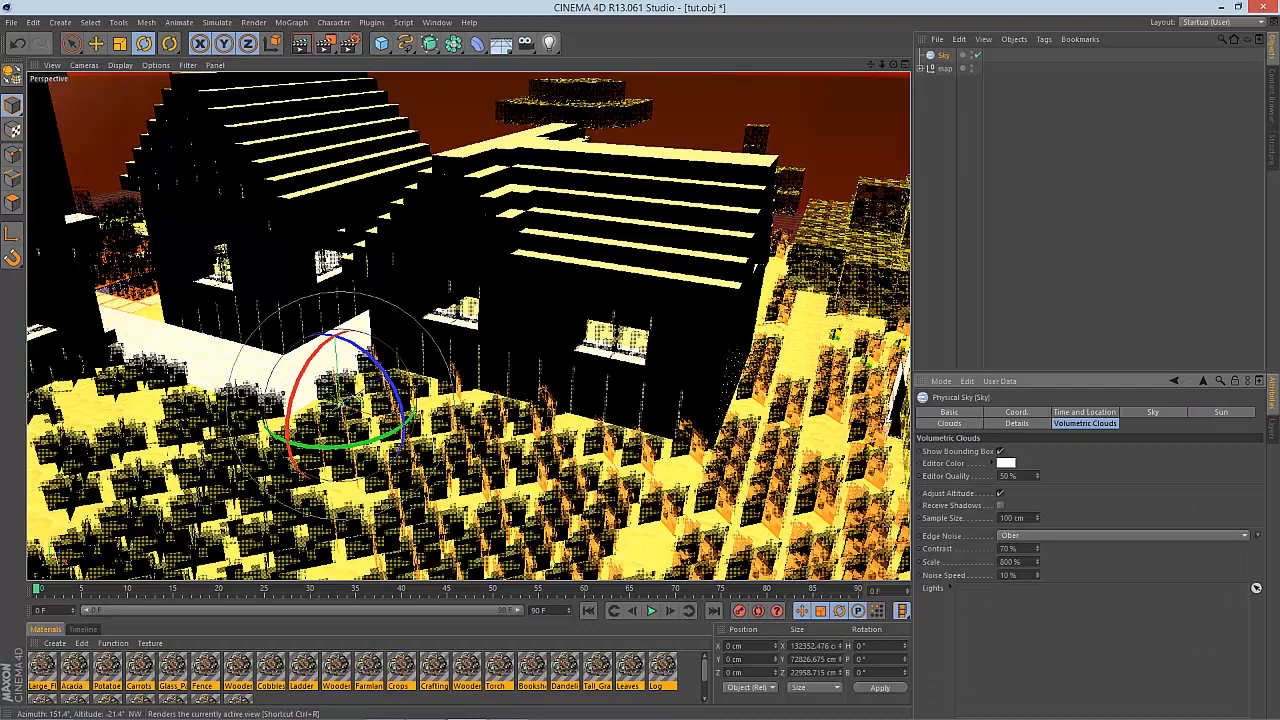
pyautogui.hotkey('ctrl', 'r')
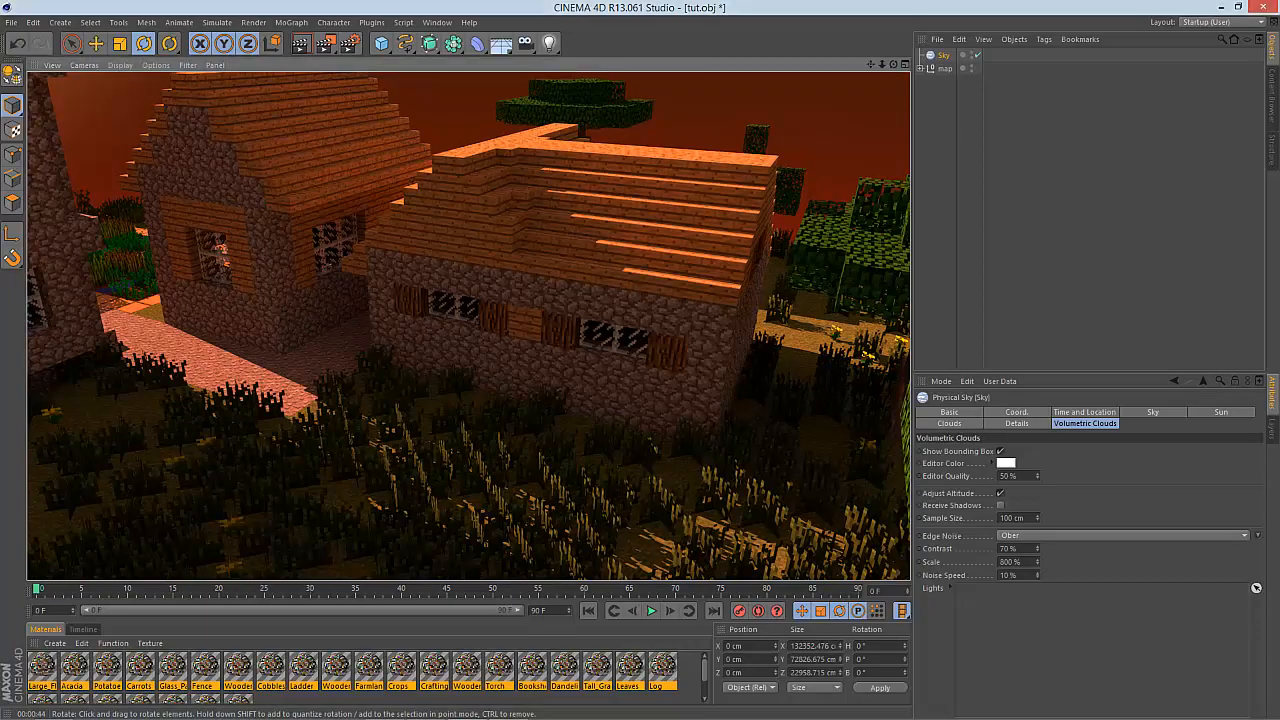
# Disable the Sky object in the scene.
pyautogui.keyDown('alt'); pyautogui.moveTo(700, 320); pyautogui.dragTo(290, 418); pyautogui.keyUp('alt')
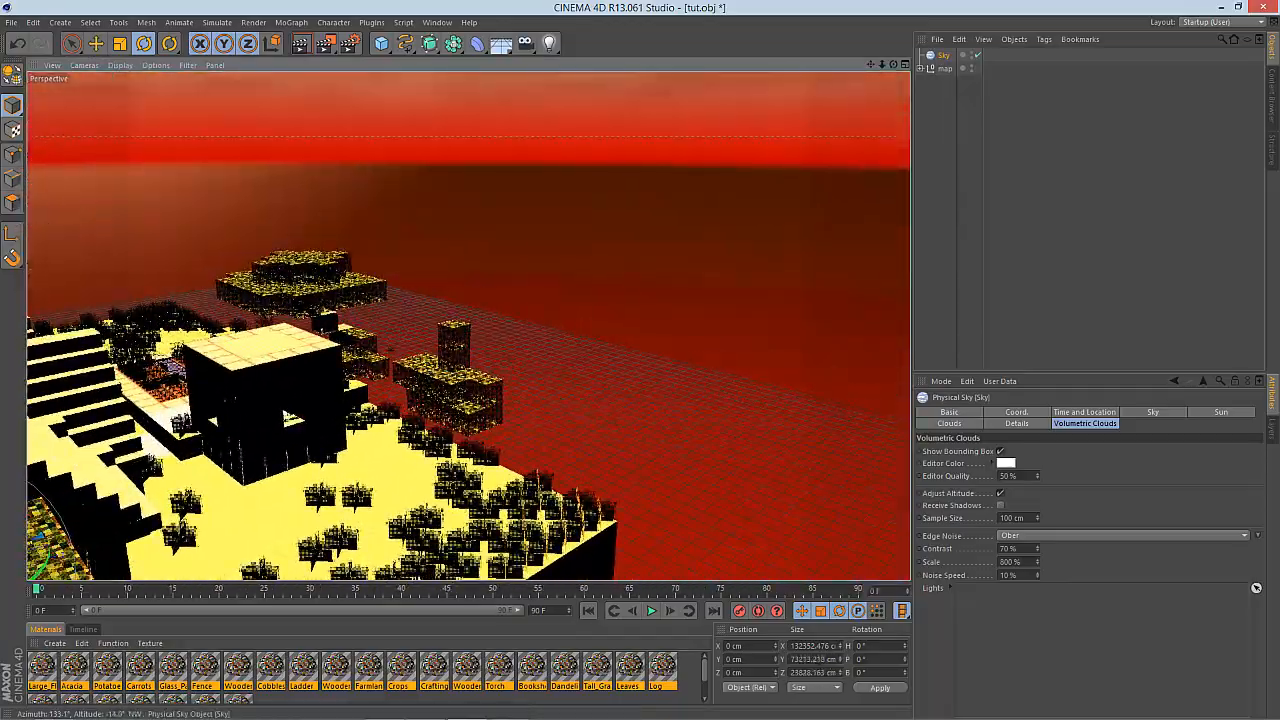
pyautogui.click(977, 55)
pyautogui.keyDown('alt'); pyautogui.moveTo(468, 326); pyautogui.dragTo(575, 332, button='middle'); pyautogui.keyUp('alt')
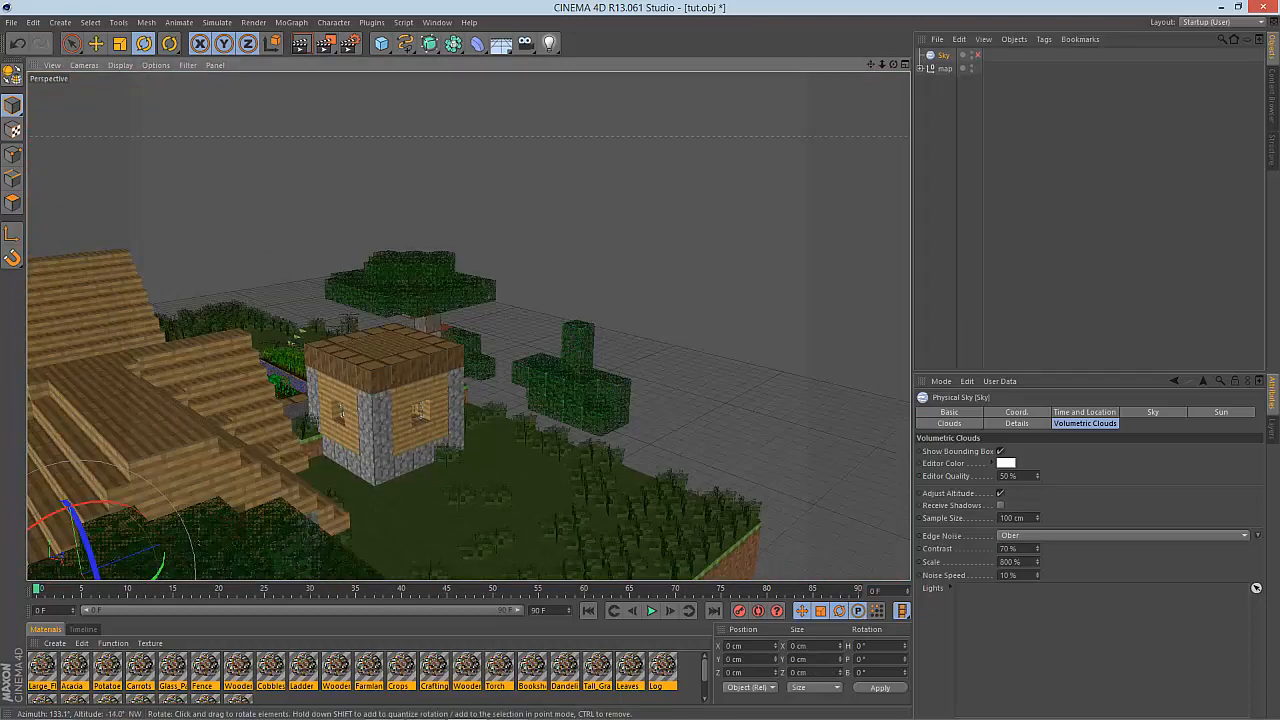
# Expand the map group and delete the Leaves object next to the small flat-roofed house.
pyautogui.keyDown('alt'); pyautogui.moveTo(549, 394); pyautogui.dragTo(620, 394, button='right'); pyautogui.keyUp('alt')
pyautogui.keyDown('alt'); pyautogui.moveTo(549, 394); pyautogui.dragTo(430, 465, button='middle'); pyautogui.keyUp('alt')
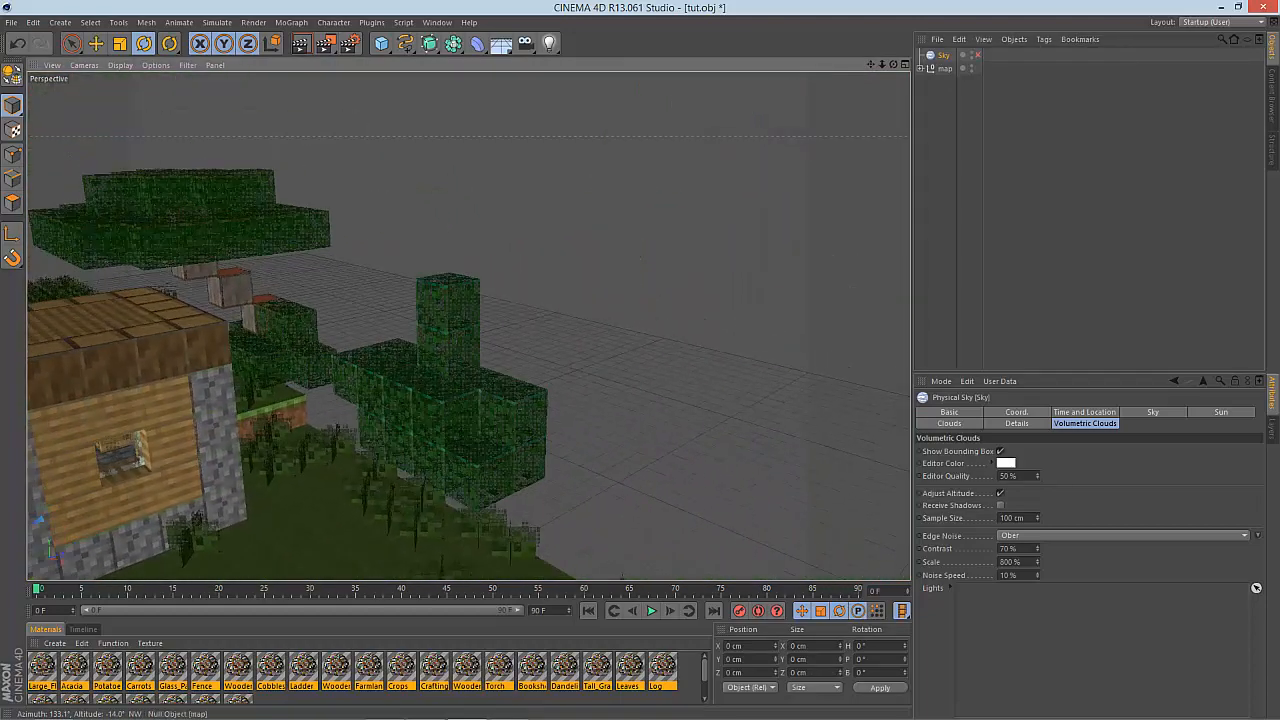
pyautogui.click(920, 68)
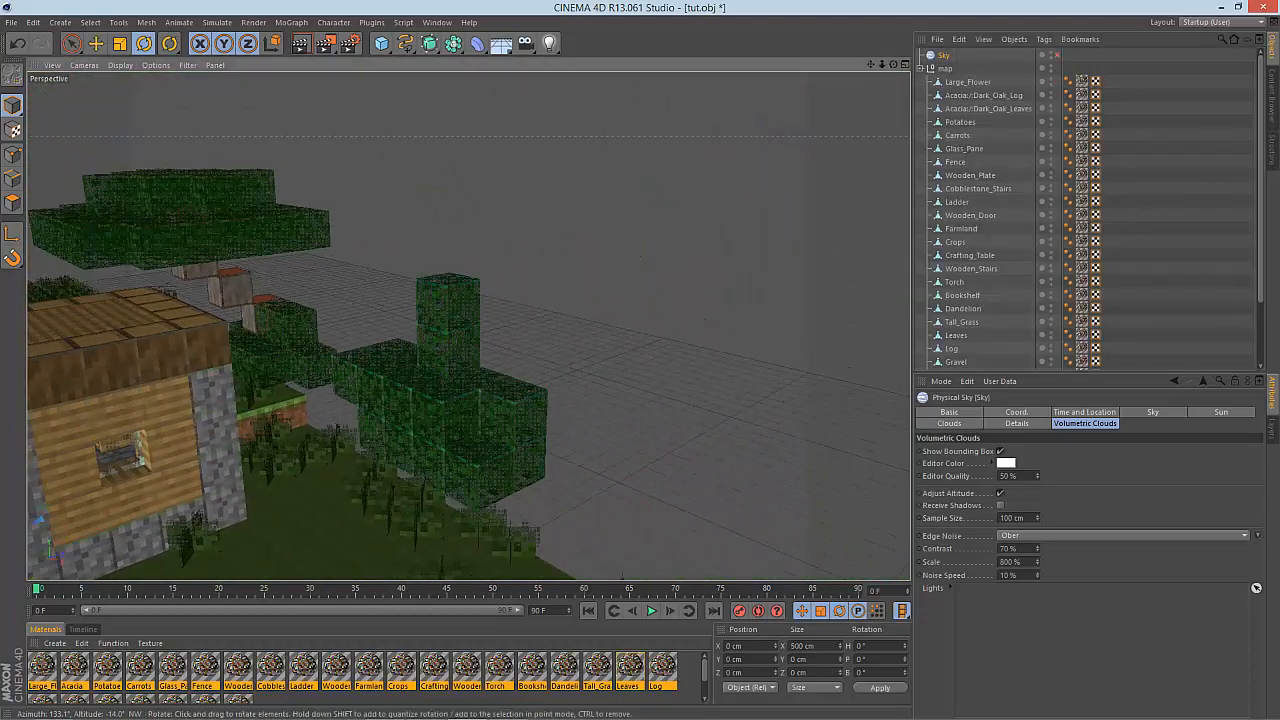
pyautogui.click(450, 420)
pyautogui.keyDown('alt'); pyautogui.moveTo(426, 403); pyautogui.dragTo(428, 207); pyautogui.keyUp('alt')
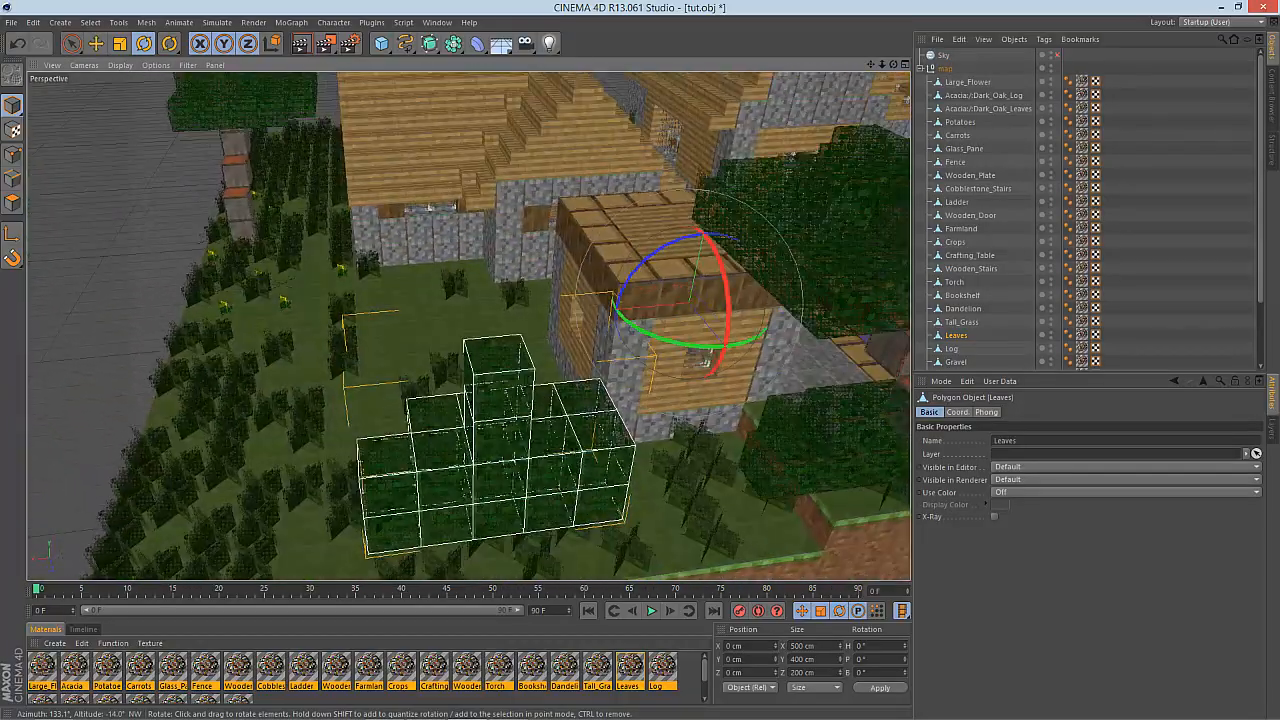
pyautogui.scroll(-10, 548, 334)
pyautogui.scroll(10, 548, 334)
pyautogui.scroll(-2, 548, 334)
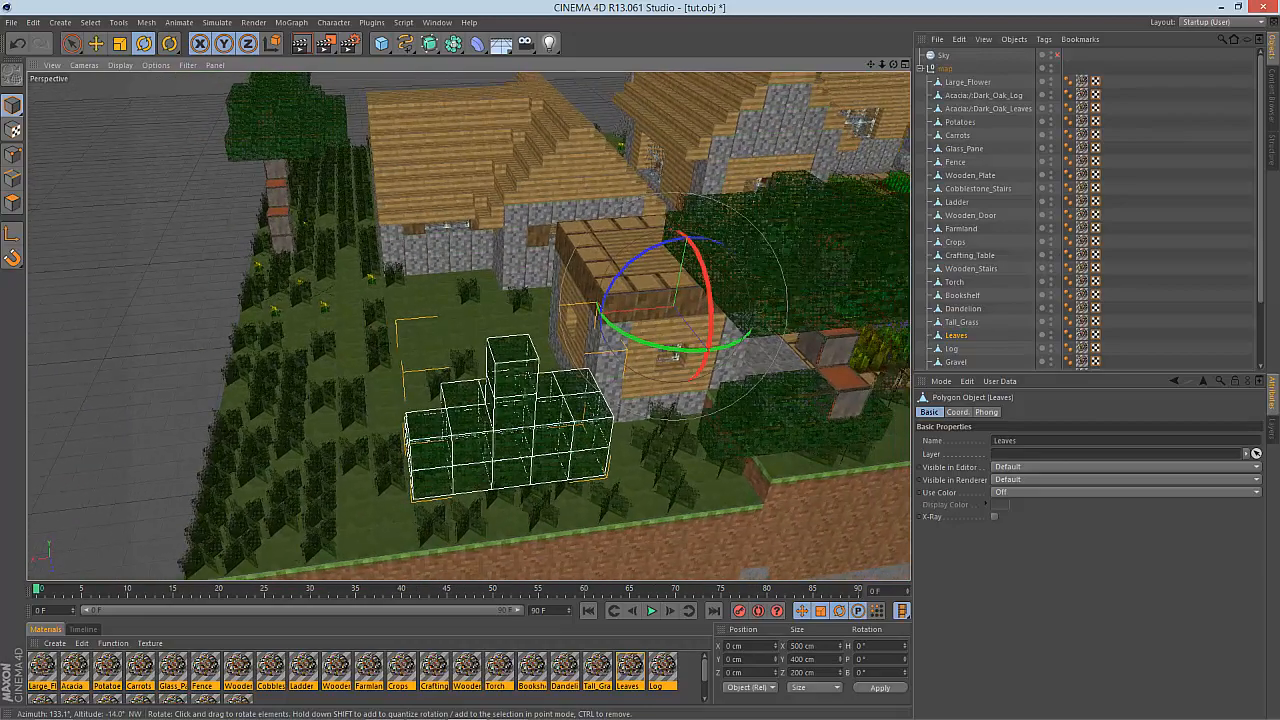
pyautogui.press('Delete')
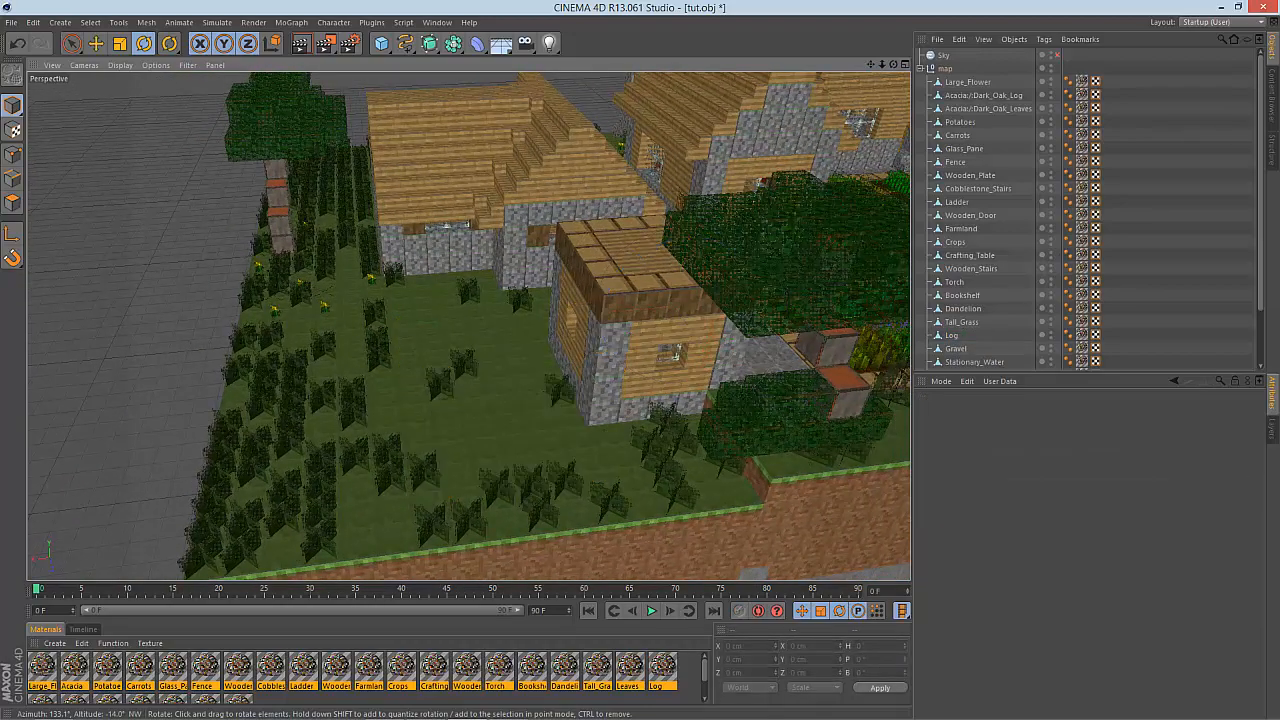
# Delete the low Dark_Oak_Leaves polygons beside the small house, using Rectangle Selection with Only Select Visible Elements turned off.
pyautogui.keyDown('alt'); pyautogui.moveTo(548, 334); pyautogui.dragTo(300, 395, button='middle'); pyautogui.keyUp('alt')
pyautogui.keyDown('alt'); pyautogui.moveTo(276, 500); pyautogui.dragTo(227, 507); pyautogui.keyUp('alt')
pyautogui.click(262, 500)
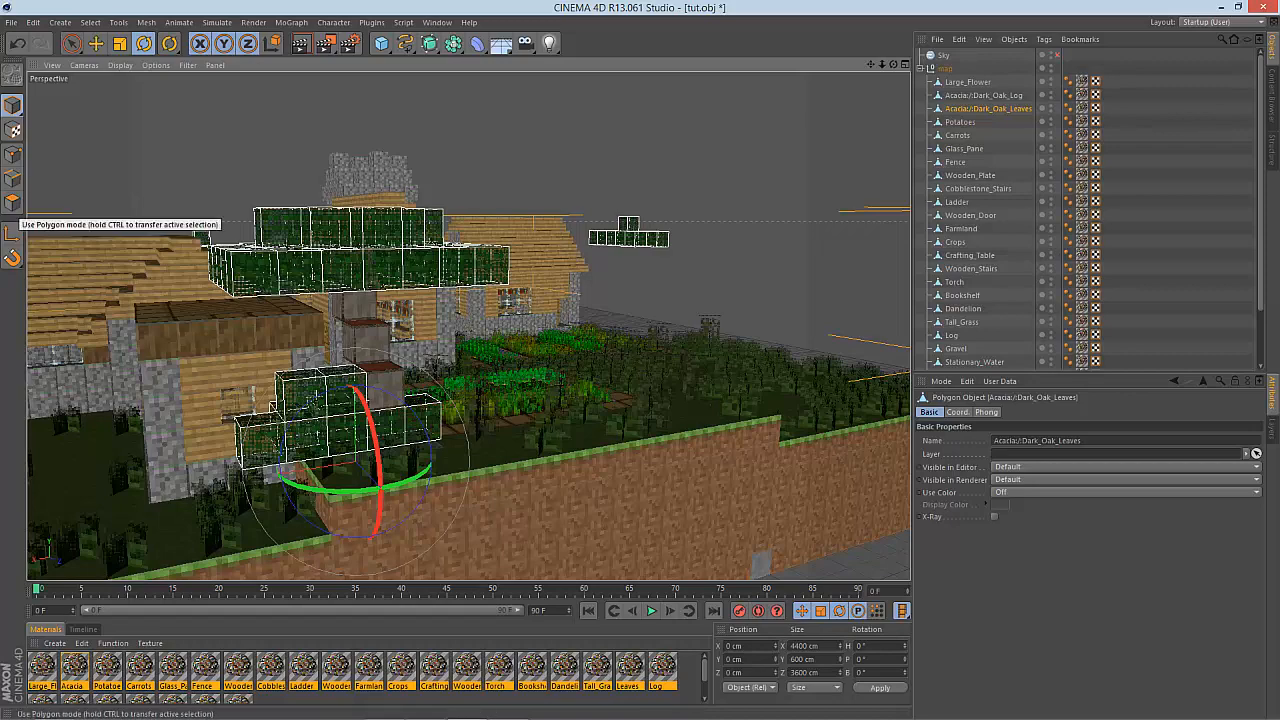
pyautogui.click(12, 204)
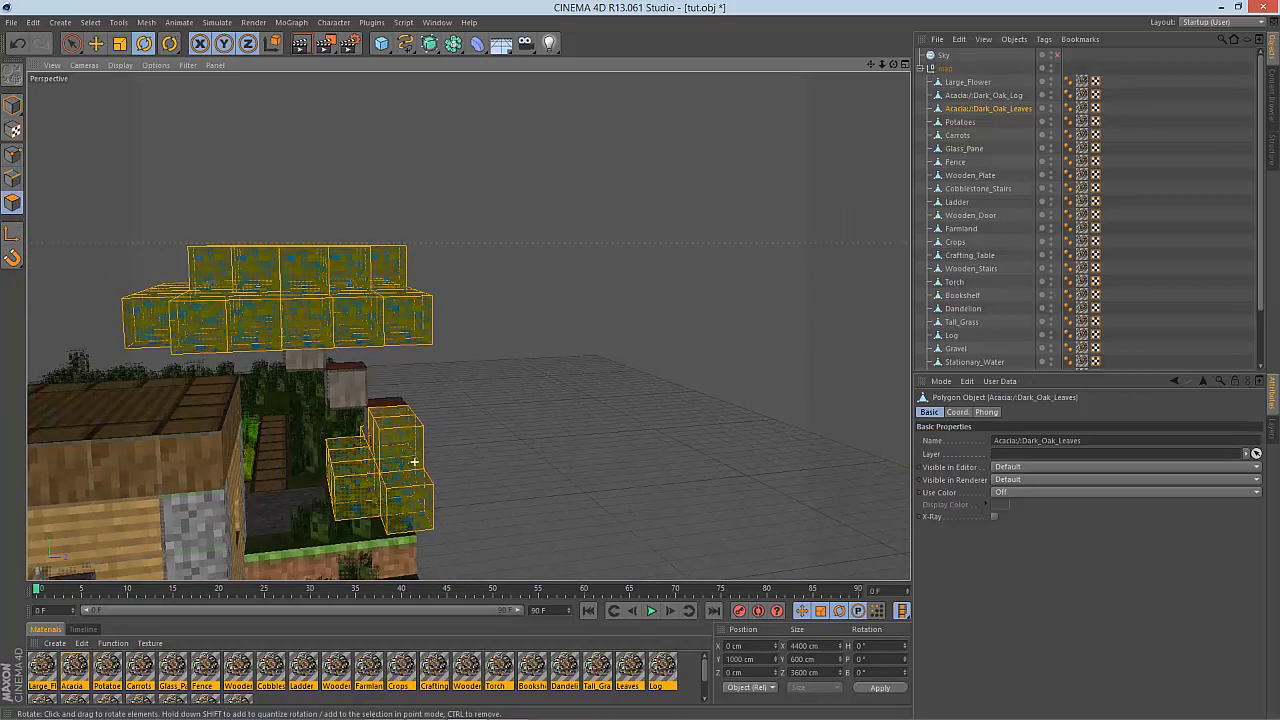
pyautogui.moveTo(71, 43); pyautogui.dragTo(120, 87)
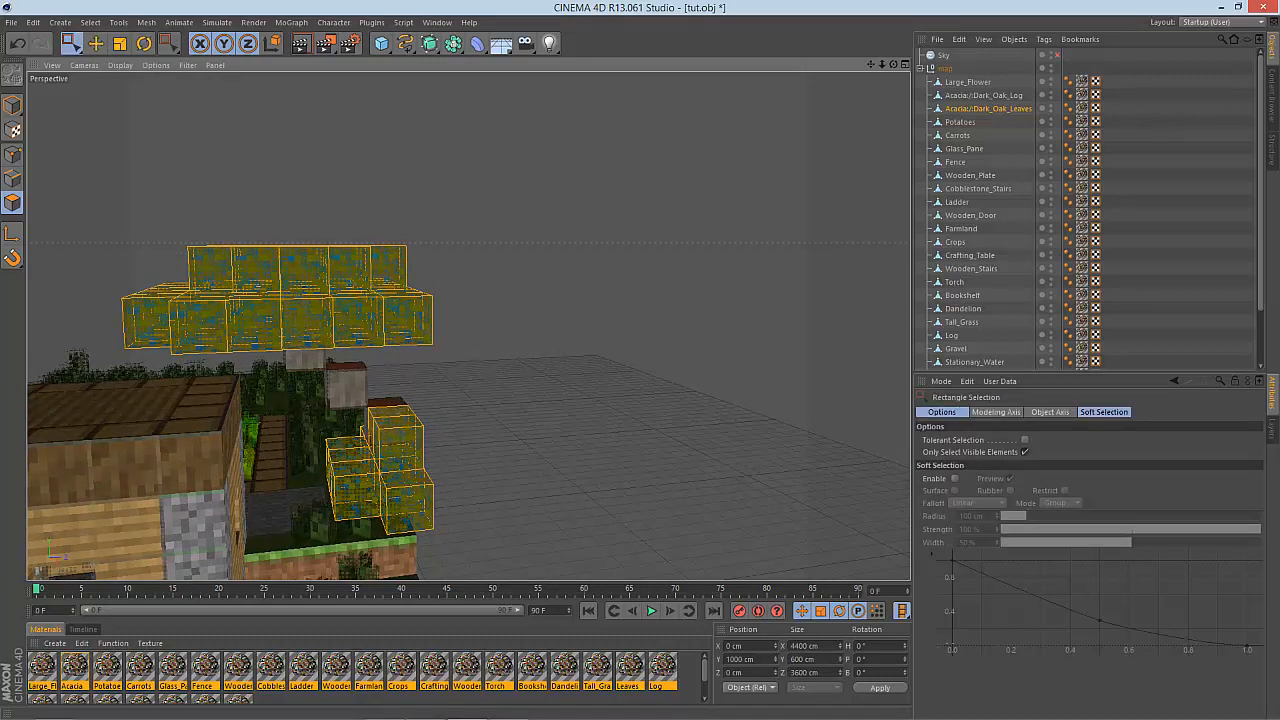
pyautogui.click(1024, 452)
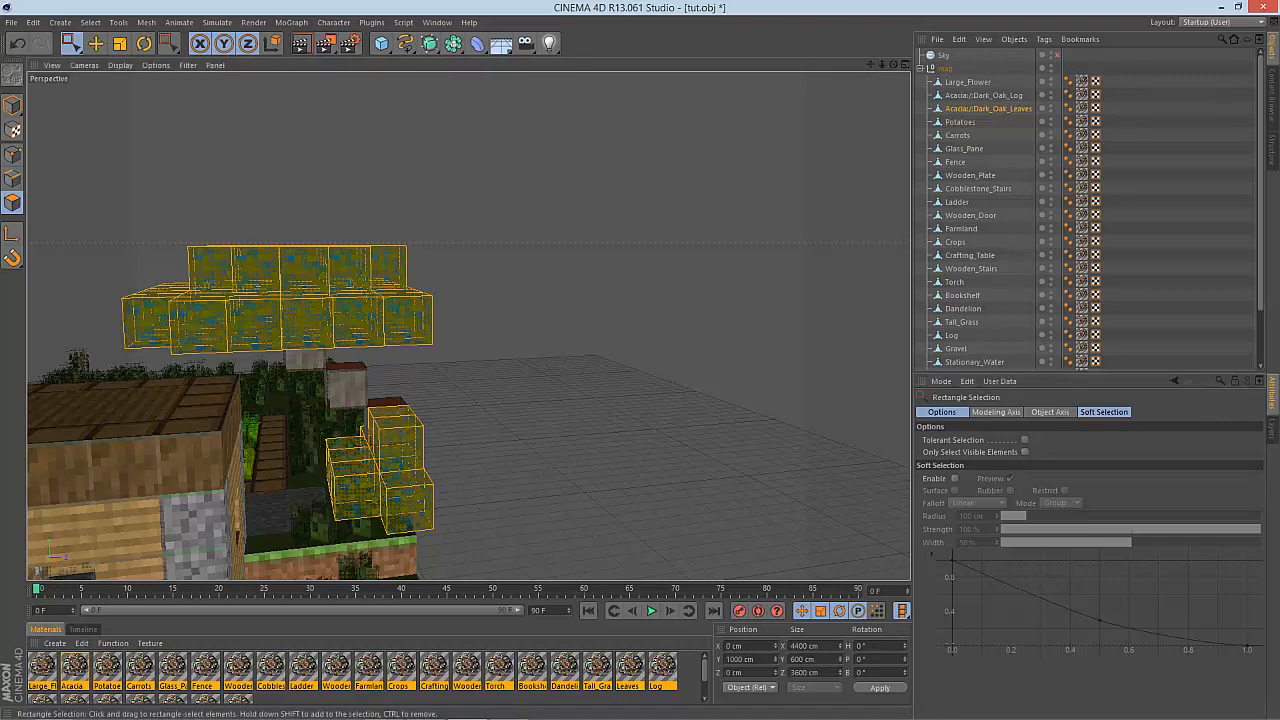
pyautogui.moveTo(314, 541); pyautogui.dragTo(338, 326)
pyautogui.press('Delete')
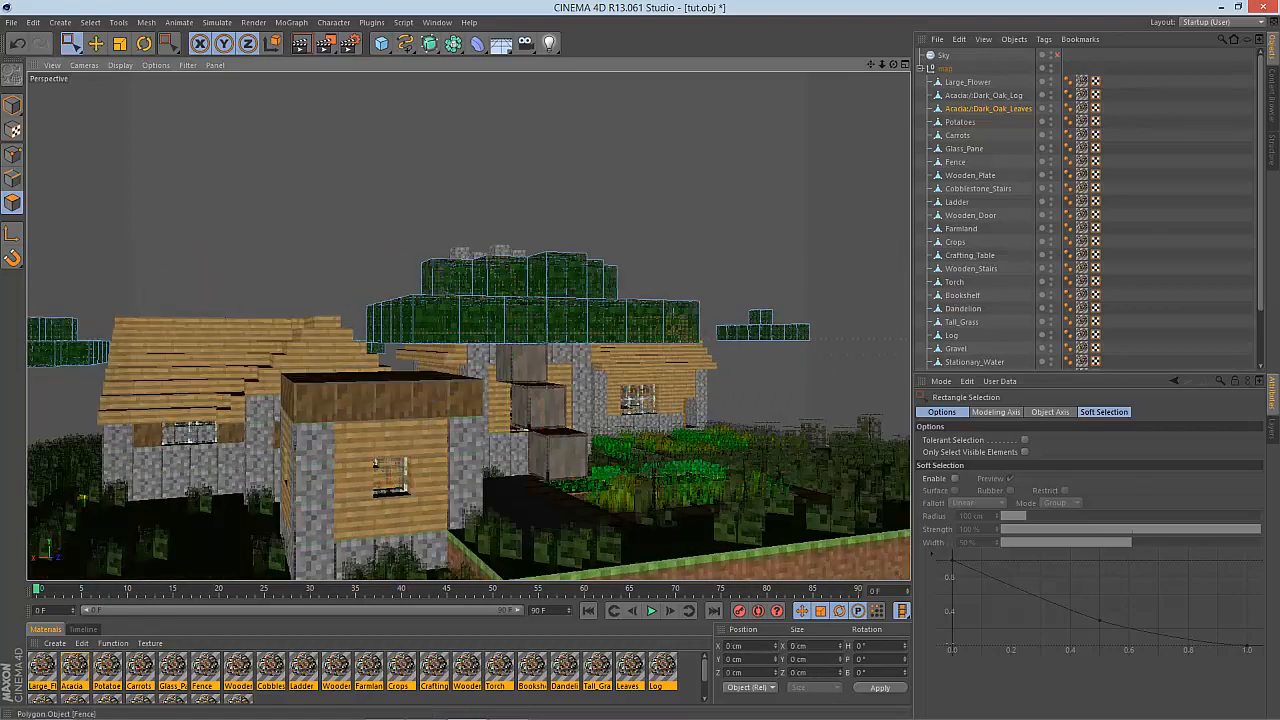
# Select all polygons of the floating Dark_Oak_Leaves cluster beyond the stepped roof and delete them.
pyautogui.keyDown('alt'); pyautogui.moveTo(540, 290); pyautogui.dragTo(352, 356, button='middle'); pyautogui.keyUp('alt')
pyautogui.keyDown('alt'); pyautogui.moveTo(488, 382); pyautogui.dragTo(800, 350, button='right'); pyautogui.keyUp('alt')
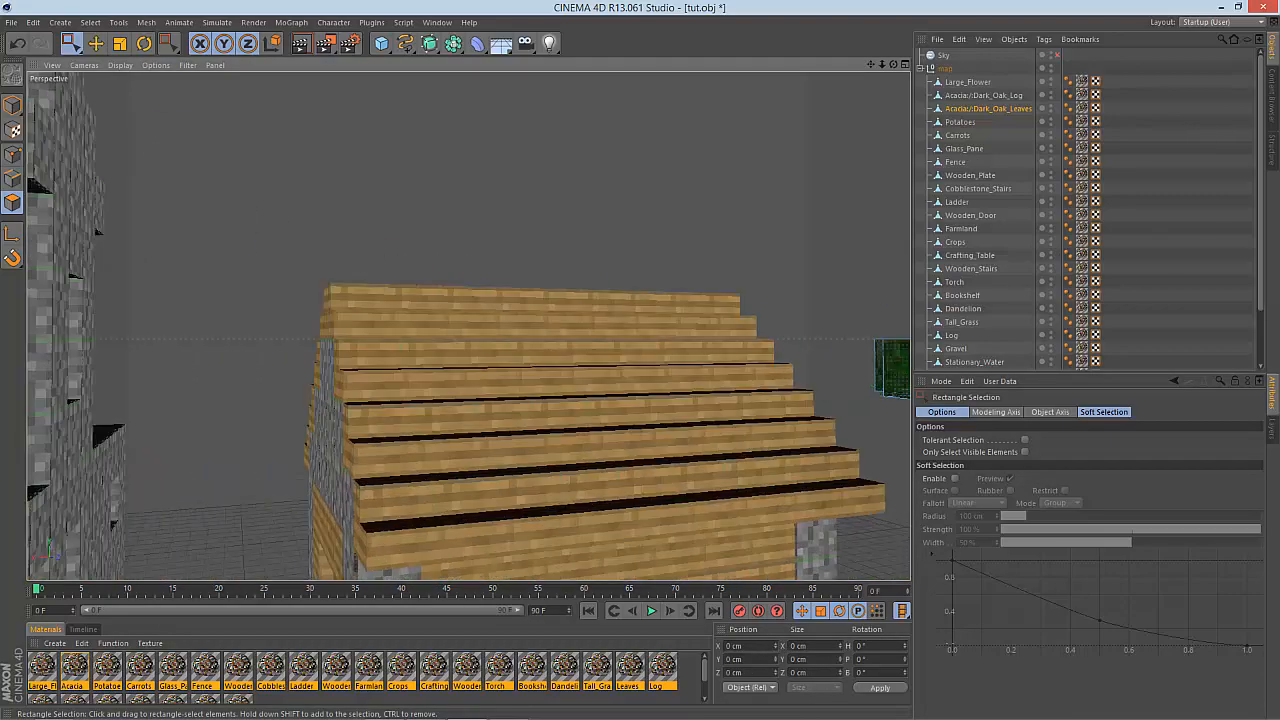
pyautogui.keyDown('alt'); pyautogui.moveTo(800, 350); pyautogui.dragTo(472, 327, button='middle'); pyautogui.keyUp('alt')
pyautogui.keyDown('alt'); pyautogui.moveTo(472, 327); pyautogui.dragTo(660, 372); pyautogui.keyUp('alt')
pyautogui.moveTo(146, 435); pyautogui.dragTo(540, 208)
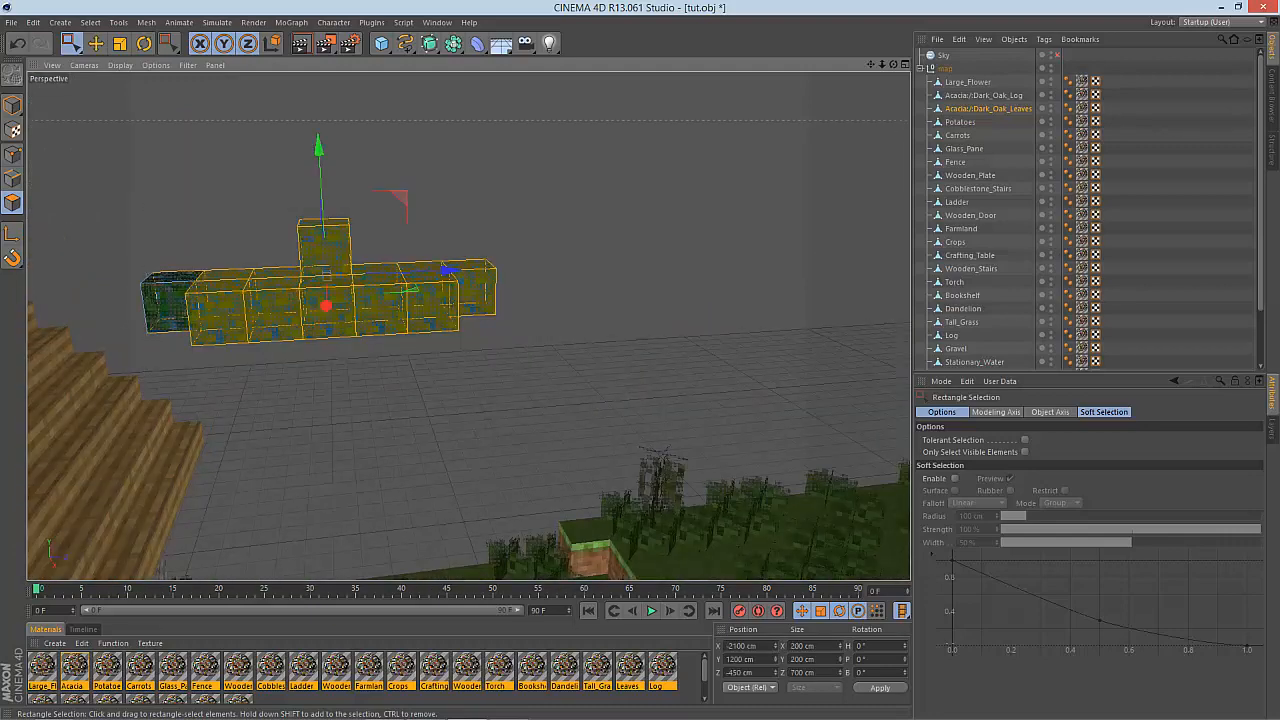
pyautogui.moveTo(98, 222); pyautogui.dragTo(505, 338)
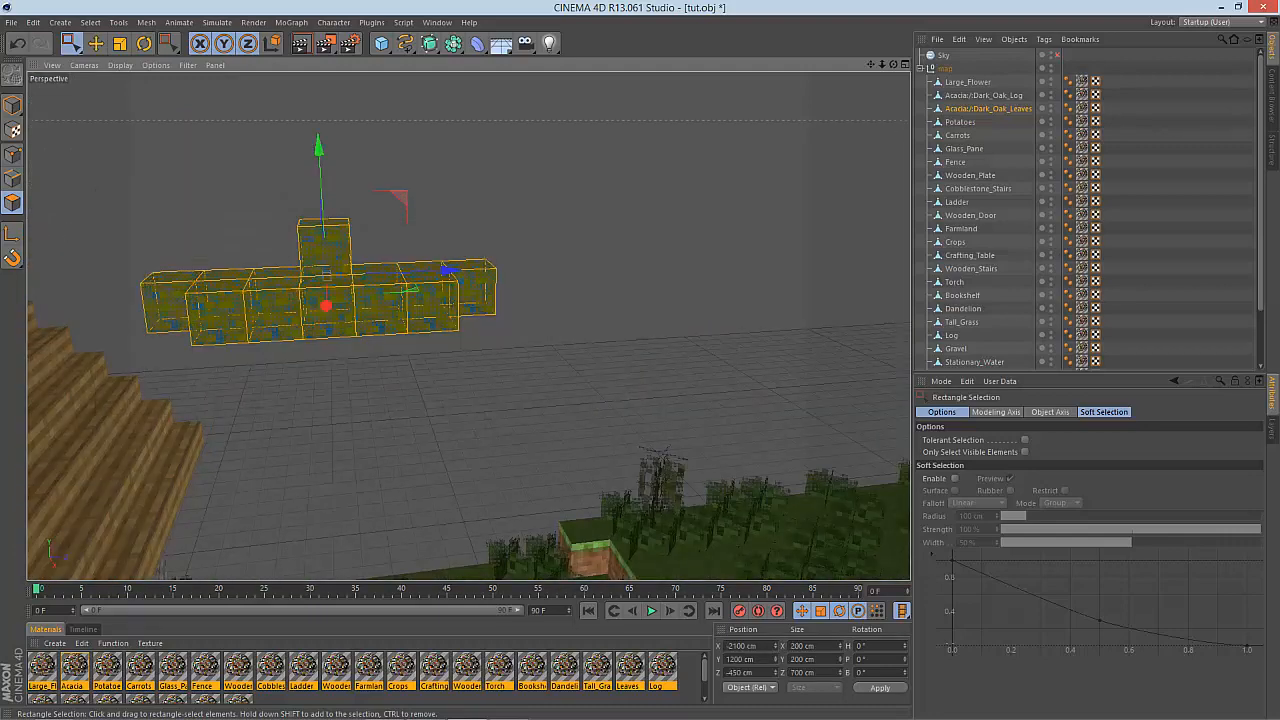
pyautogui.press('Delete')
pyautogui.keyDown('alt'); pyautogui.moveTo(468, 400); pyautogui.dragTo(575, 330); pyautogui.keyUp('alt')
pyautogui.scroll(-6, 575, 498)
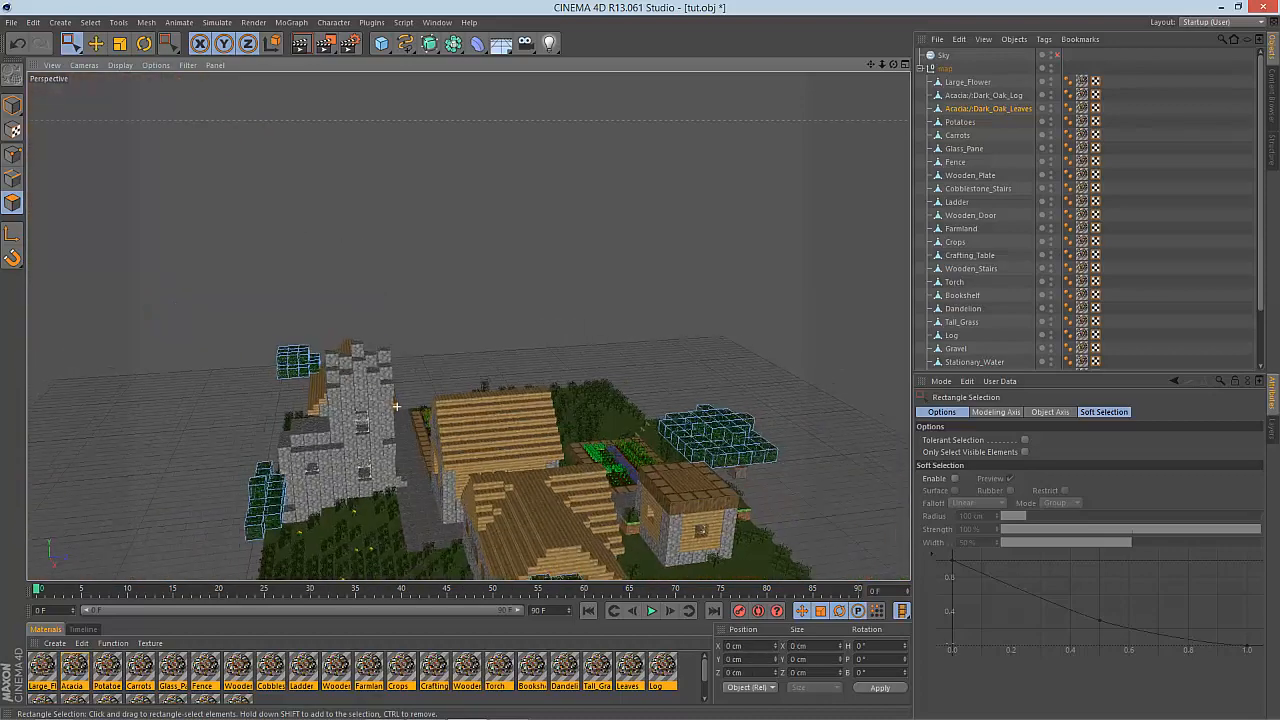
pyautogui.keyDown('alt'); pyautogui.moveTo(500, 498); pyautogui.dragTo(665, 345); pyautogui.keyUp('alt')
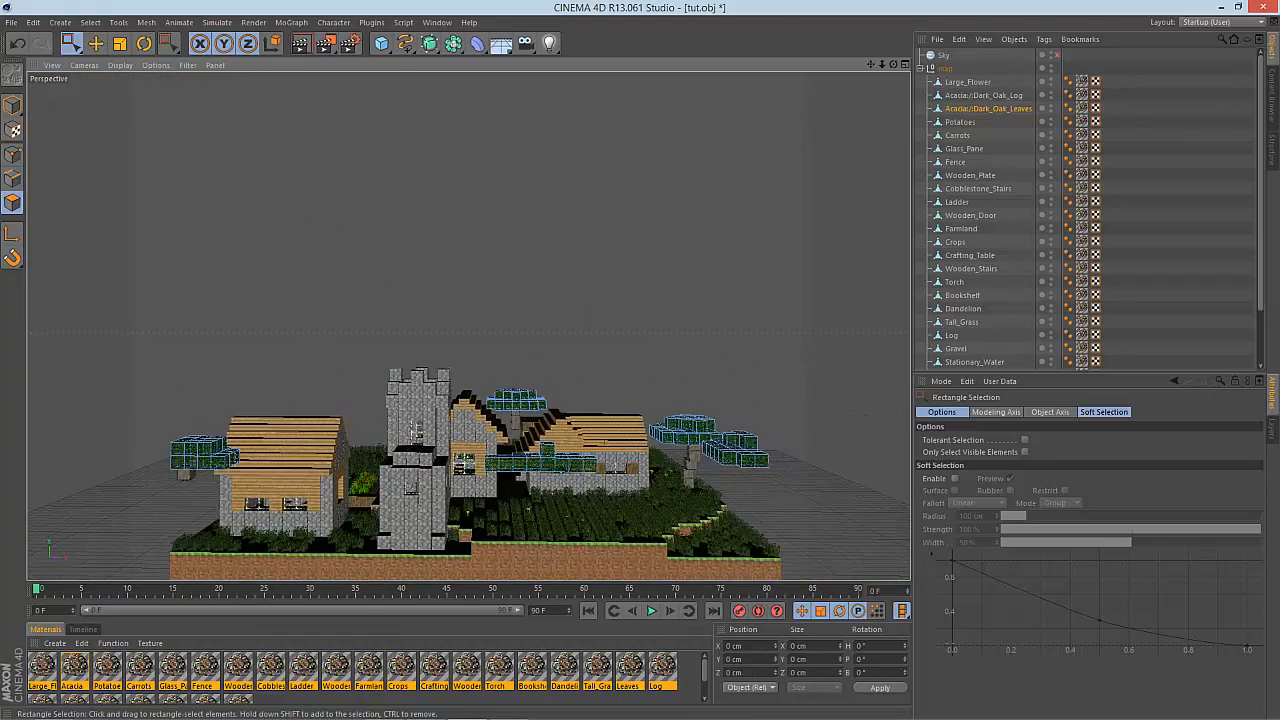
# Delete the Dark_Oak_Leaves polygons beside the plank-roofed house and the low cluster in front of the long house.
pyautogui.moveTo(147, 503); pyautogui.dragTo(246, 428)
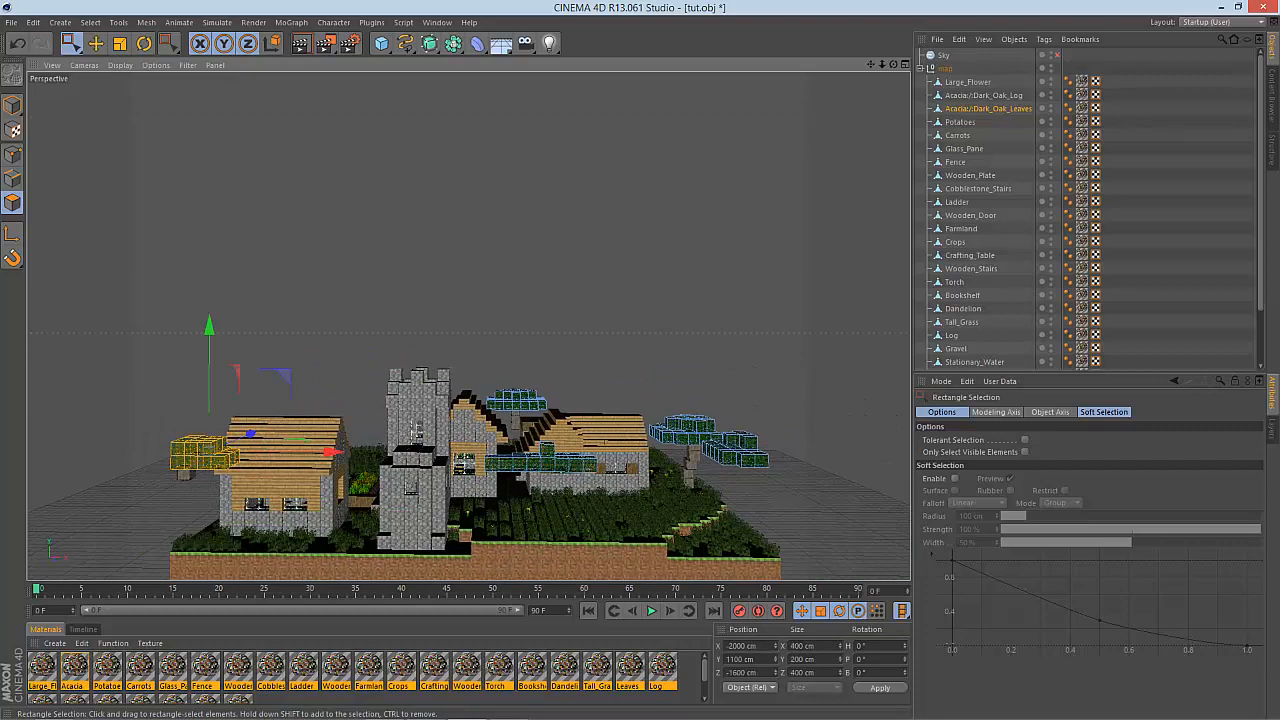
pyautogui.press('Delete')
pyautogui.keyDown('alt'); pyautogui.moveTo(467, 508); pyautogui.dragTo(404, 505, button='middle'); pyautogui.keyUp('alt')
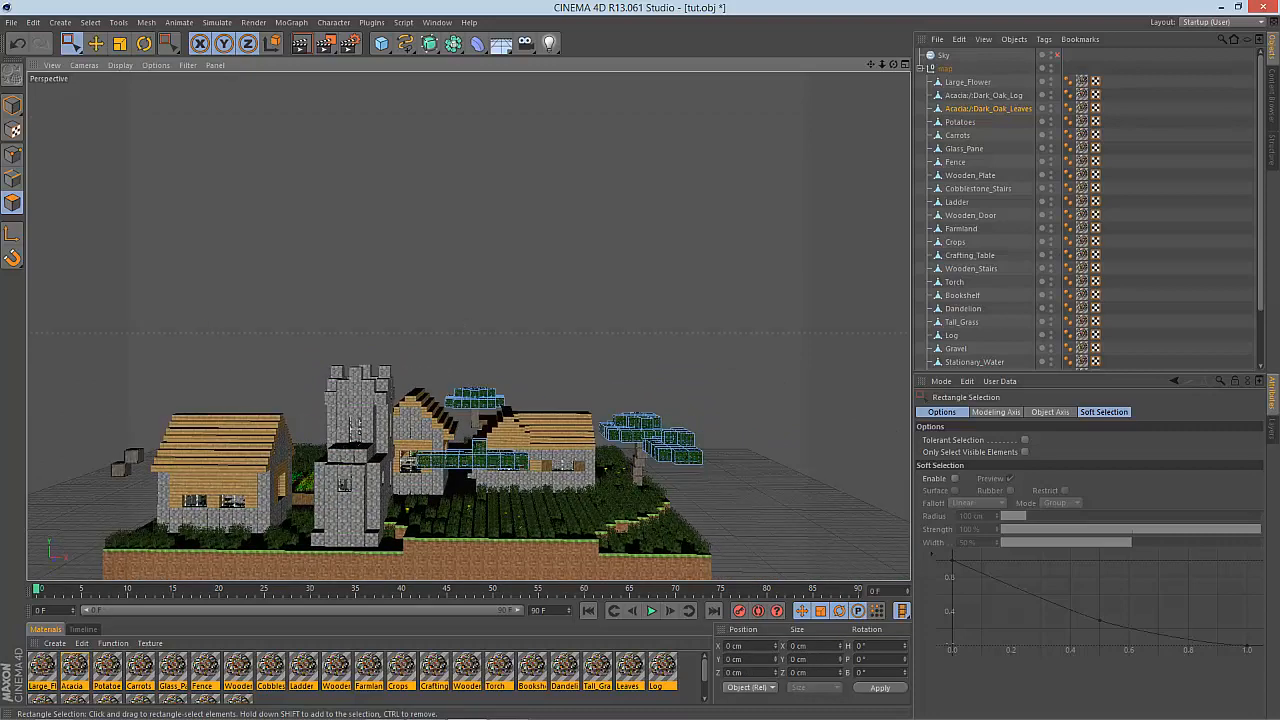
pyautogui.moveTo(413, 519); pyautogui.dragTo(530, 434)
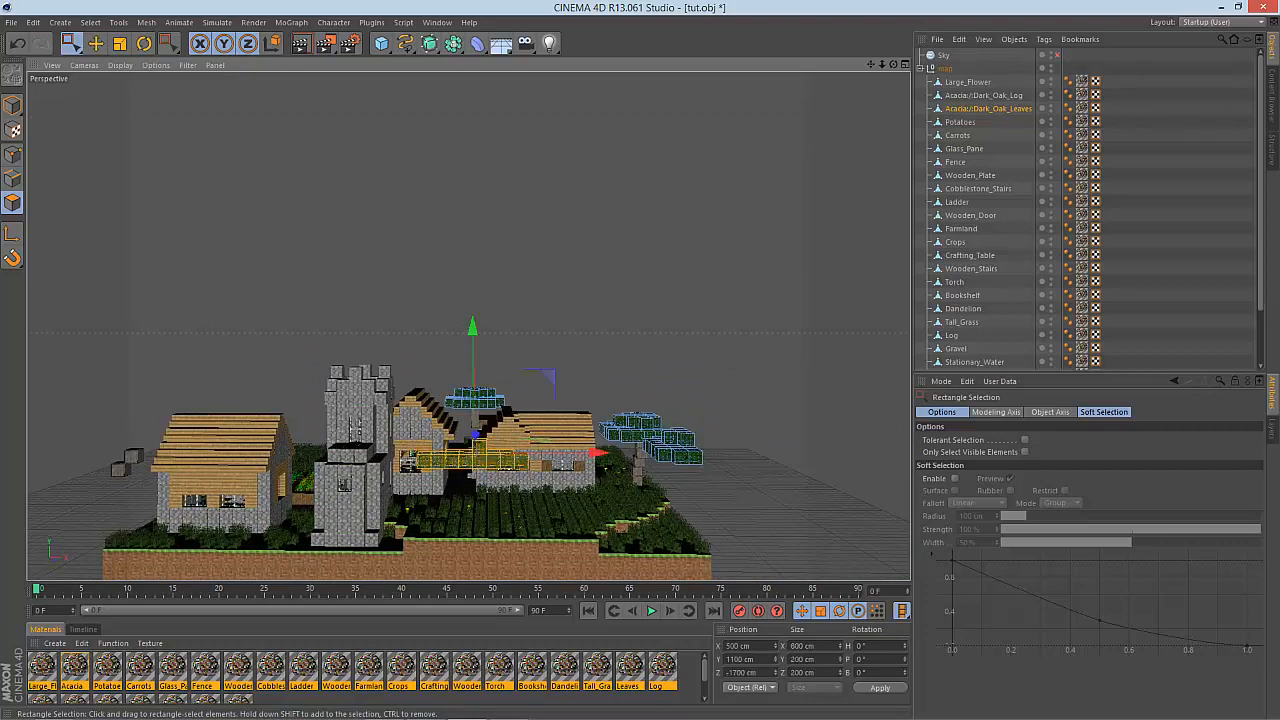
pyautogui.press('Delete')
# Delete the stray Dark_Oak_Leaves polygons between the stone tower and the neighbouring houses.
pyautogui.keyDown('alt'); pyautogui.moveTo(475, 318); pyautogui.dragTo(225, 318, button='middle'); pyautogui.keyUp('alt')
pyautogui.keyDown('alt'); pyautogui.moveTo(475, 318); pyautogui.dragTo(315, 318); pyautogui.keyUp('alt')
pyautogui.keyDown('alt'); pyautogui.moveTo(475, 318); pyautogui.dragTo(578, 268, button='middle'); pyautogui.keyUp('alt')
pyautogui.moveTo(263, 456); pyautogui.dragTo(366, 384)
pyautogui.press('Delete')
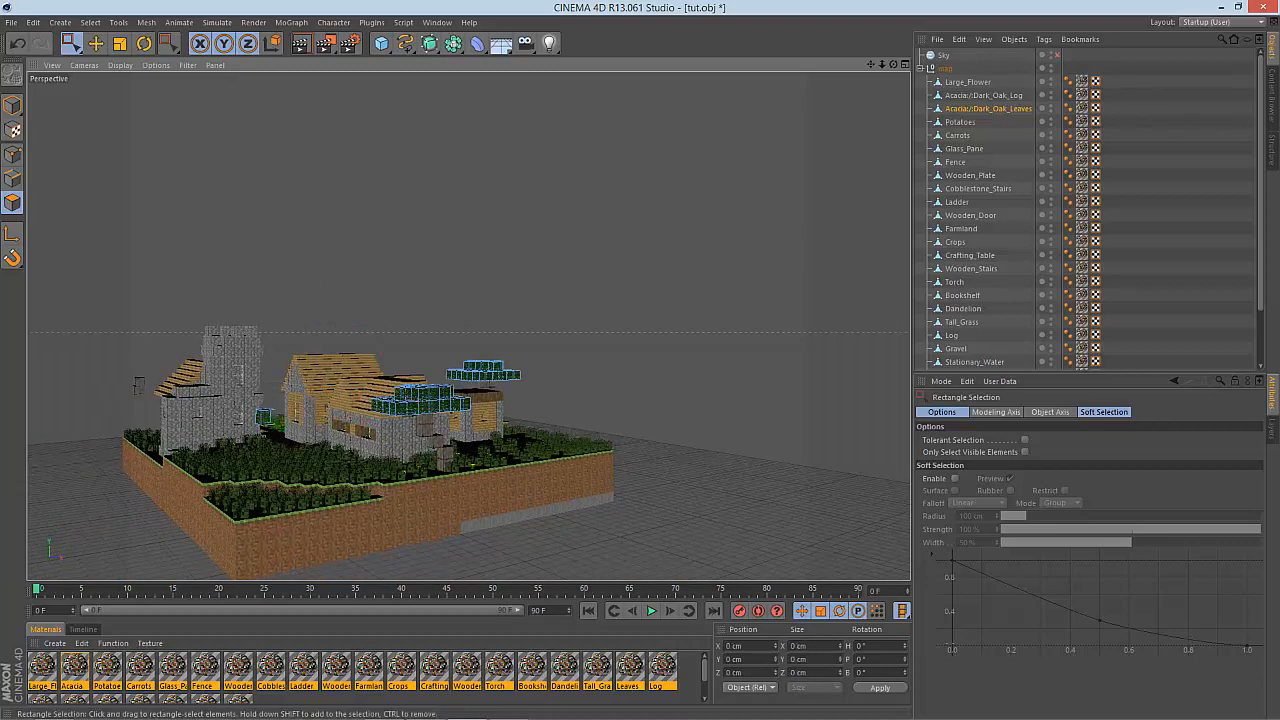
pyautogui.moveTo(250, 402); pyautogui.dragTo(313, 431)
pyautogui.press('Delete')
# Examine the floating blocks beside the plank roof of the house near the tower.
pyautogui.keyDown('alt'); pyautogui.moveTo(461, 320); pyautogui.dragTo(509, 478); pyautogui.keyUp('alt')
pyautogui.keyDown('alt'); pyautogui.moveTo(509, 478); pyautogui.dragTo(469, 318, button='middle'); pyautogui.keyUp('alt')
pyautogui.scroll(6, 266, 537)
pyautogui.scroll(-5, 266, 537)
pyautogui.press('r')
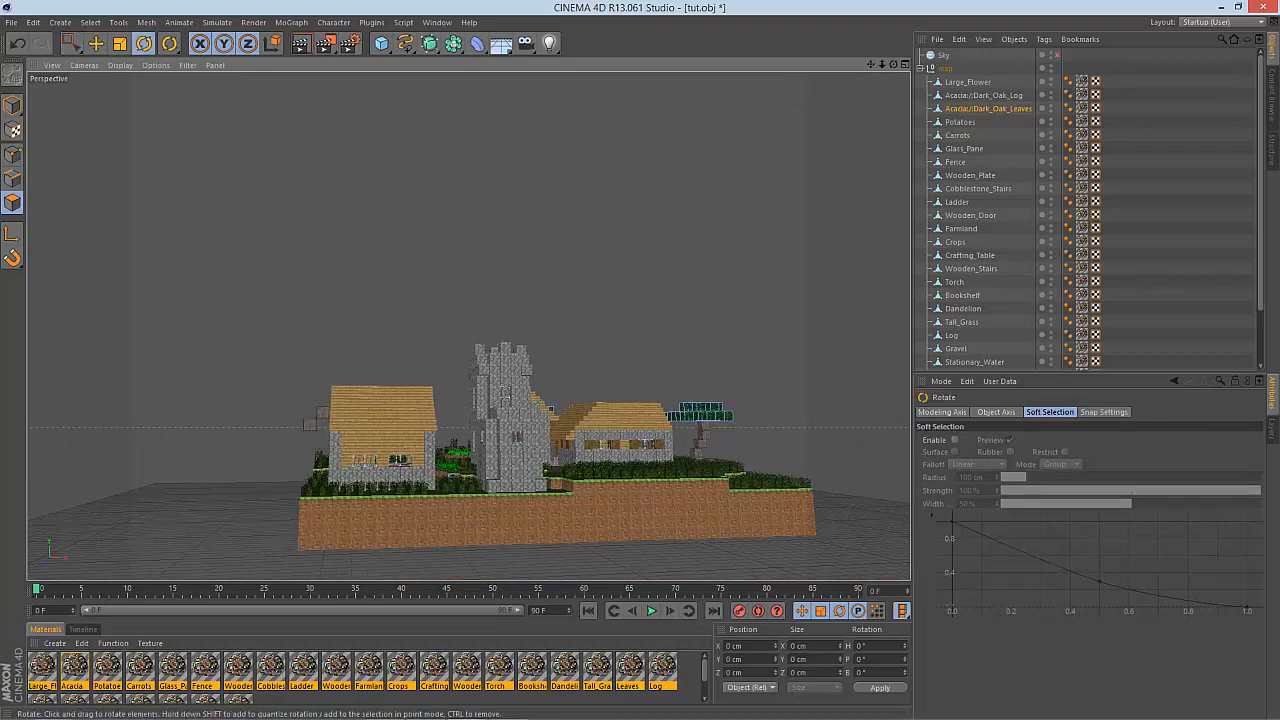
pyautogui.scroll(5, 300, 428)
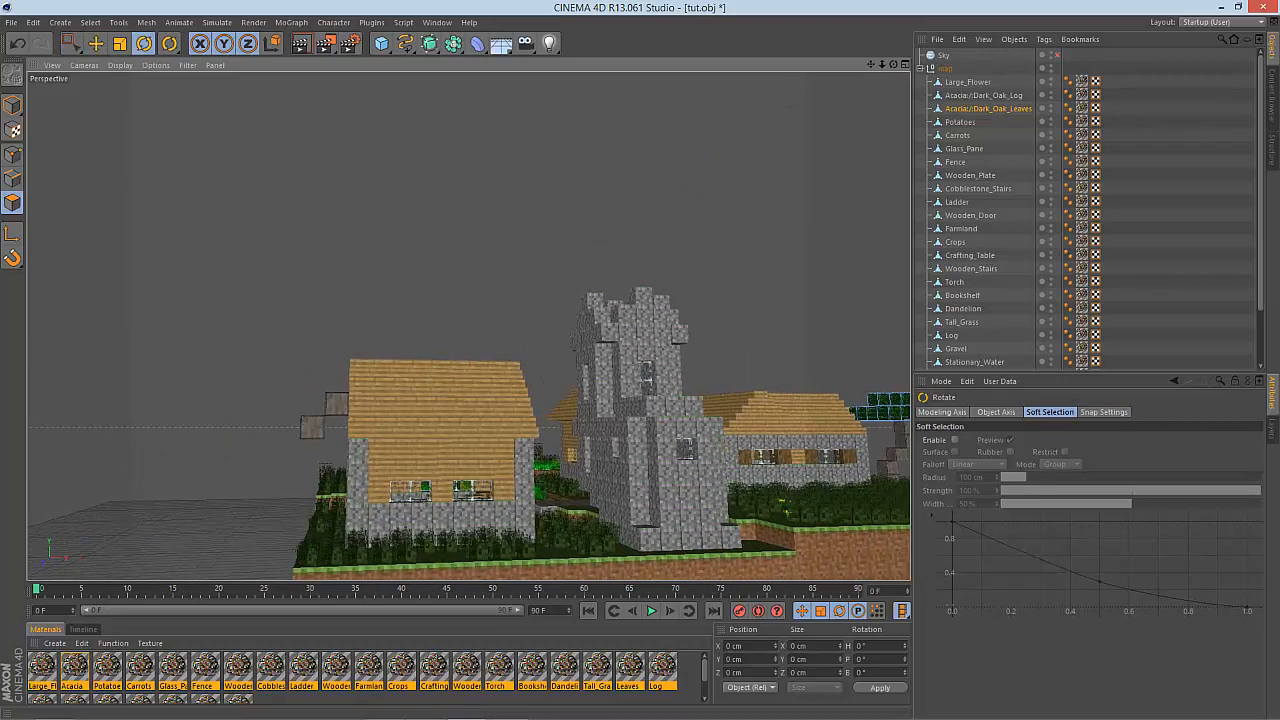
pyautogui.press('e')
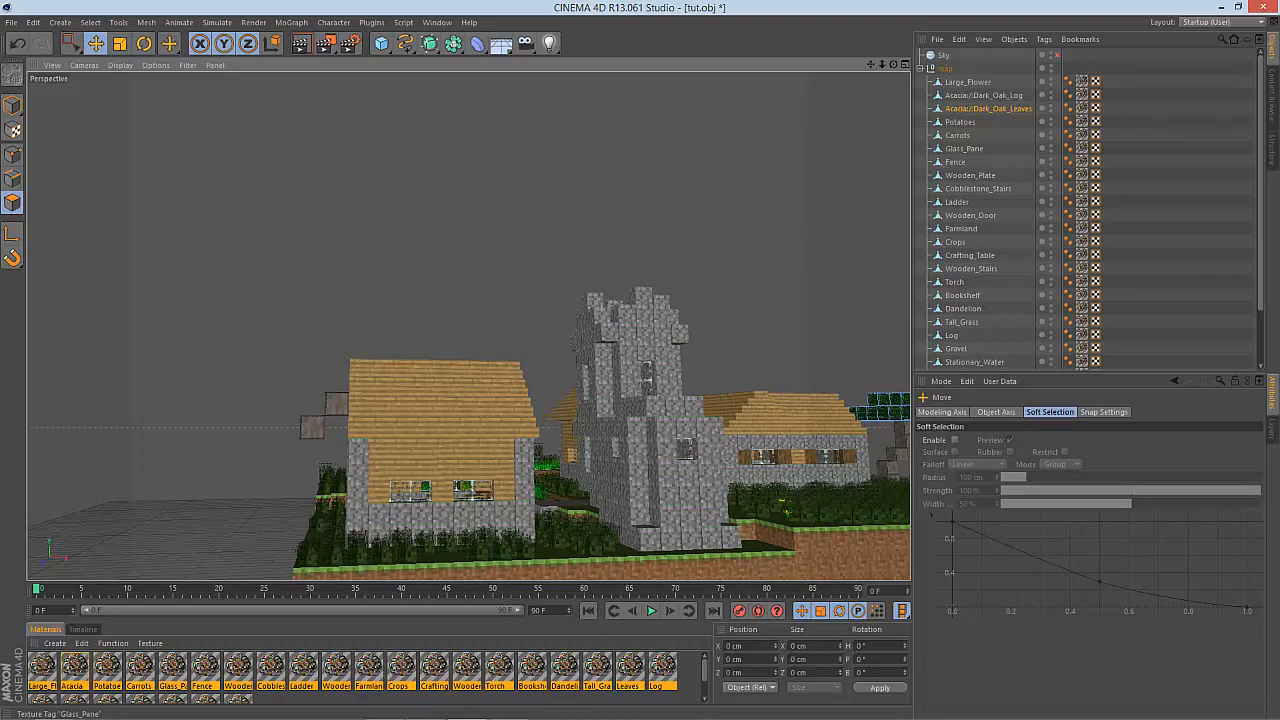
pyautogui.scroll(-3, 1000, 210)
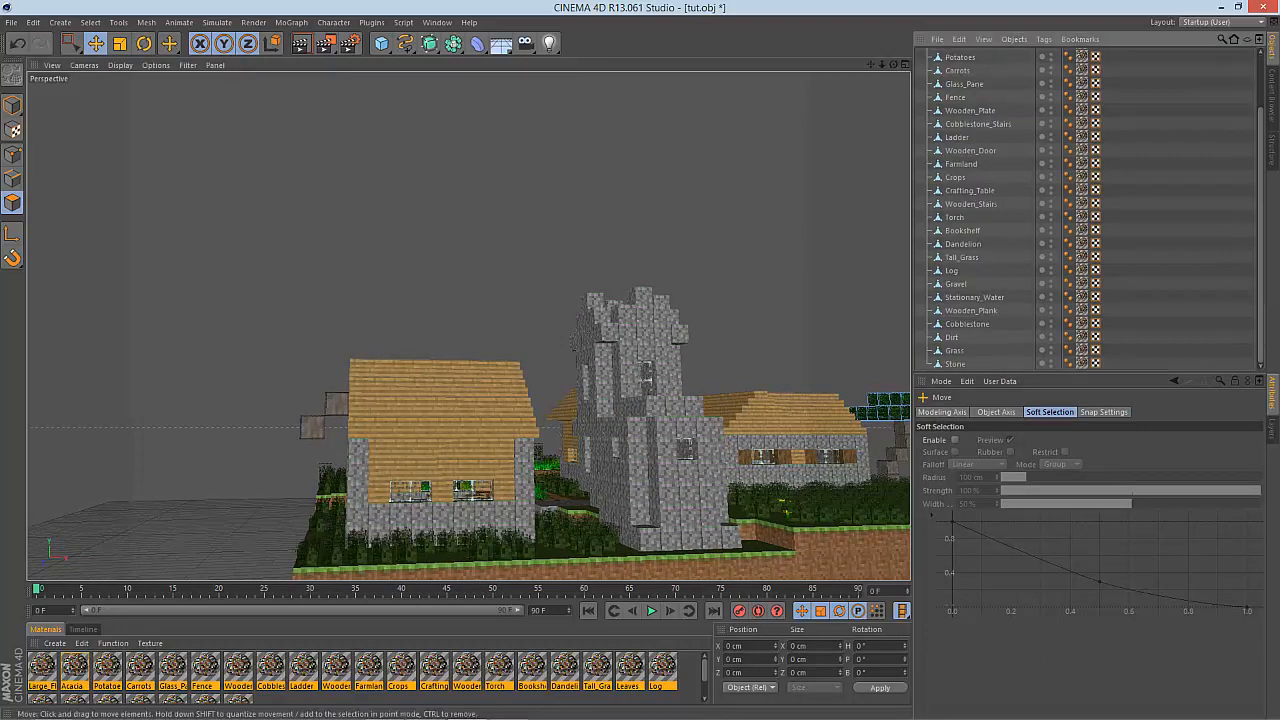
pyautogui.scroll(8, 312, 401)
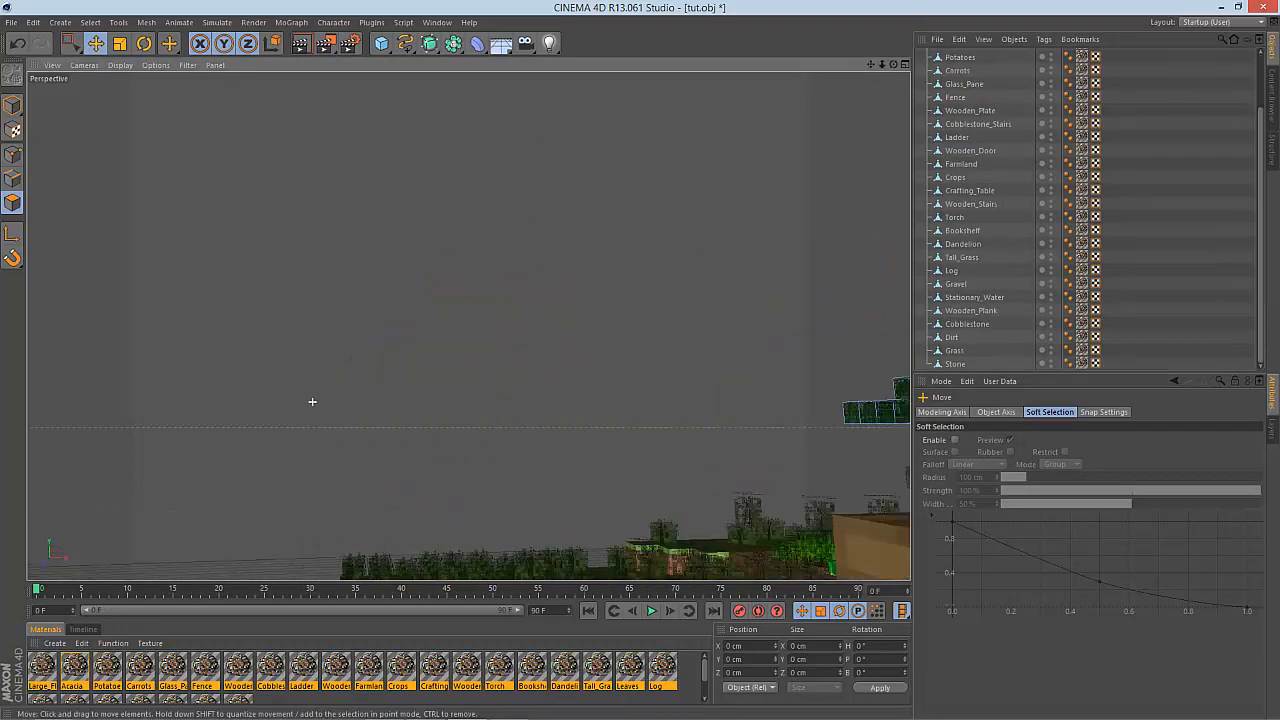
pyautogui.scroll(-4, 312, 401)
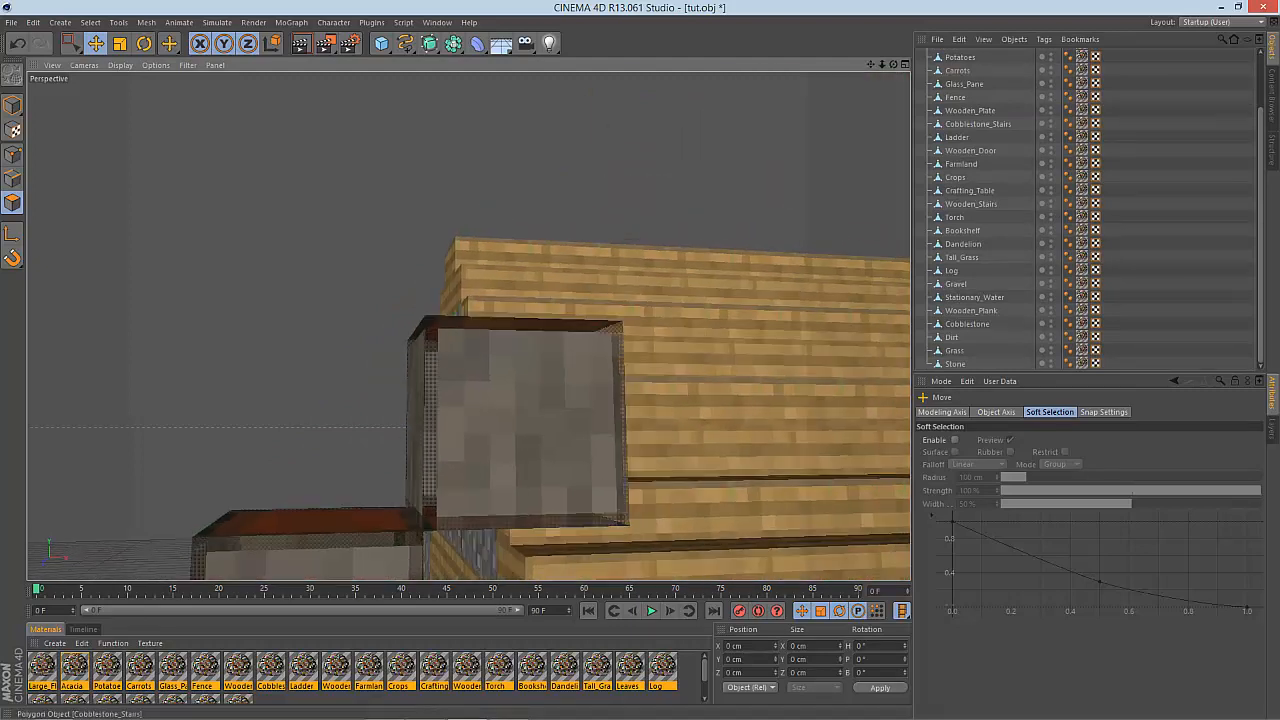
# Select the Dark_Oak_Log object and delete its two floating blocks beside the house's plank roof.
pyautogui.click(970, 150)
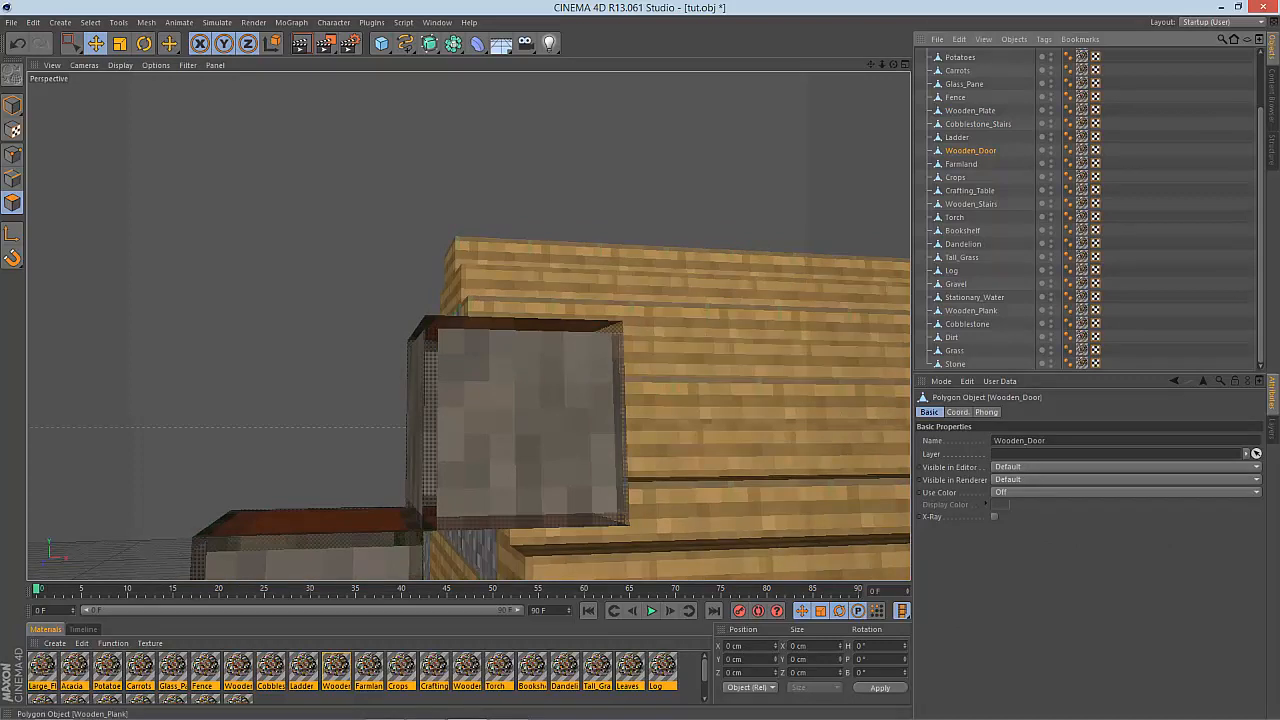
pyautogui.scroll(3, 975, 150)
pyautogui.click(983, 95)
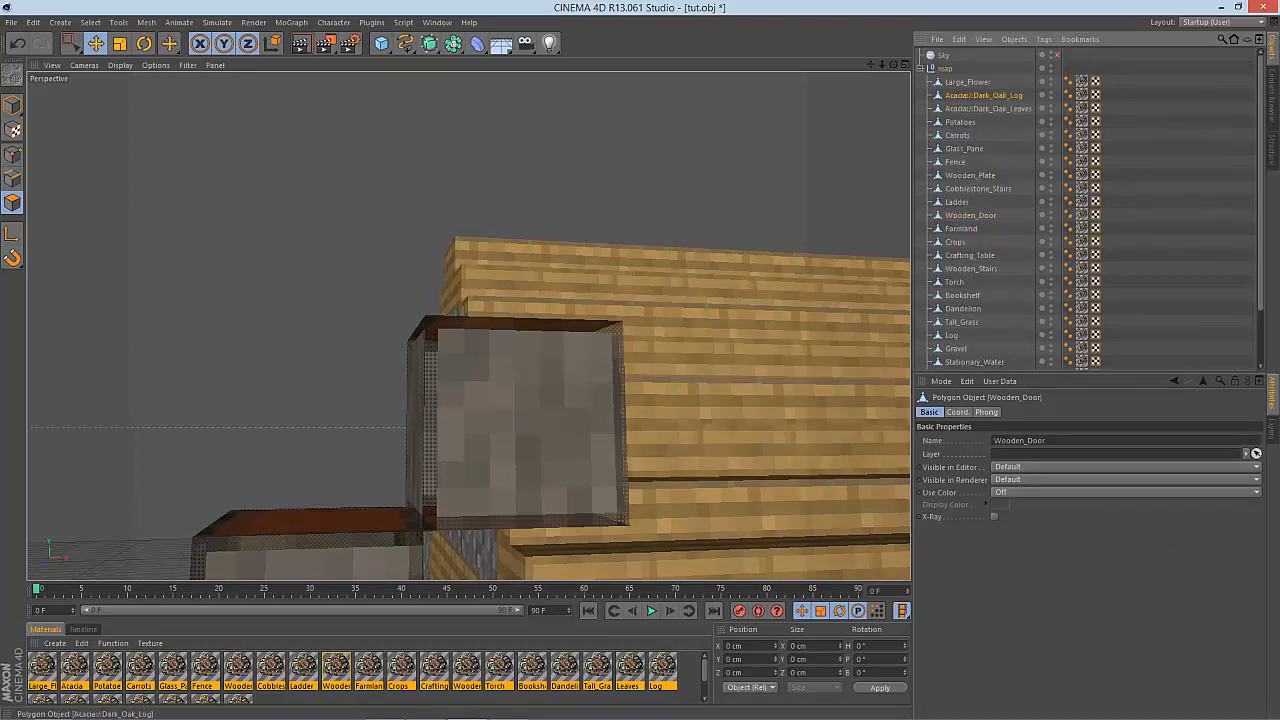
pyautogui.click(983, 95)
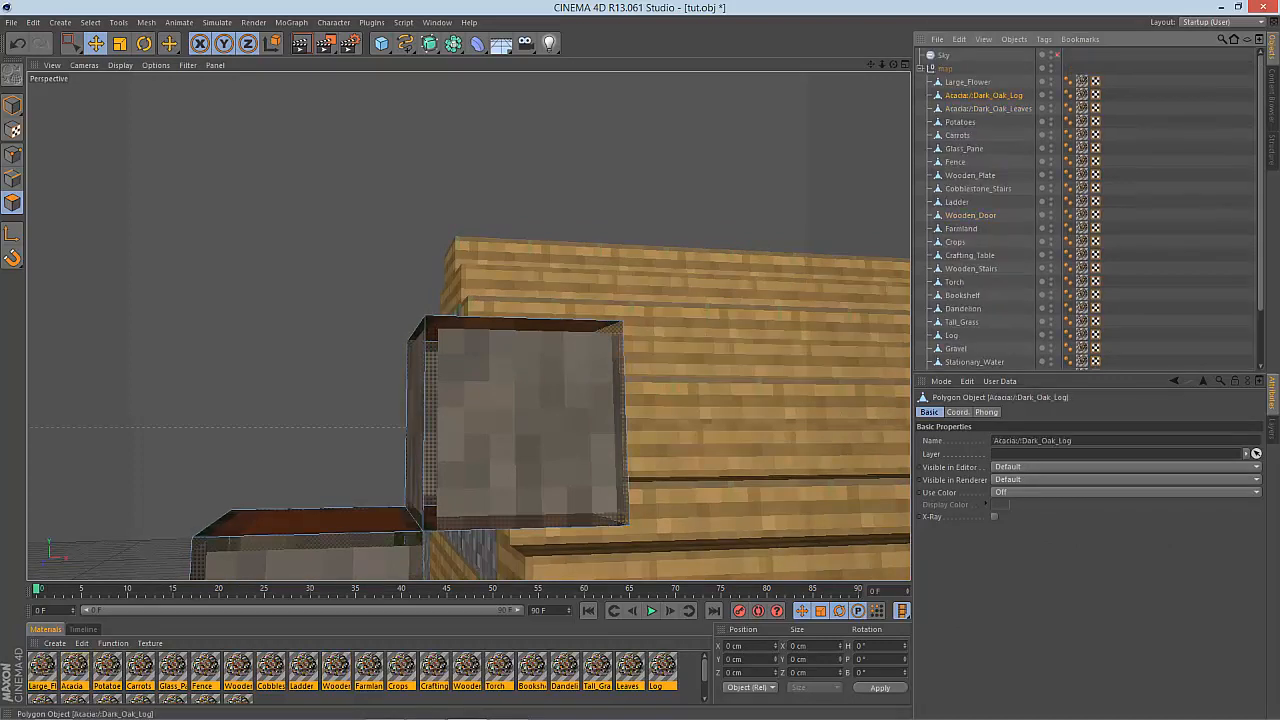
pyautogui.scroll(-4, 585, 386)
pyautogui.press('0')
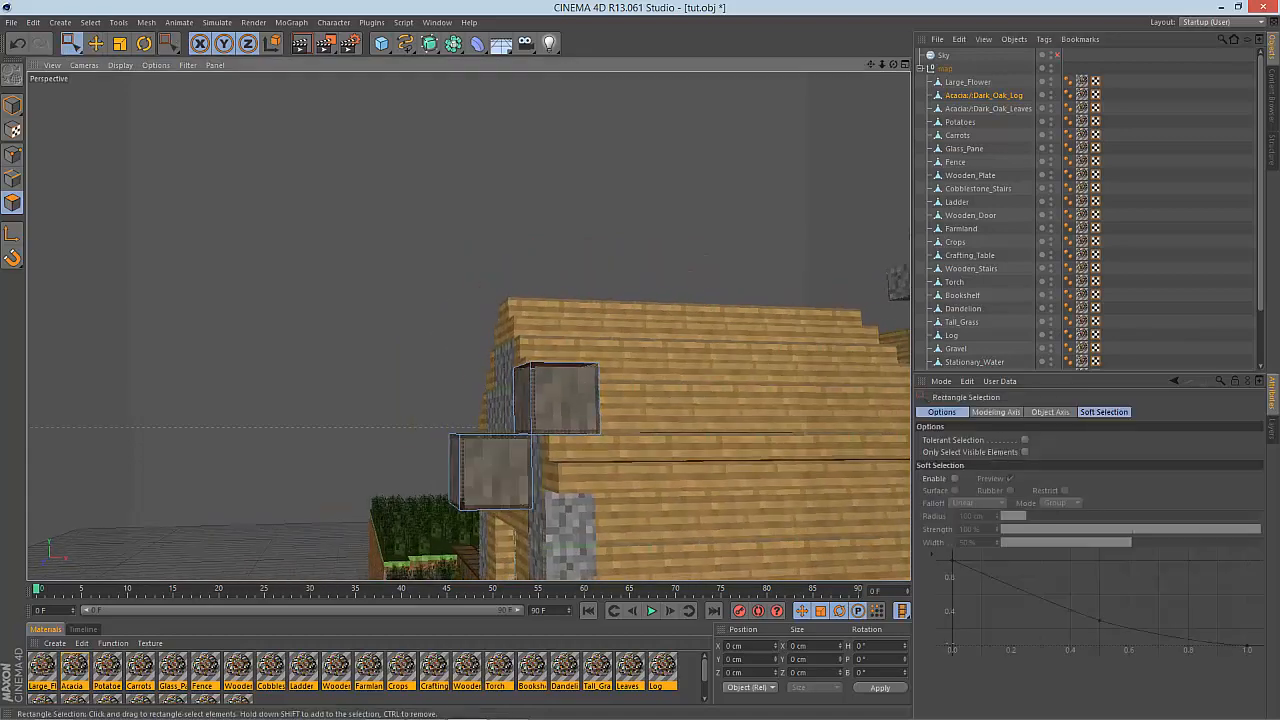
pyautogui.moveTo(424, 514); pyautogui.dragTo(630, 362)
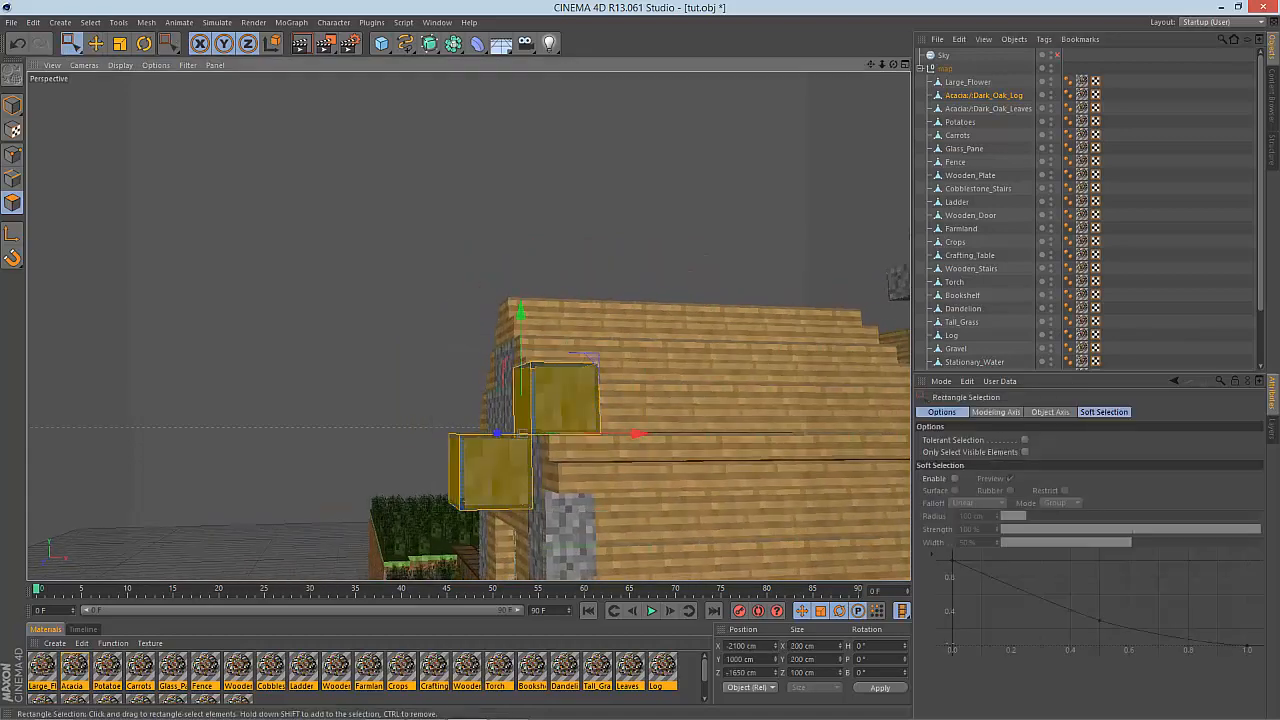
pyautogui.press('Delete')
# Collapse the map group and enable the Sky object again.
pyautogui.keyDown('alt'); pyautogui.moveTo(520, 330); pyautogui.dragTo(660, 405); pyautogui.keyUp('alt')
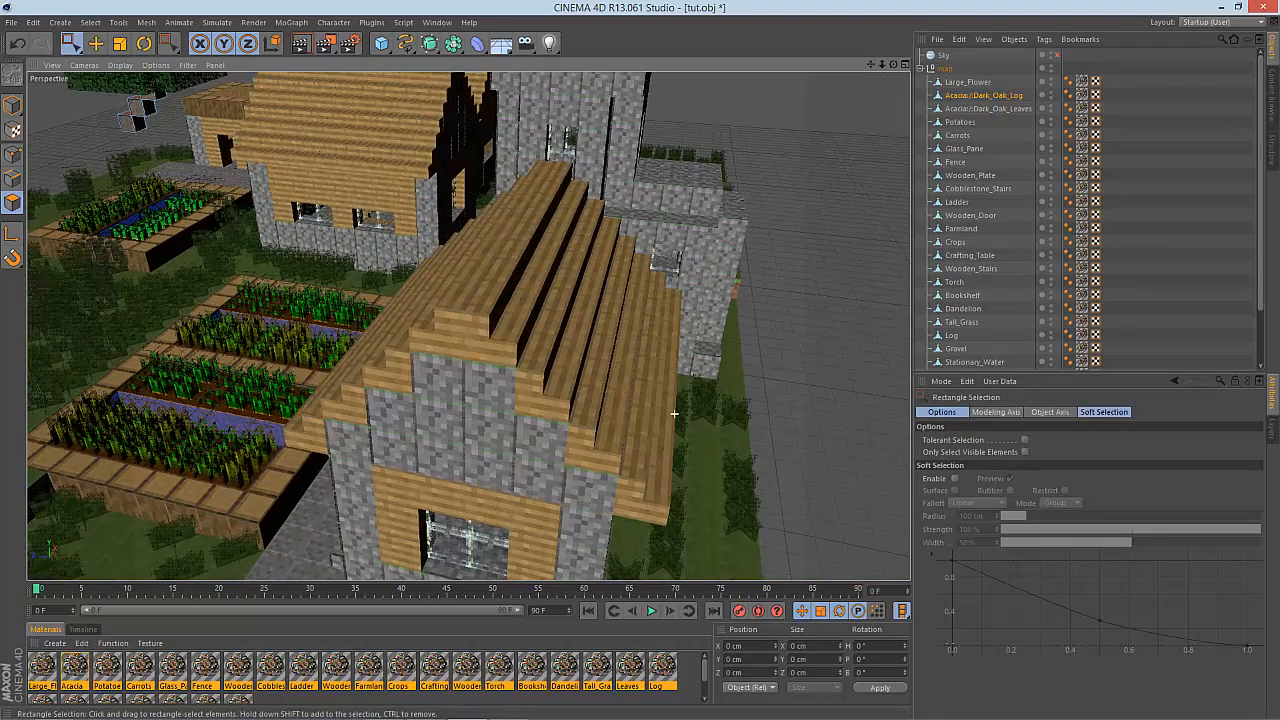
pyautogui.scroll(-4, 590, 380)
pyautogui.keyDown('alt'); pyautogui.moveTo(440, 418); pyautogui.dragTo(590, 385); pyautogui.keyUp('alt')
pyautogui.keyDown('alt'); pyautogui.moveTo(300, 440); pyautogui.dragTo(500, 330, button='middle'); pyautogui.keyUp('alt')
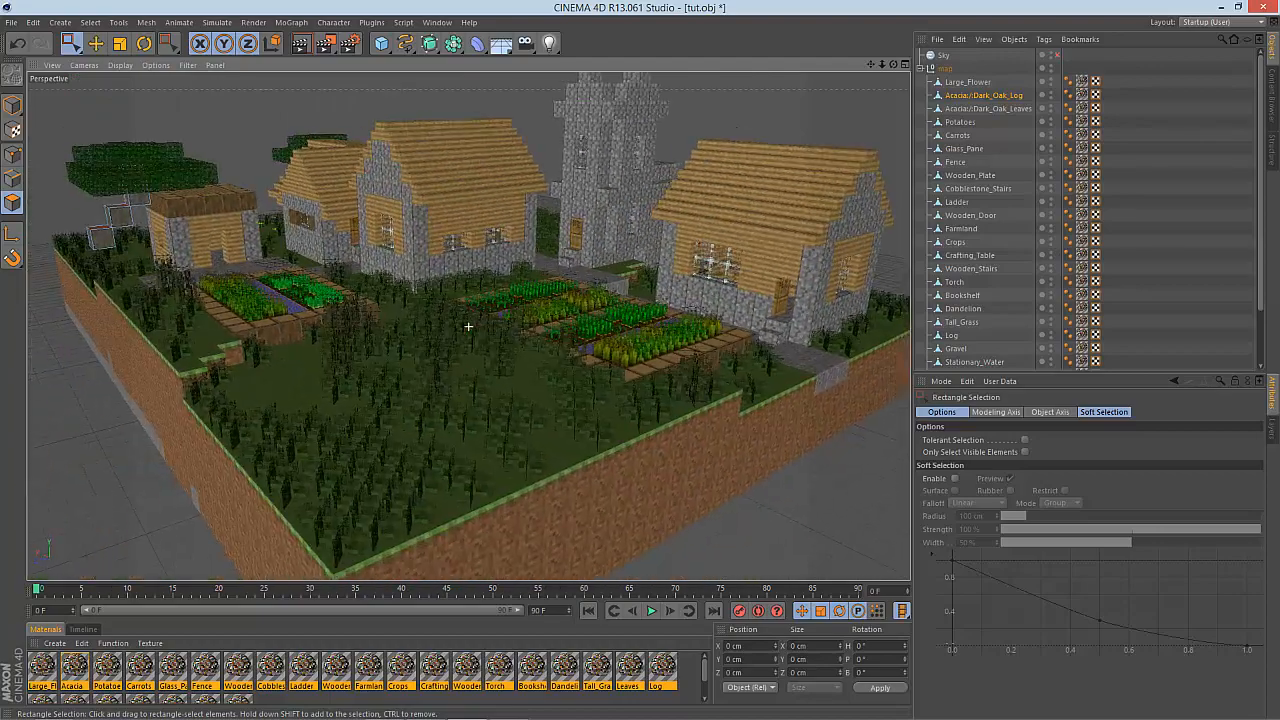
pyautogui.moveTo(469, 326)
pyautogui.keyDown('alt'); pyautogui.mouseDown()
pyautogui.moveTo(485, 338)
pyautogui.moveTo(488, 326)
pyautogui.mouseUp(); pyautogui.keyUp('alt')
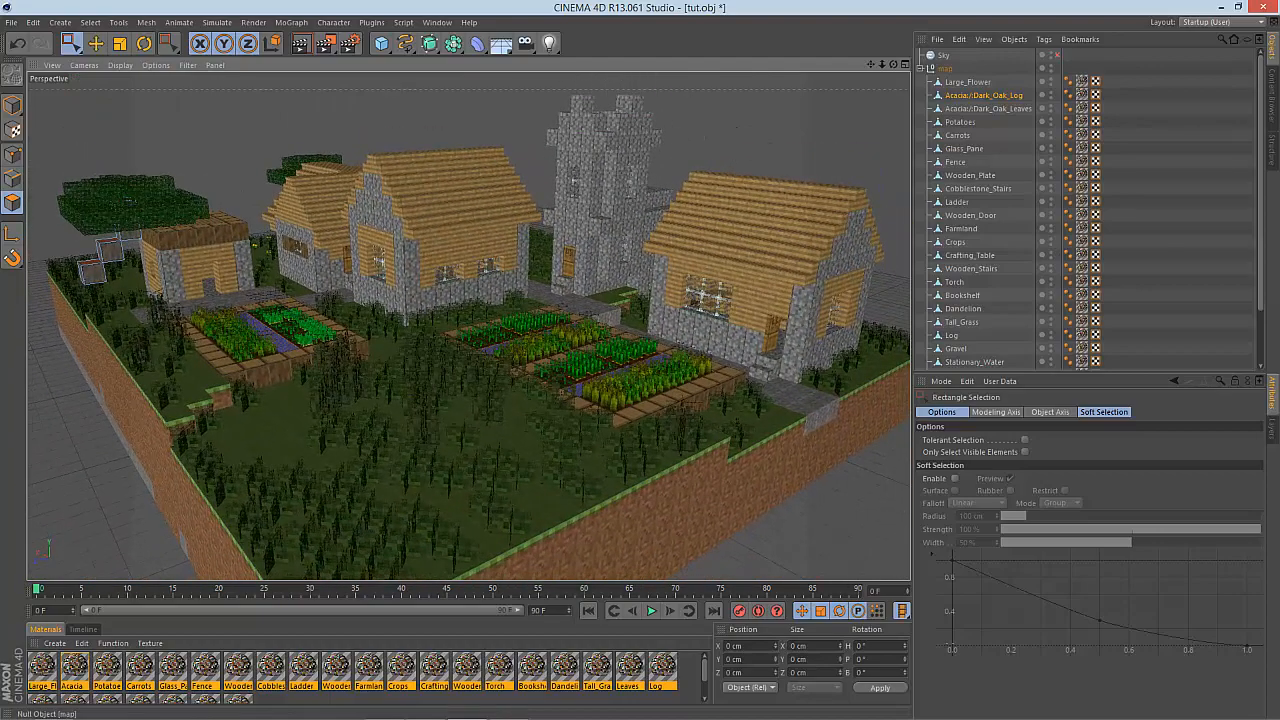
pyautogui.click(931, 68)
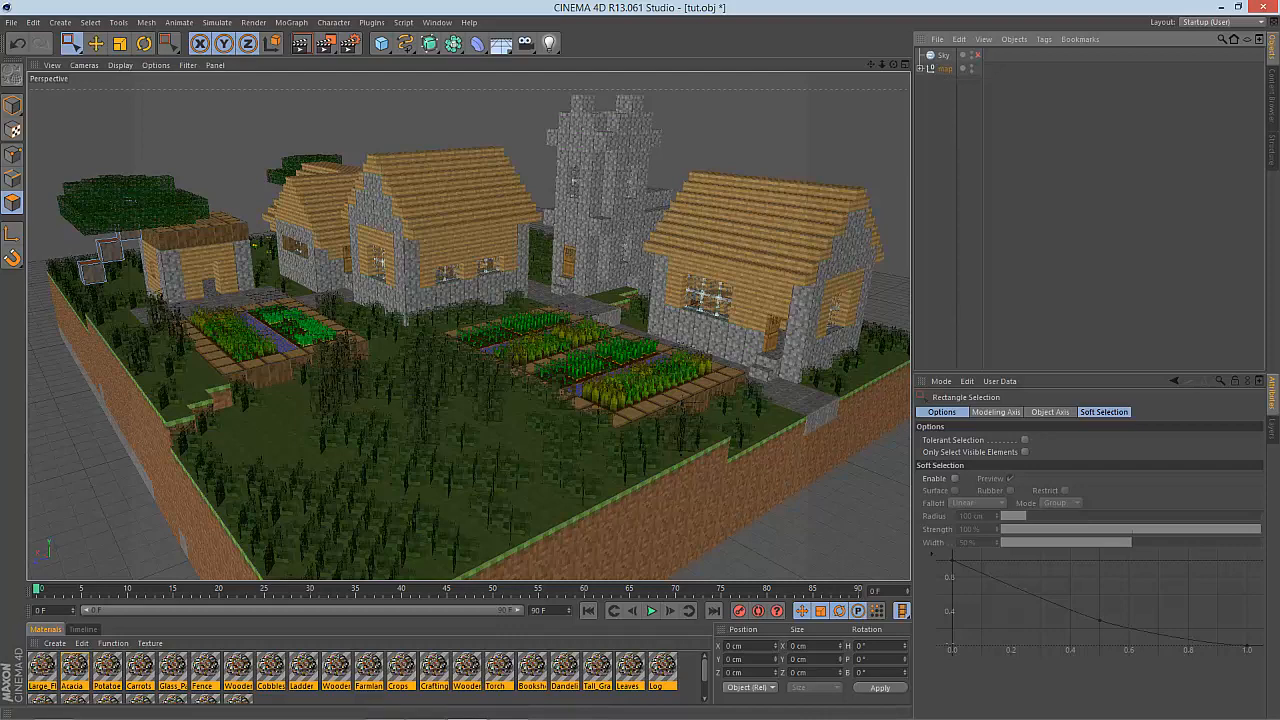
pyautogui.click(977, 55)
# Add a camera from a view that frames the whole village.
pyautogui.scroll(-5, 468, 325)
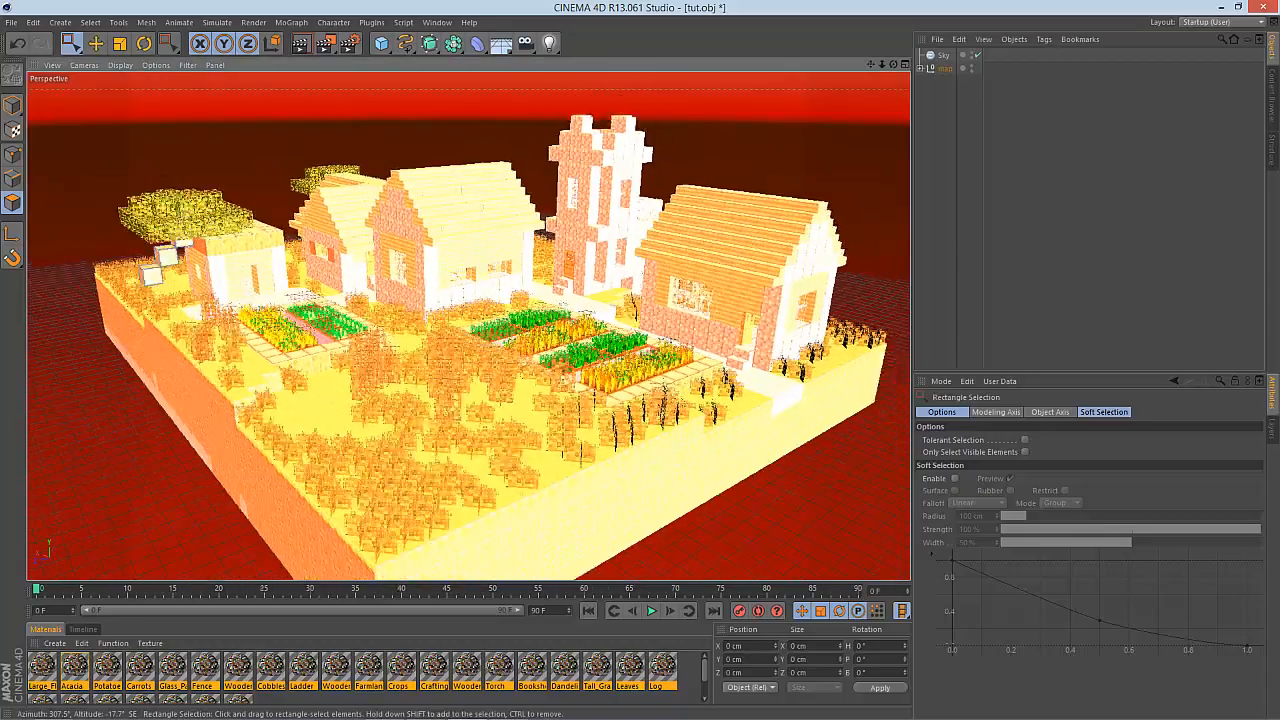
pyautogui.keyDown('alt'); pyautogui.moveTo(468, 325); pyautogui.dragTo(398, 390, button='middle'); pyautogui.keyUp('alt')
pyautogui.scroll(6, 400, 350)
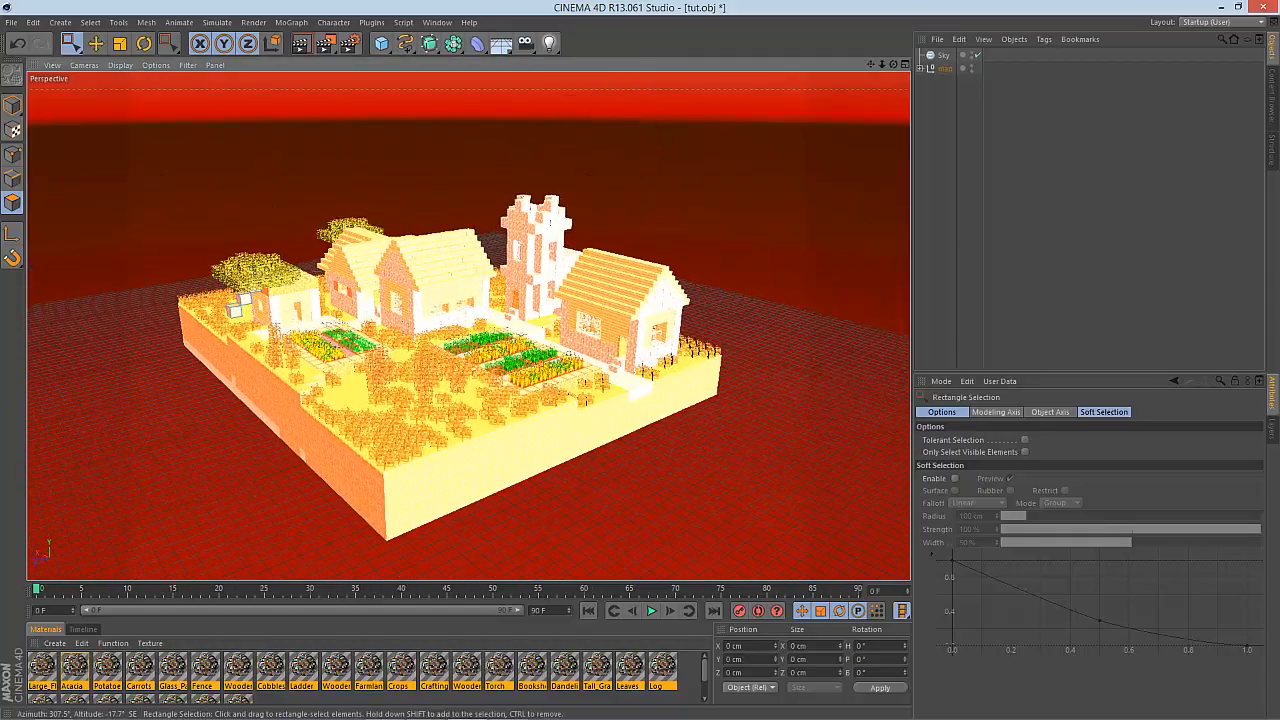
pyautogui.scroll(-3, 468, 325)
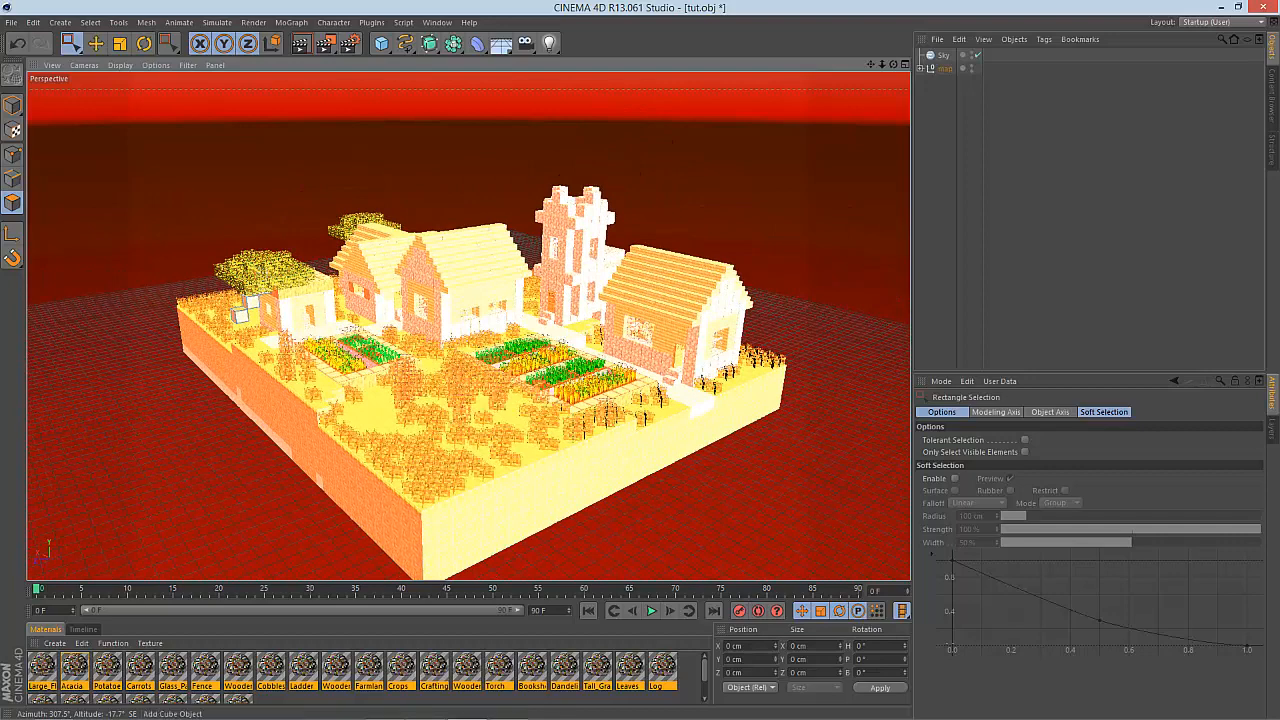
pyautogui.click(524, 43)
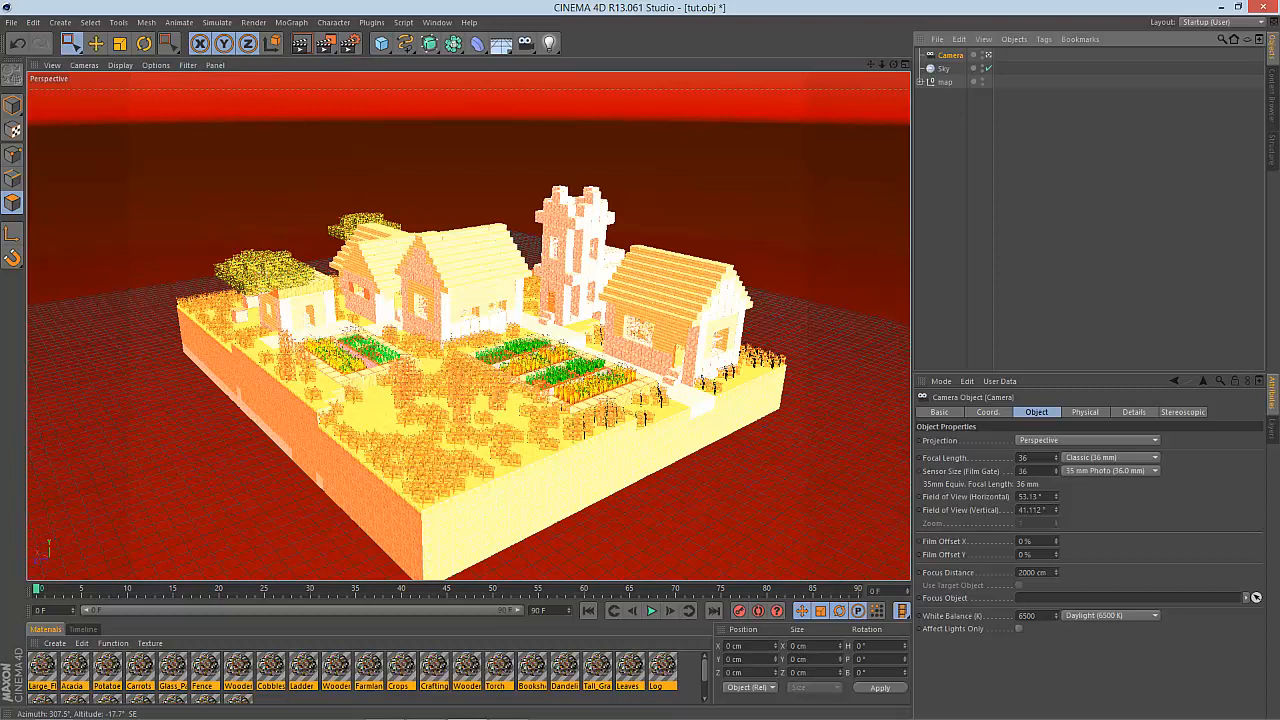
# Enable DOF Map Rear Blur in the new camera's details.
pyautogui.click(1084, 411)
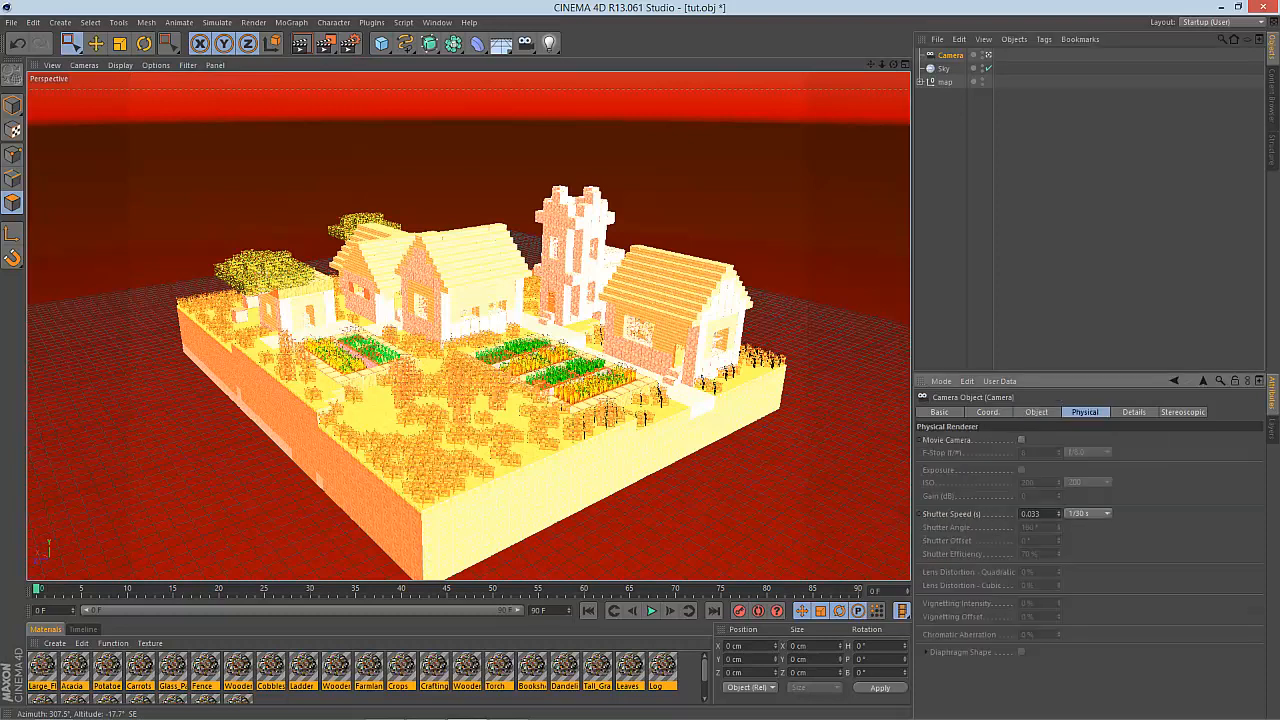
pyautogui.click(1133, 411)
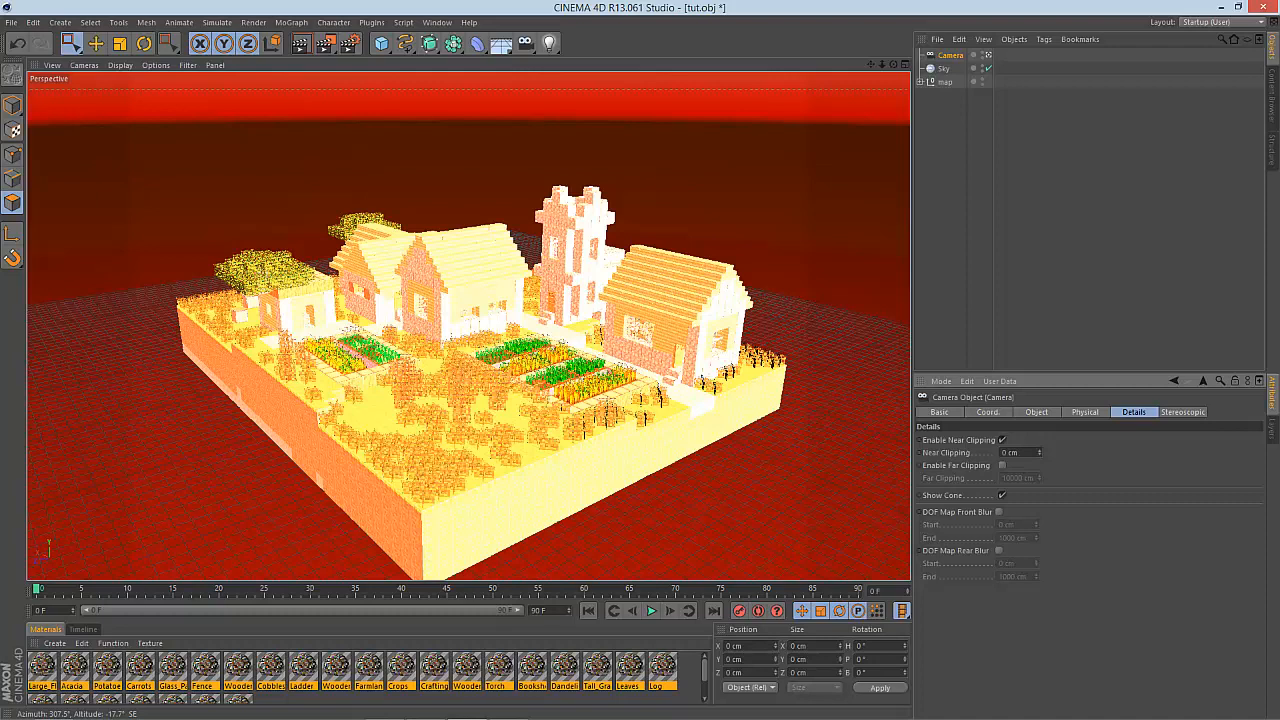
pyautogui.click(998, 550)
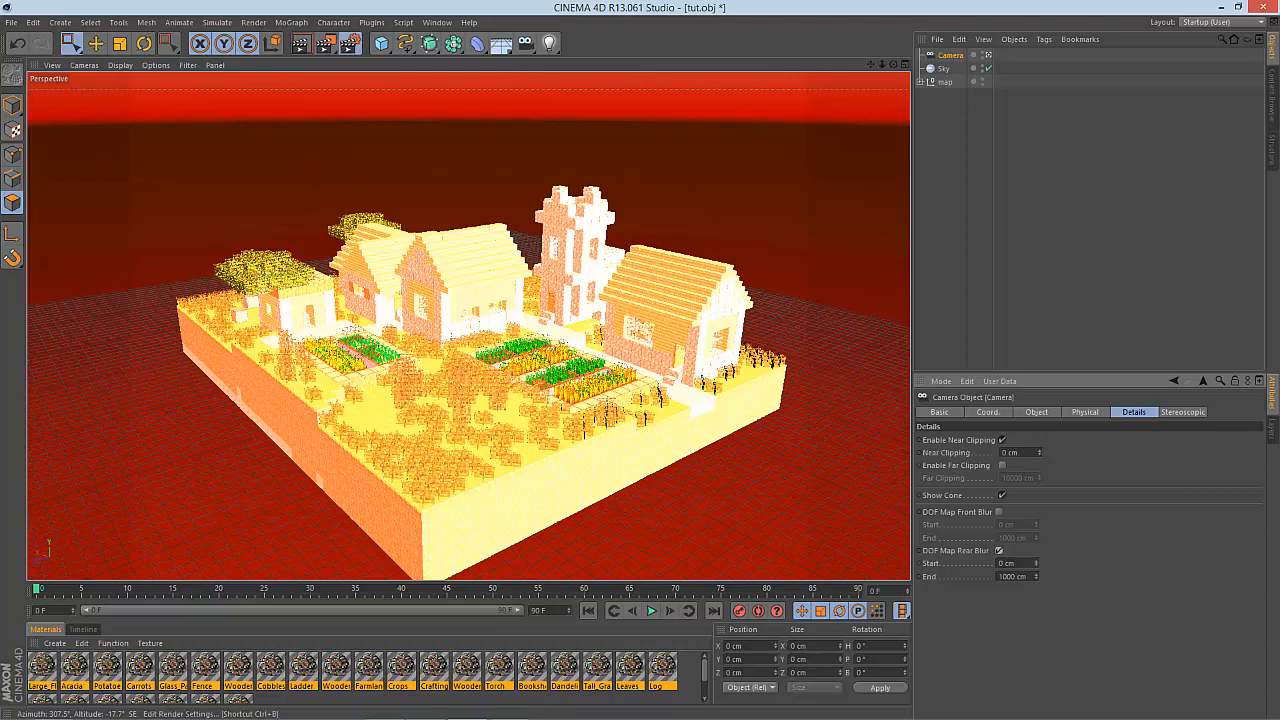
# Add a Depth of Field effect to the render settings with Blur Strength 3% and Distance Blur 60%.
pyautogui.click(349, 43)
pyautogui.click(93, 244)
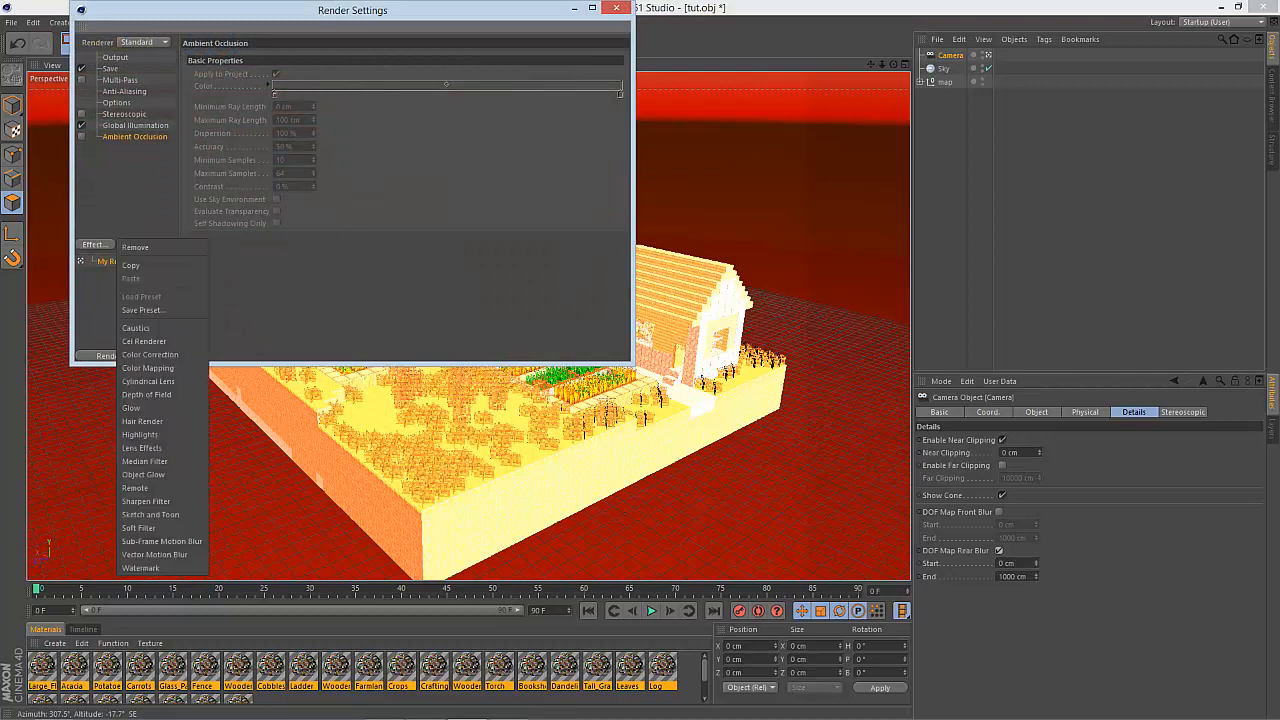
pyautogui.click(160, 394)
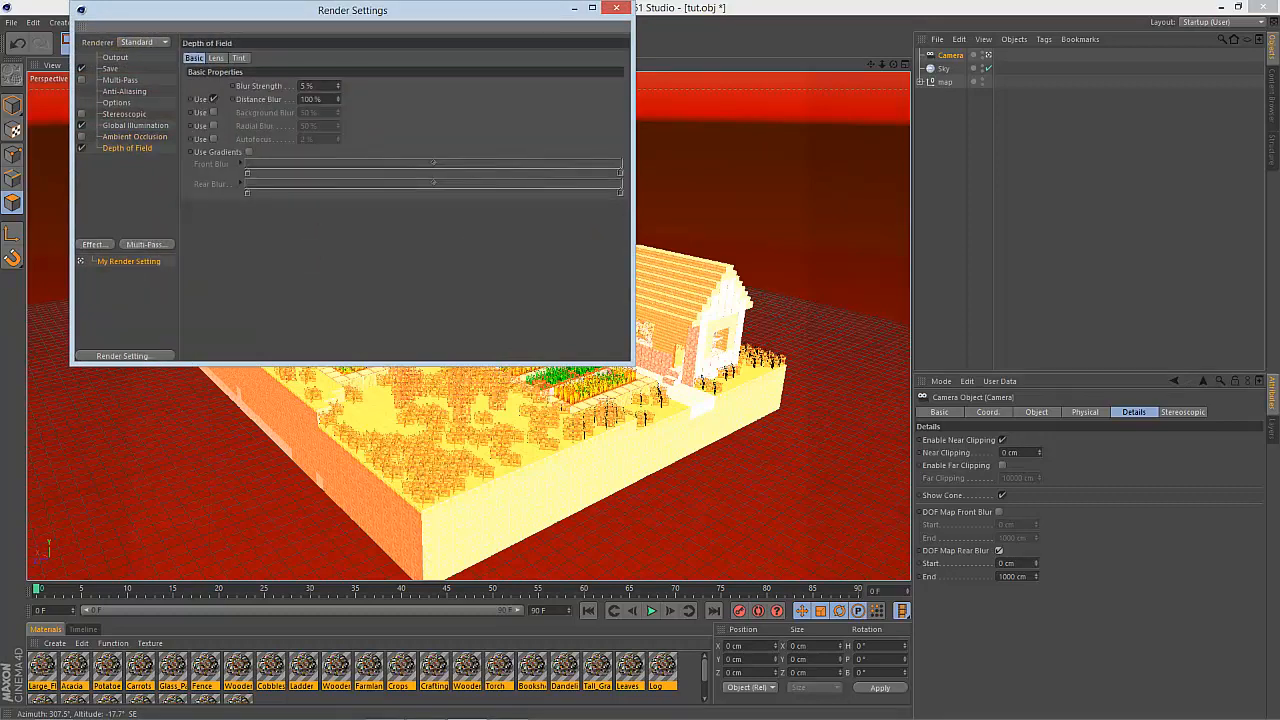
pyautogui.moveTo(314, 86); pyautogui.dragTo(300, 86)
pyautogui.write('3')
pyautogui.press('Tab')
pyautogui.write('60')
pyautogui.press('Return')
pyautogui.click(616, 8)
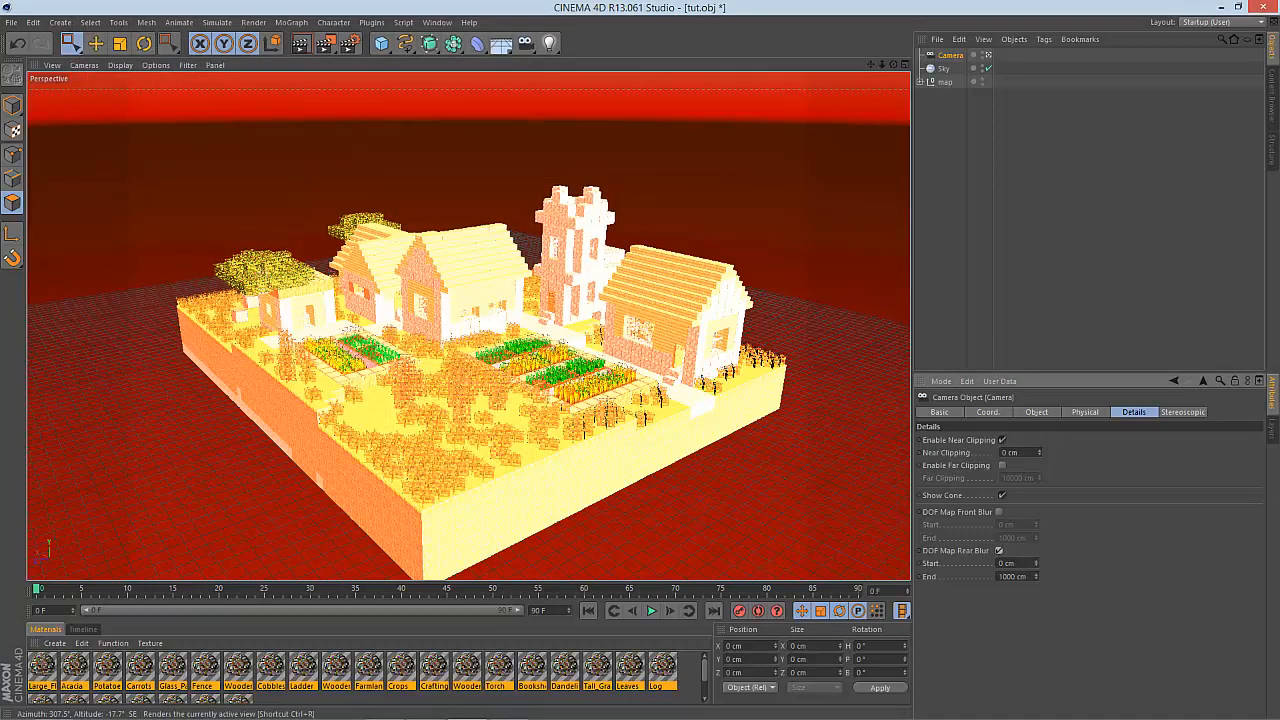
# Render the village scene to the Picture Viewer.
pyautogui.click(325, 43)
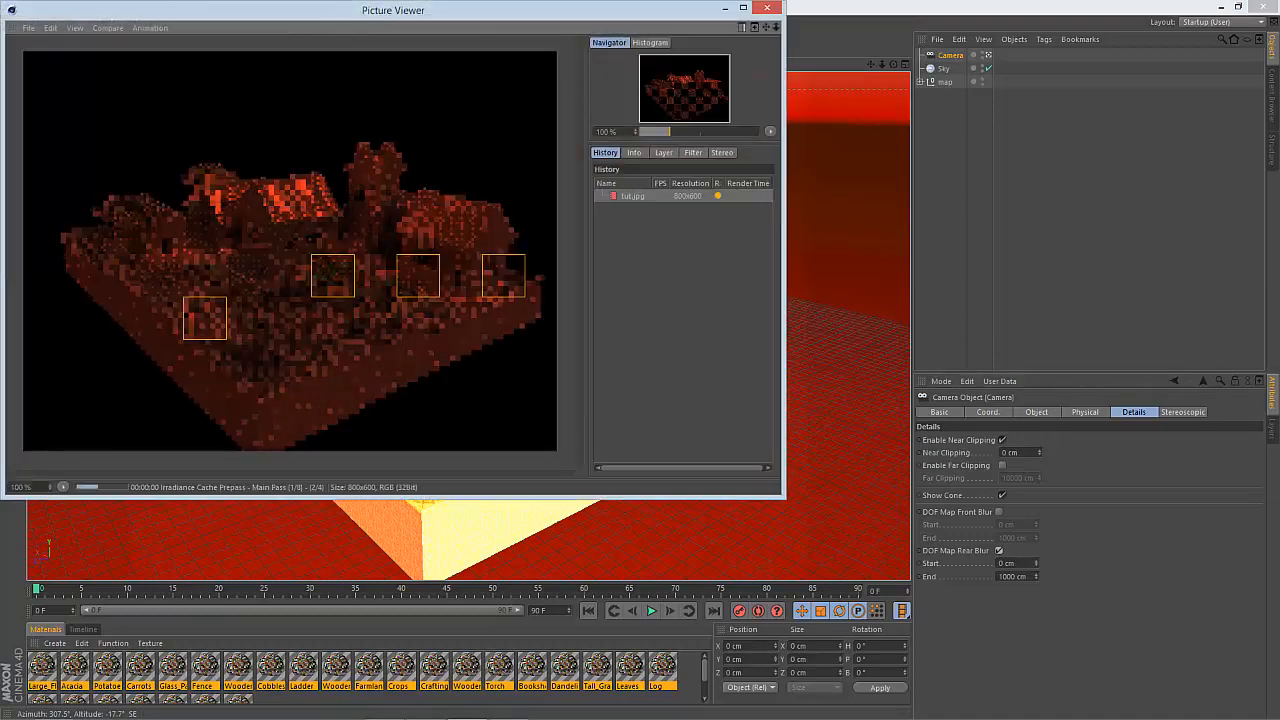